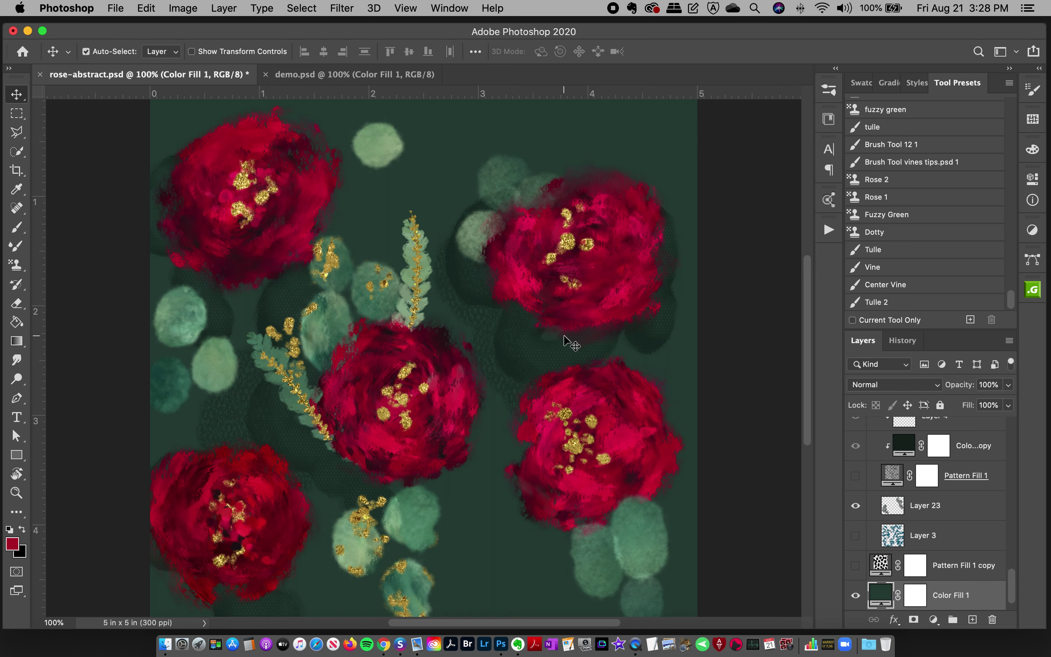
Step: Switch to the Unsplash red rose results in Chrome and capture a small petal area from the dark close-up photo of red roses
{"action": "left_click", "coordinate": [383, 649]}
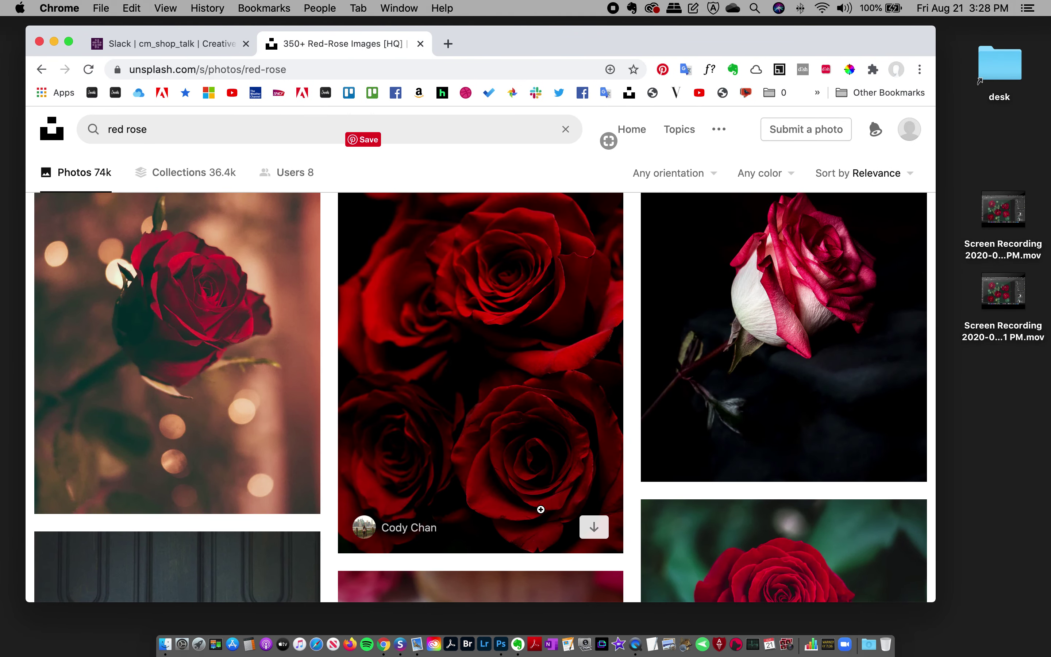
{"action": "scroll", "coordinate": [526, 477], "scroll_direction": "up", "scroll_amount": 5}
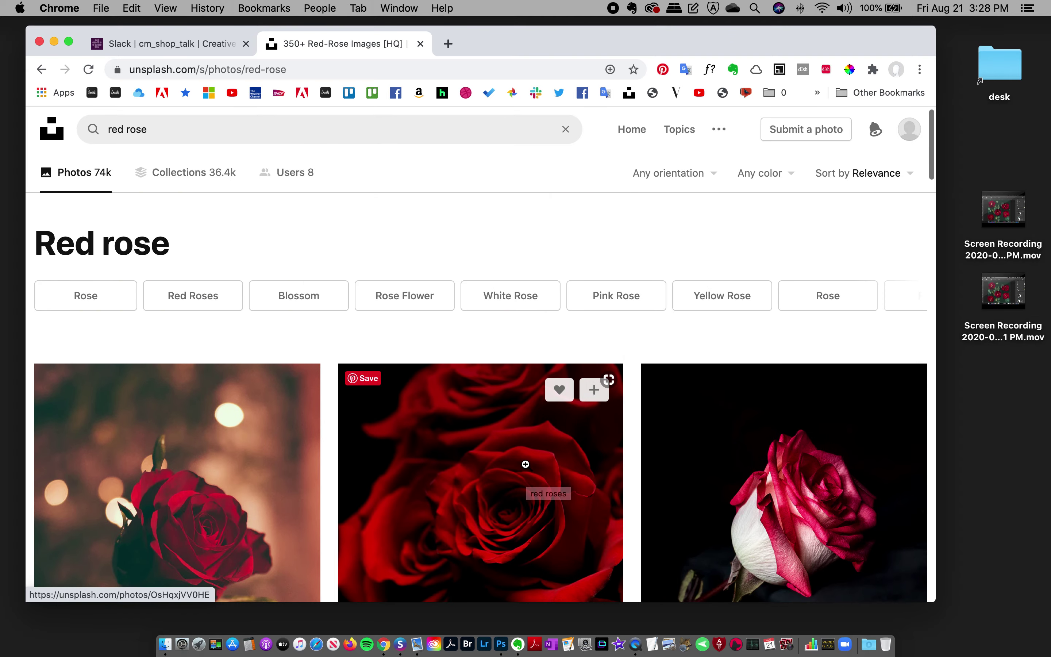
{"action": "scroll", "coordinate": [521, 444], "scroll_direction": "down", "scroll_amount": 3}
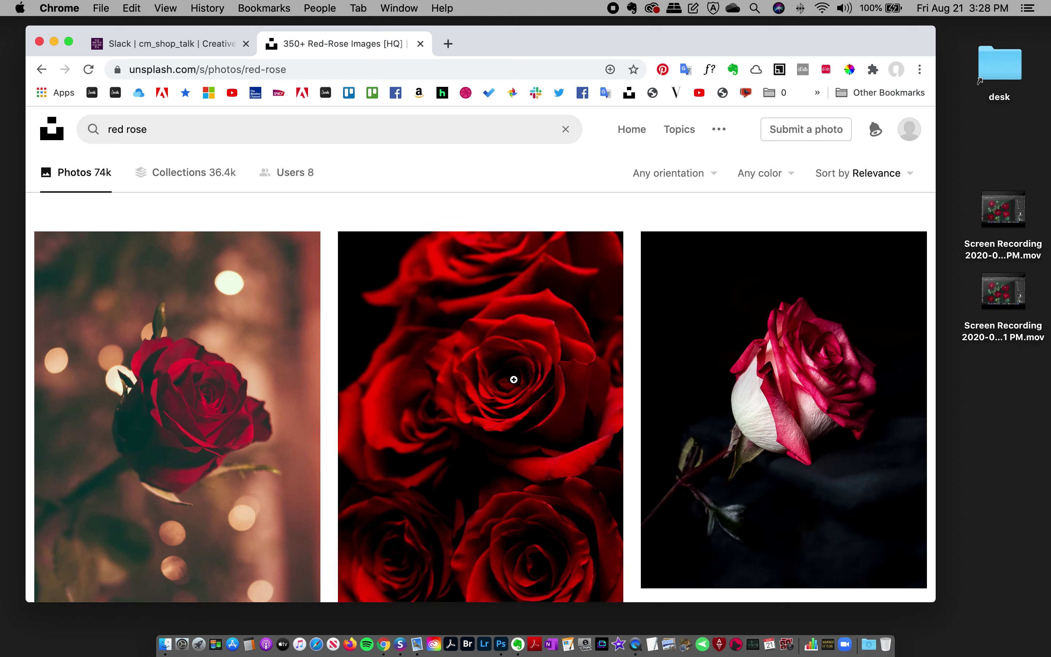
{"action": "key", "text": "cmd+shift+4"}
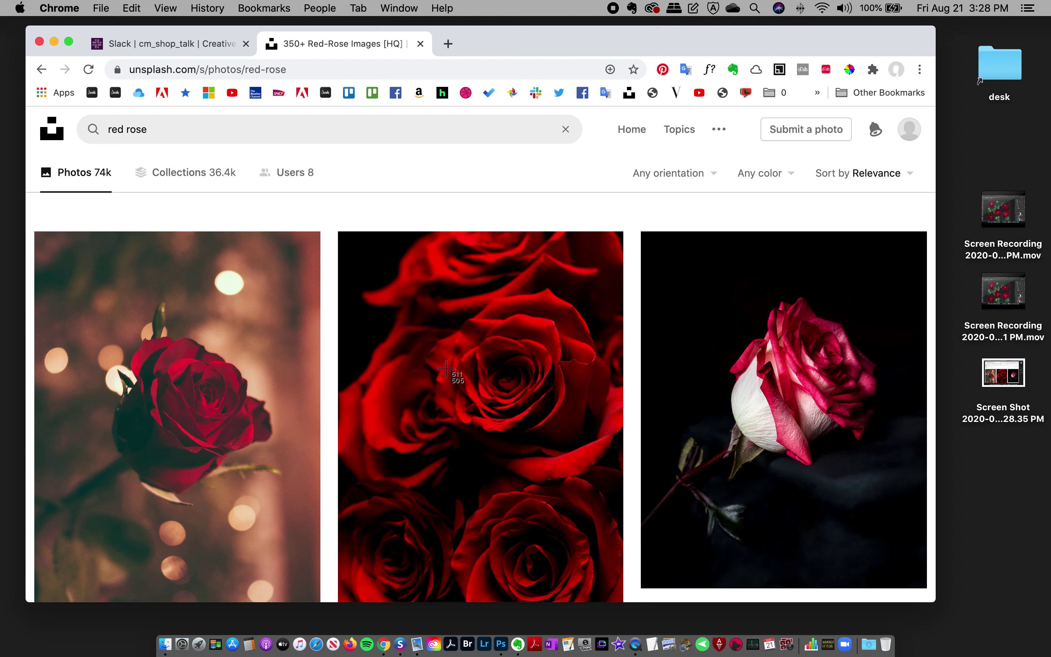
{"action": "left_click_drag", "start_coordinate": [436, 371], "coordinate": [481, 424]}
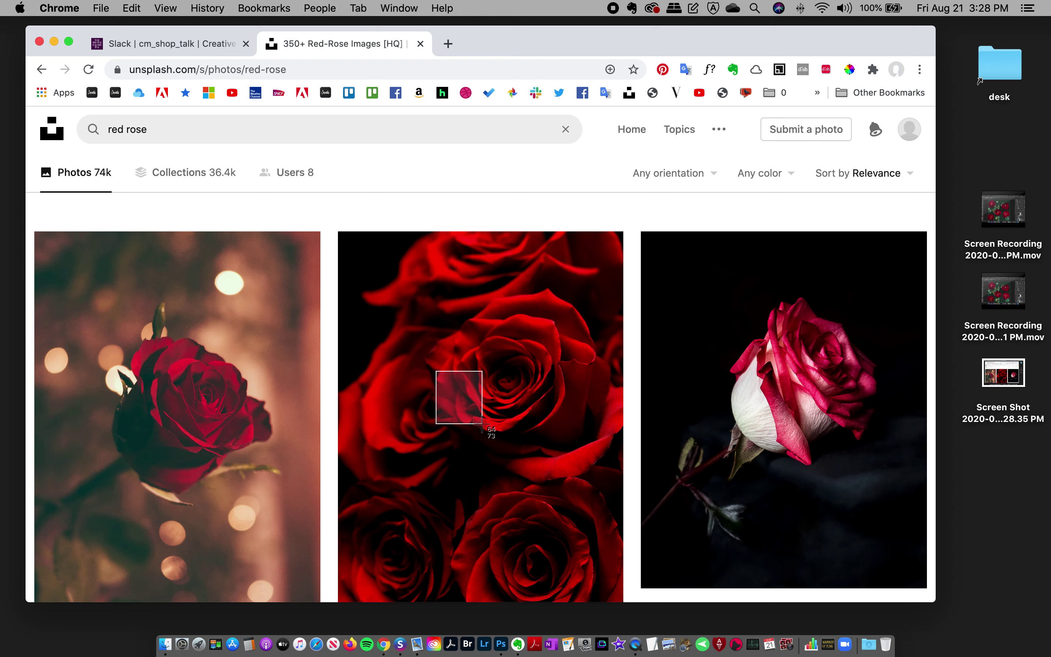
{"action": "left_click_drag", "start_coordinate": [482, 424], "coordinate": [483, 424]}
{"action": "left_click_drag", "start_coordinate": [483, 424], "coordinate": [483, 425]}
Step: Capture a small screenshot of the petals of the single red rose against the blurred green background
{"action": "scroll", "coordinate": [478, 412], "scroll_direction": "down", "scroll_amount": 10}
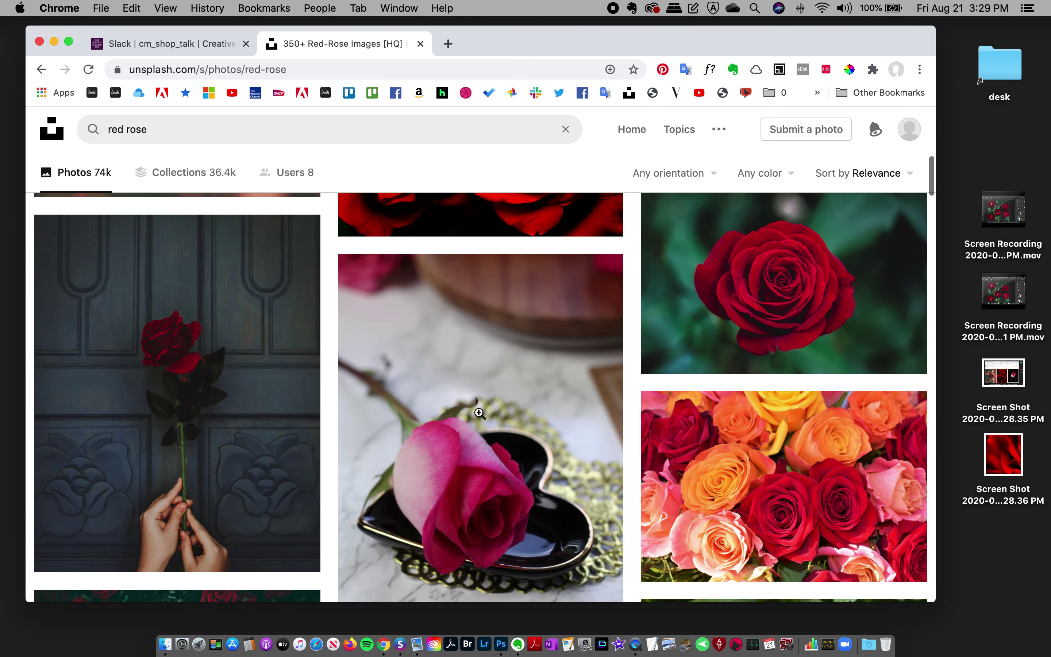
{"action": "key", "text": "super+shift+4"}
{"action": "left_click_drag", "start_coordinate": [717, 274], "coordinate": [752, 311]}
Step: Capture a small screenshot of the smooth outer petal on the red rose against the blue sky
{"action": "scroll", "coordinate": [752, 313], "scroll_direction": "down", "scroll_amount": 5}
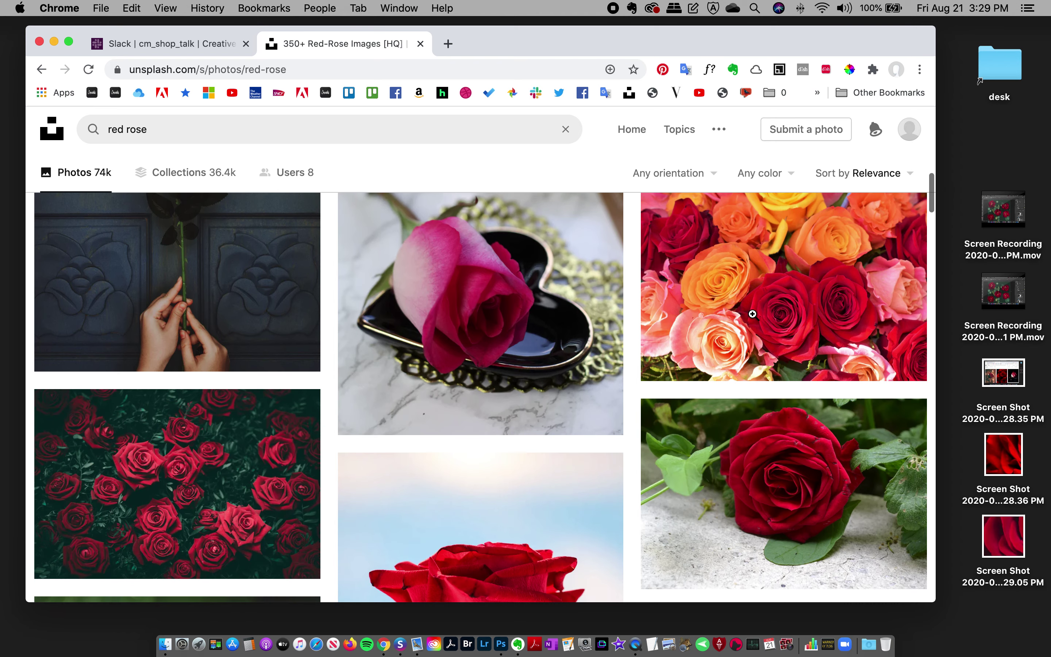
{"action": "scroll", "coordinate": [751, 314], "scroll_direction": "down", "scroll_amount": 8}
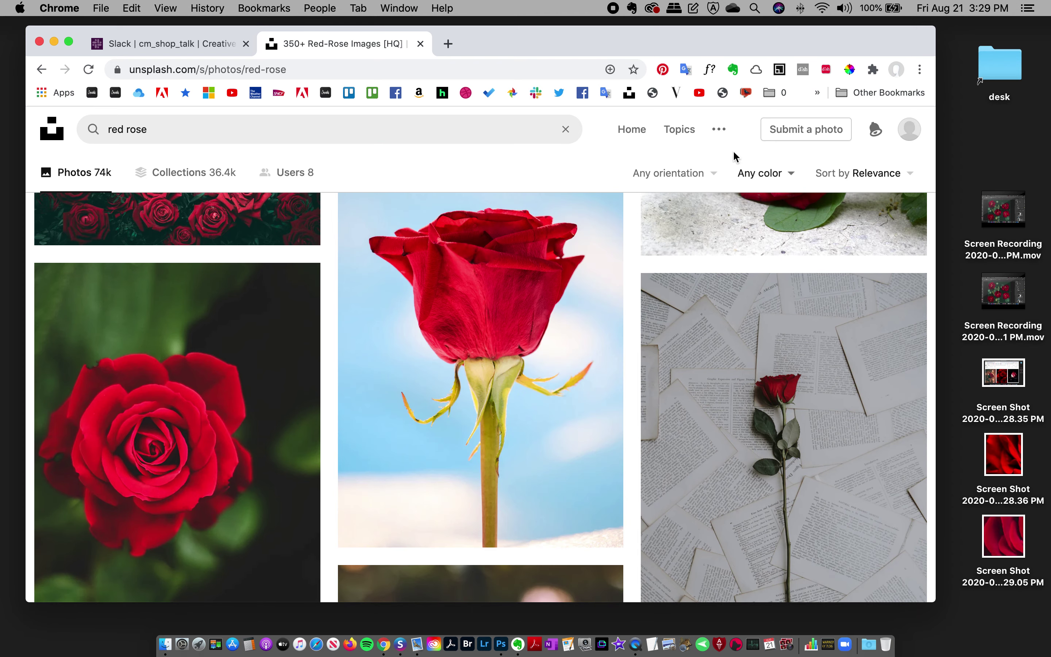
{"action": "key", "text": "super+shift+4"}
{"action": "left_click_drag", "start_coordinate": [439, 290], "coordinate": [481, 329]}
Step: Find the close-up photo of the dew-covered red rose and capture a small screenshot of its petals
{"action": "scroll", "coordinate": [481, 329], "scroll_direction": "down", "scroll_amount": 10}
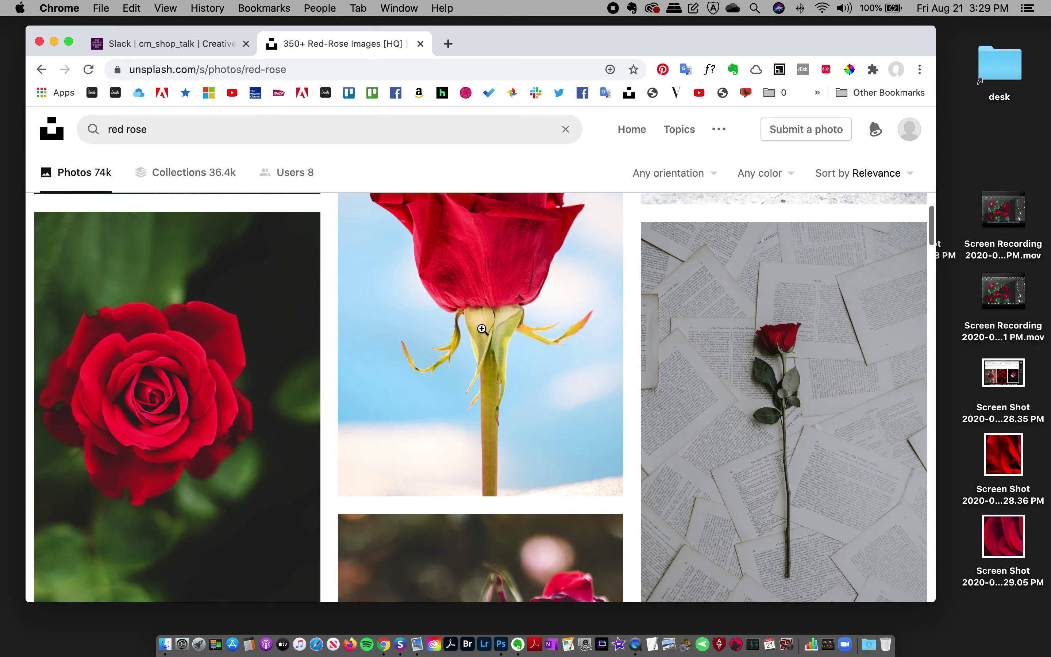
{"action": "scroll", "coordinate": [482, 329], "scroll_direction": "down", "scroll_amount": 6}
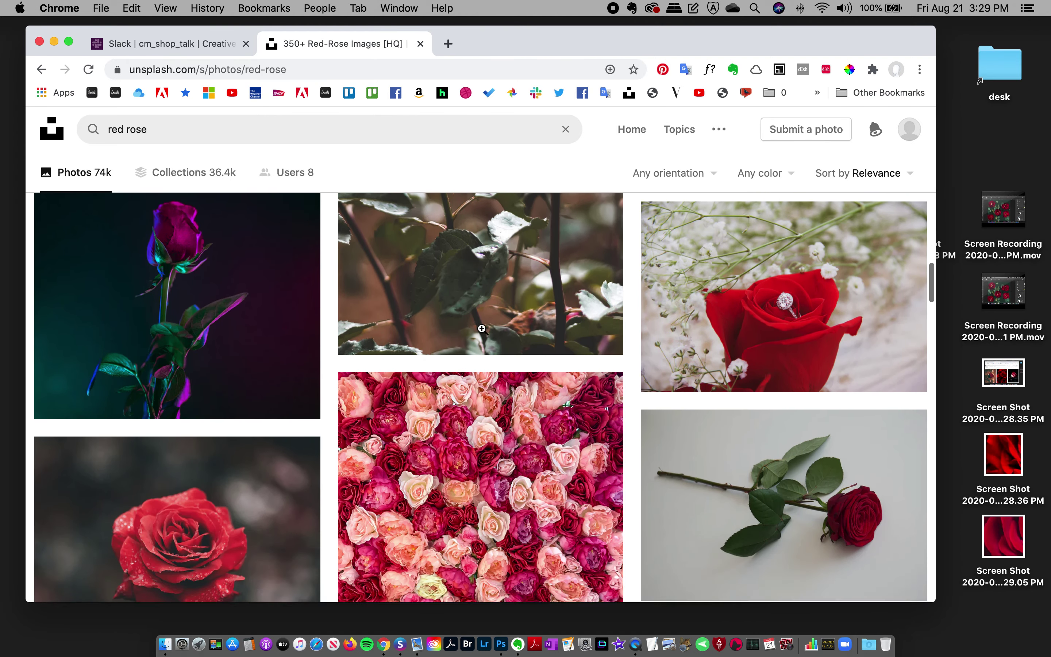
{"action": "scroll", "coordinate": [481, 328], "scroll_direction": "down", "scroll_amount": 10}
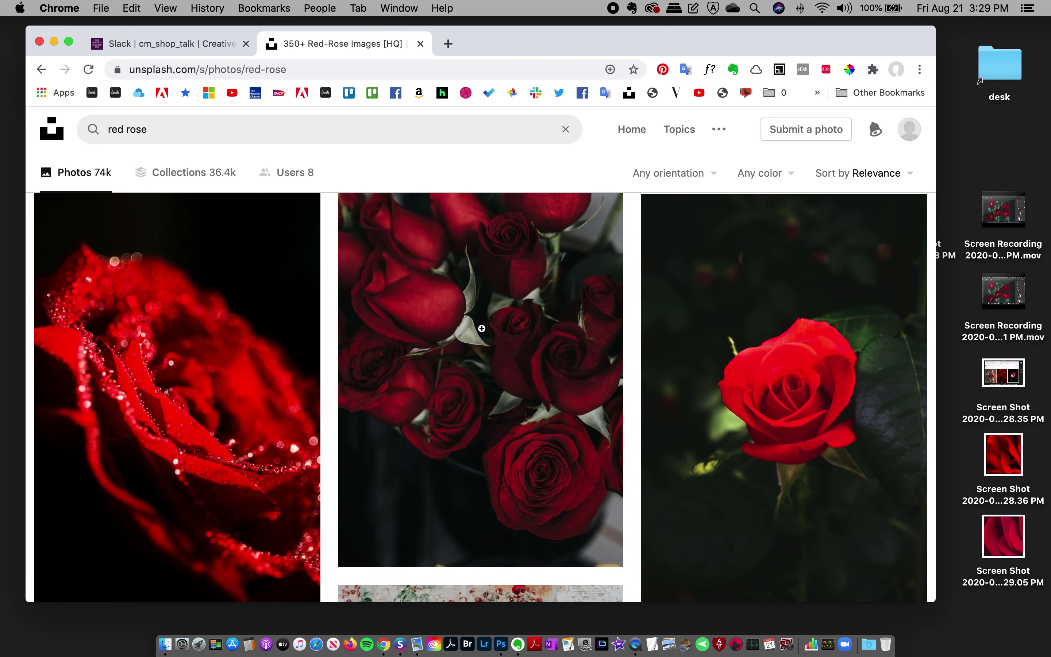
{"action": "key", "text": "super+shift+4"}
{"action": "left_click_drag", "start_coordinate": [108, 363], "coordinate": [156, 478]}
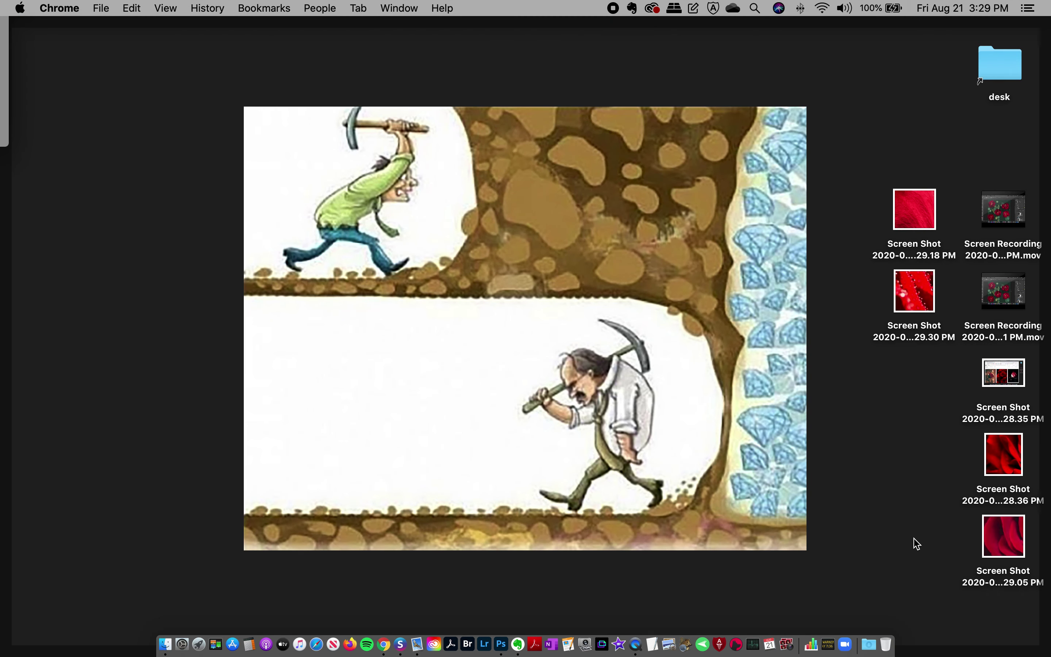
Step: Open the four rose petal screenshots from the desktop in Photoshop
{"action": "left_click_drag", "start_coordinate": [968, 487], "coordinate": [947, 435]}
{"action": "left_click_drag", "start_coordinate": [861, 140], "coordinate": [913, 506]}
{"action": "left_click_drag", "start_coordinate": [886, 140], "coordinate": [507, 649]}
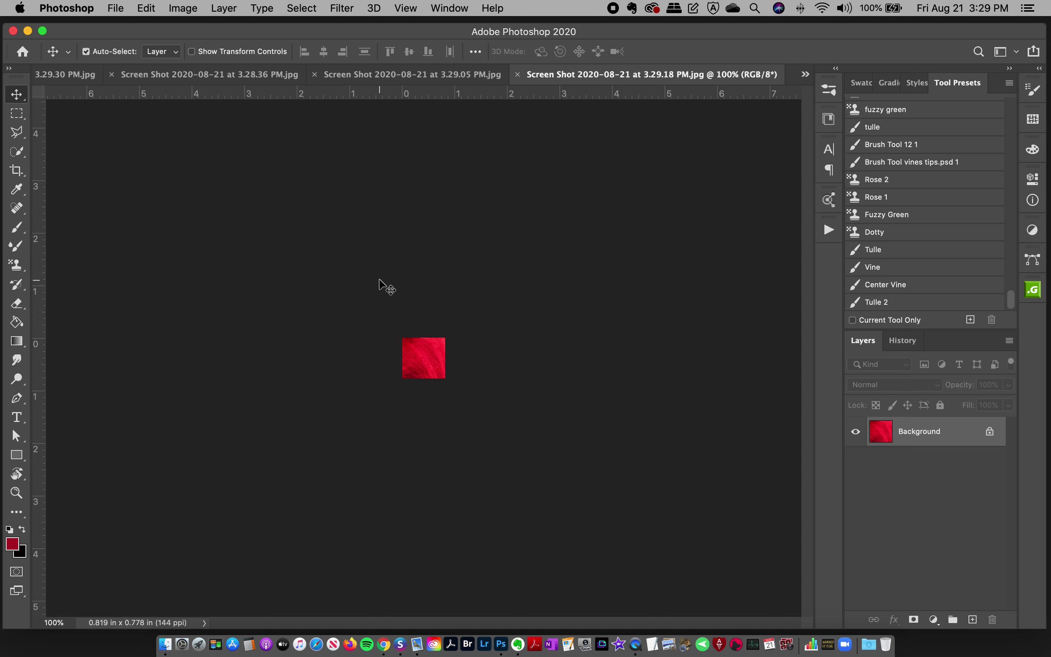
Step: Define the 3.29.18 PM petal screenshot as a pattern with its default name and close the file
{"action": "left_click", "coordinate": [148, 8]}
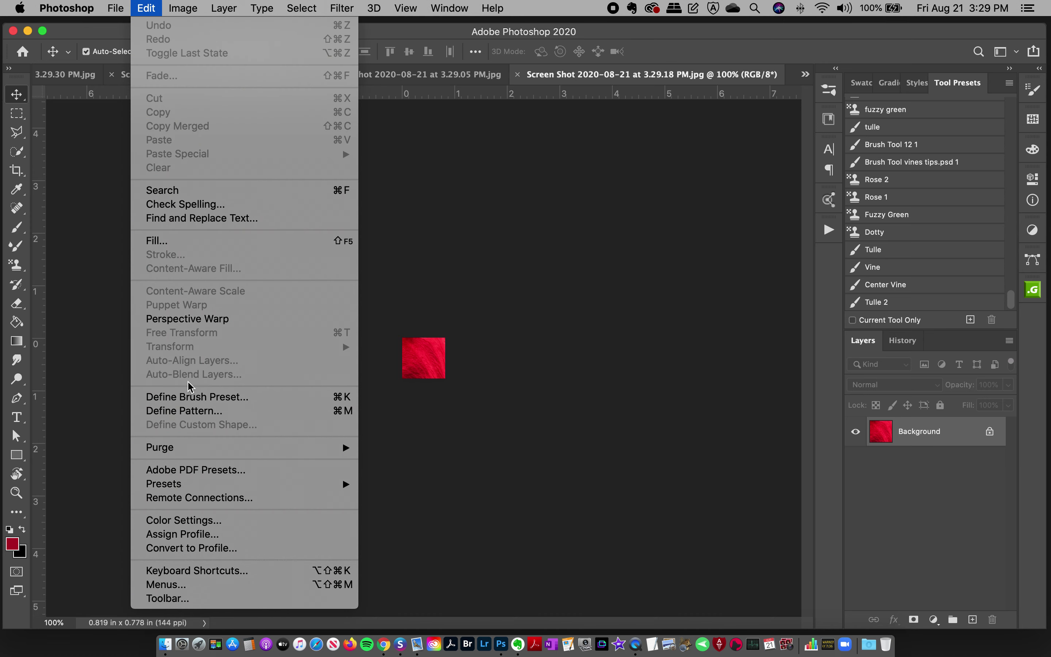
{"action": "left_click", "coordinate": [192, 415]}
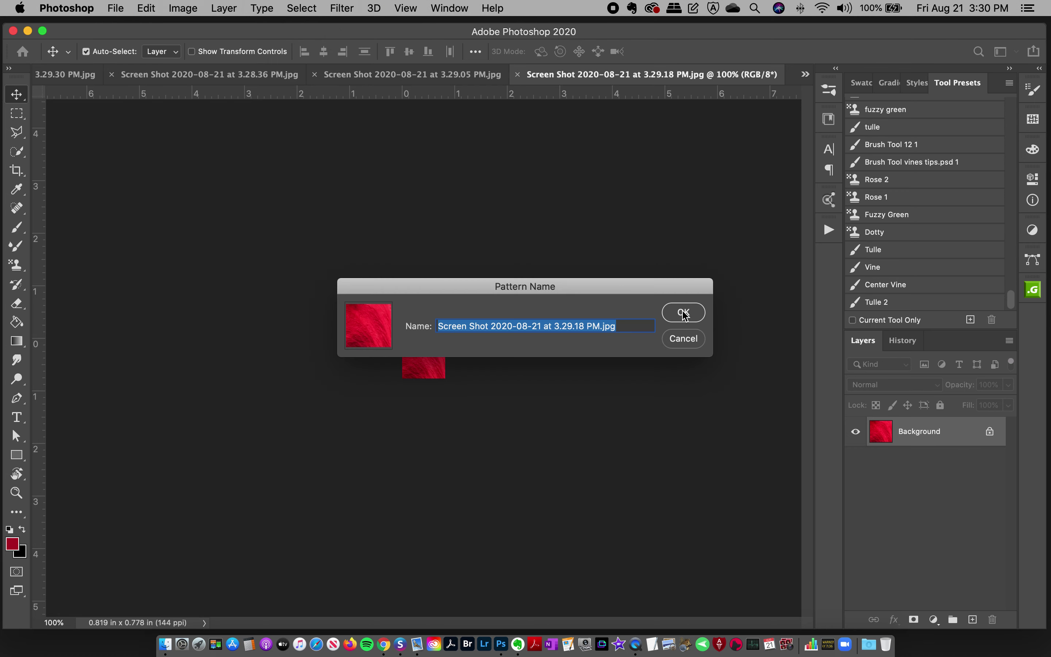
{"action": "left_click", "coordinate": [683, 313]}
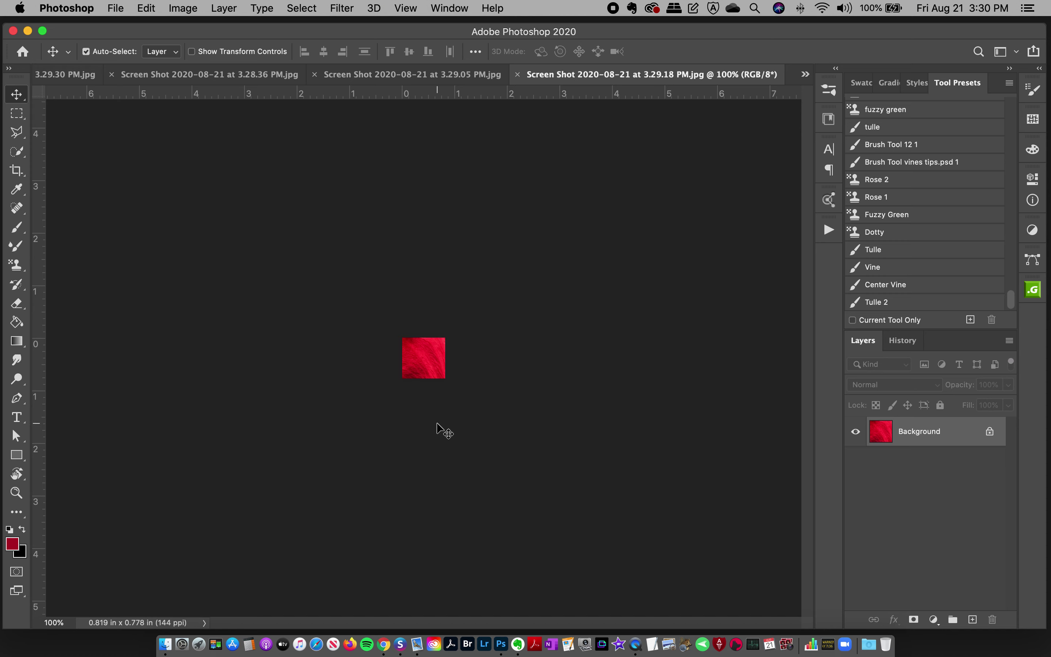
{"action": "key", "text": "super+w"}
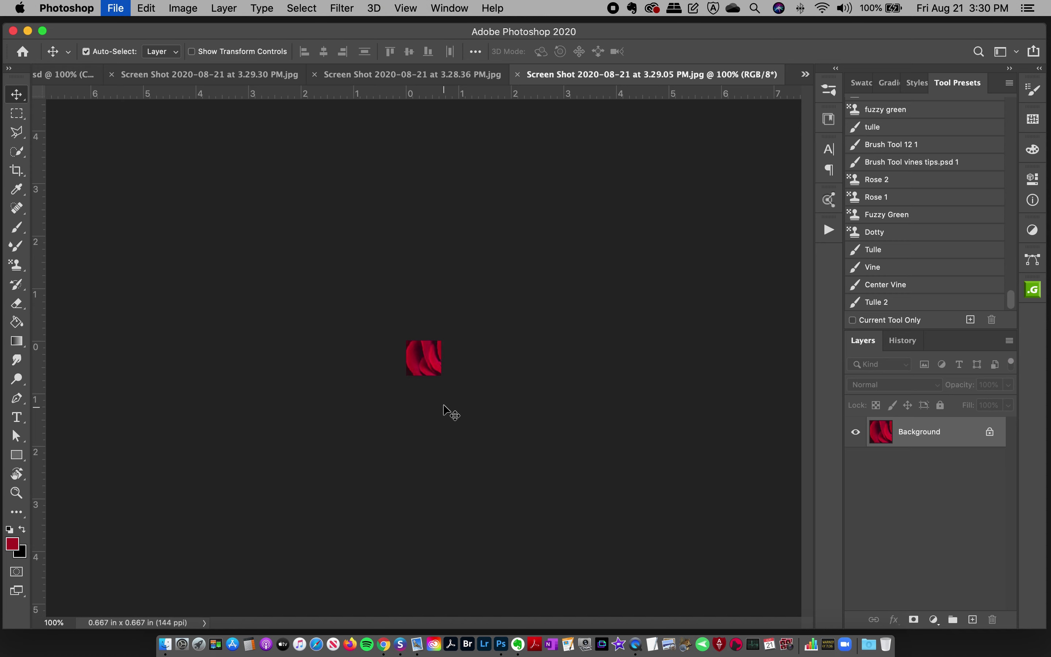
Step: Define the remaining three petal screenshots as patterns with their default names, closing each file
{"action": "key", "text": "super+alt+shift+p"}
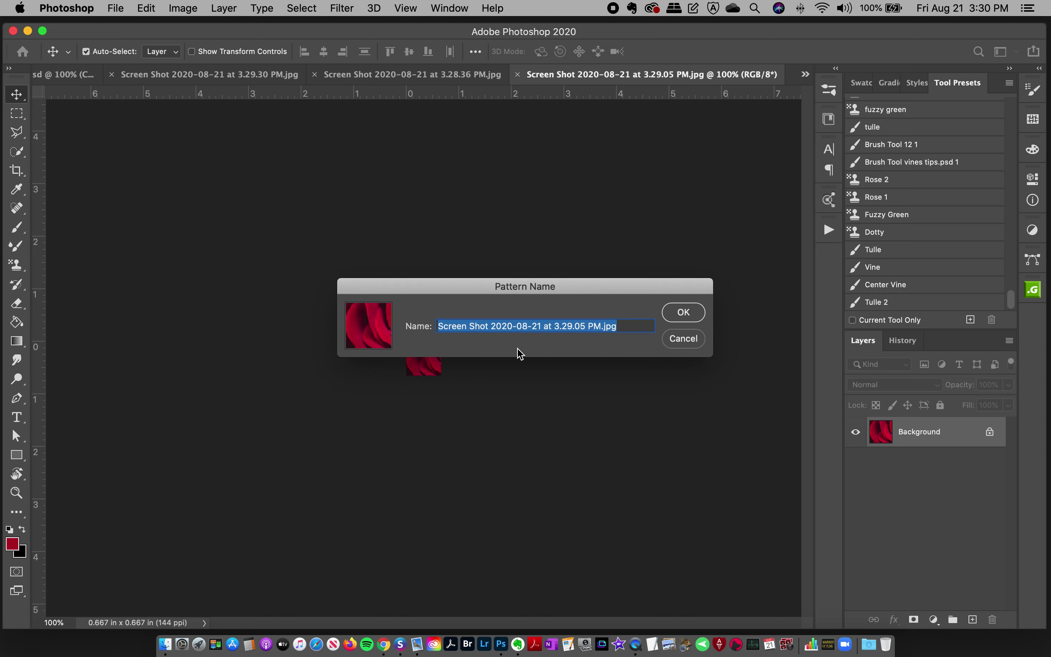
{"action": "left_click", "coordinate": [683, 314]}
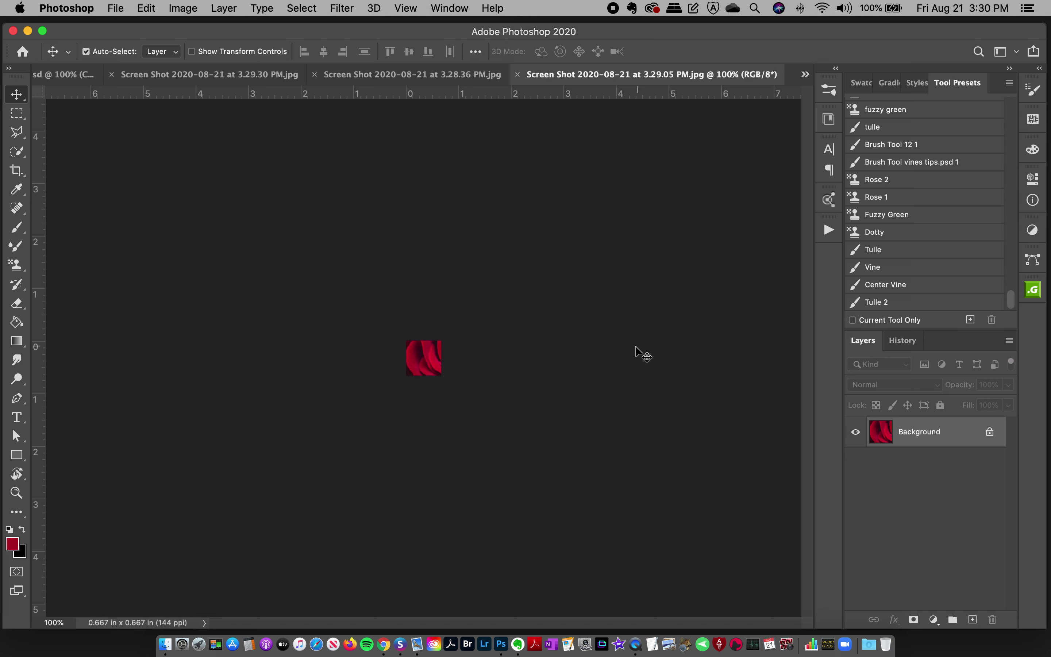
{"action": "key", "text": "super+w"}
{"action": "key", "text": "super+alt+shift+p"}
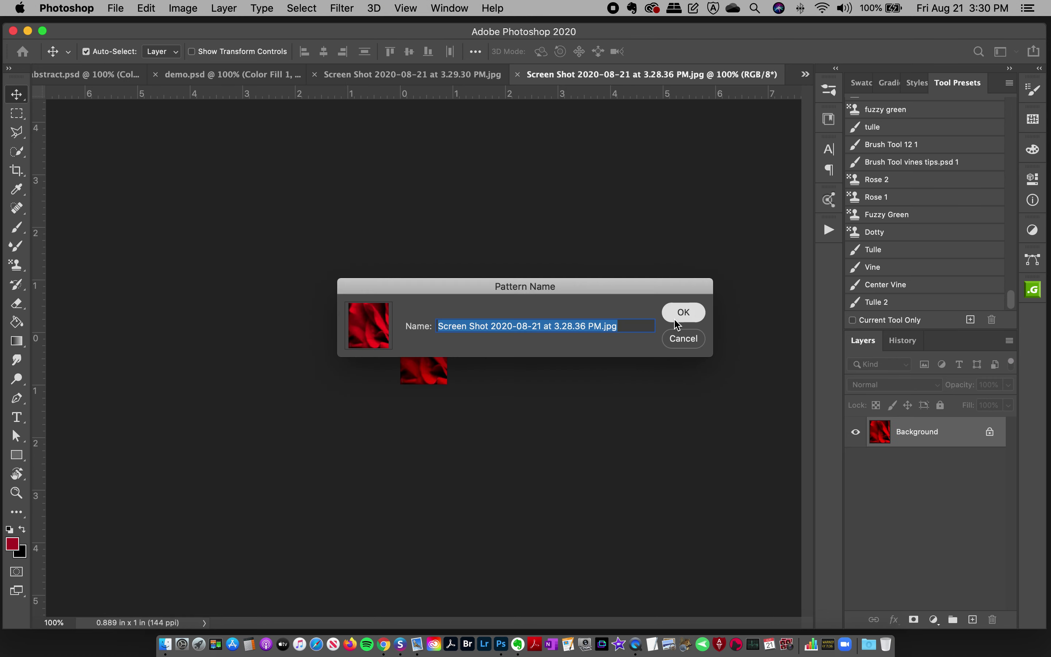
{"action": "left_click", "coordinate": [683, 312]}
{"action": "key", "text": "super+w"}
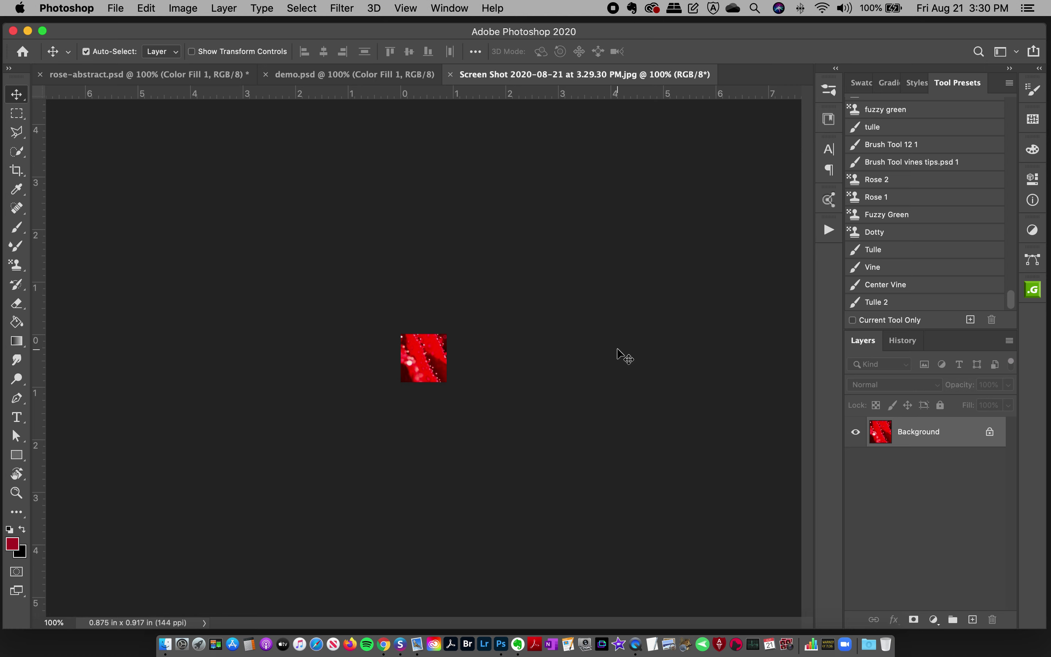
{"action": "key", "text": "super+alt+shift+p"}
{"action": "left_click", "coordinate": [683, 314]}
{"action": "key", "text": "super+w"}
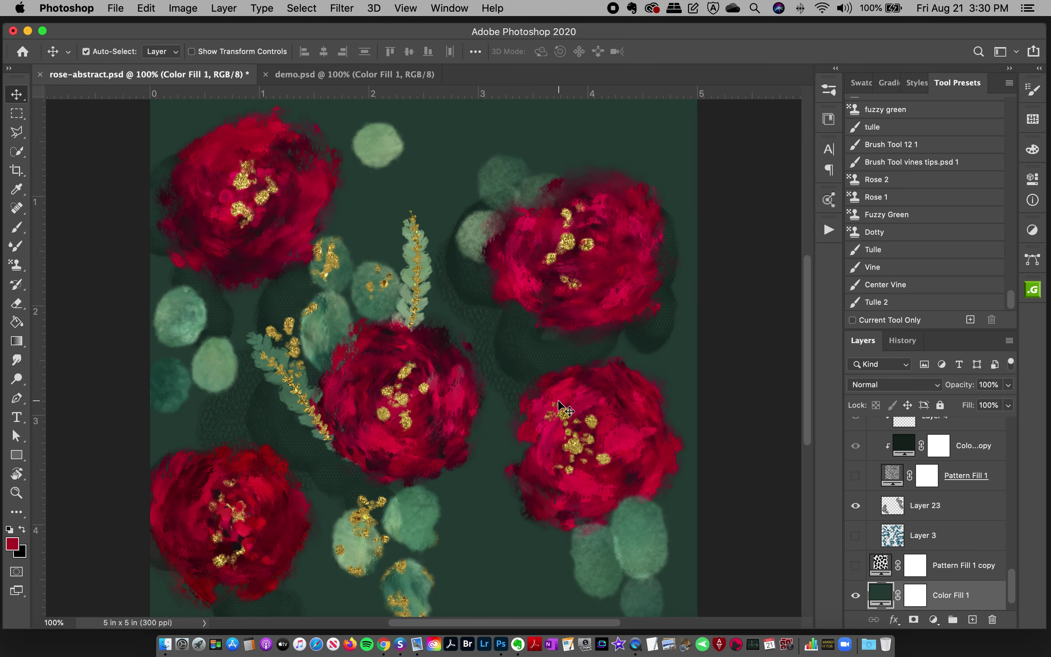
Step: Arrange rose-abstract.psd and demo.psd 2-up vertically, and widen the demo.psd side with the rose reference still in view
{"action": "left_click", "coordinate": [829, 119]}
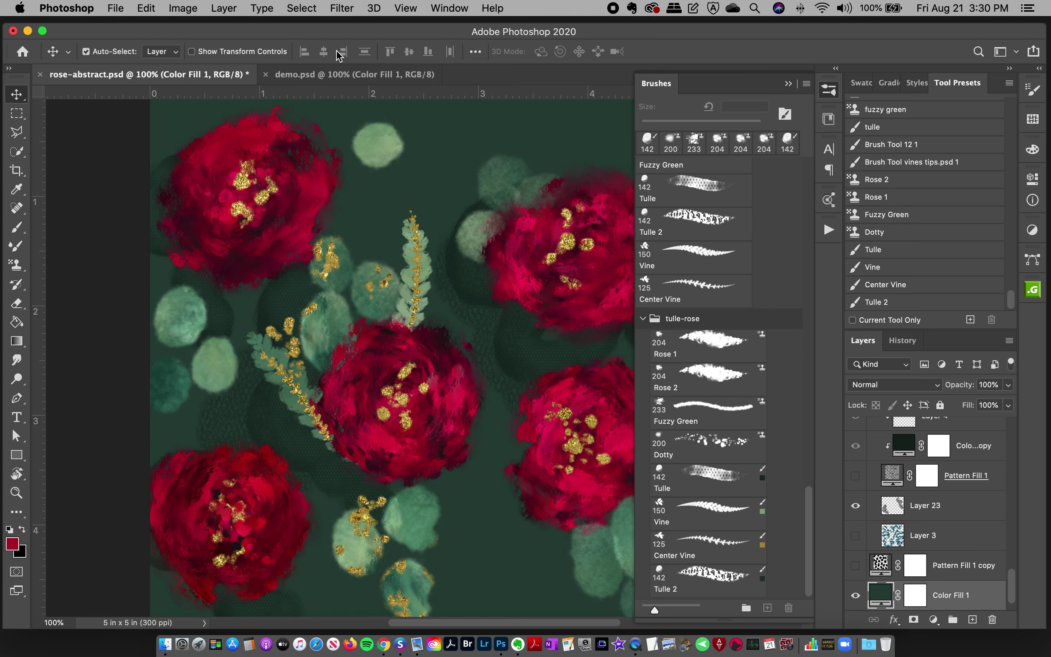
{"action": "left_click", "coordinate": [449, 9]}
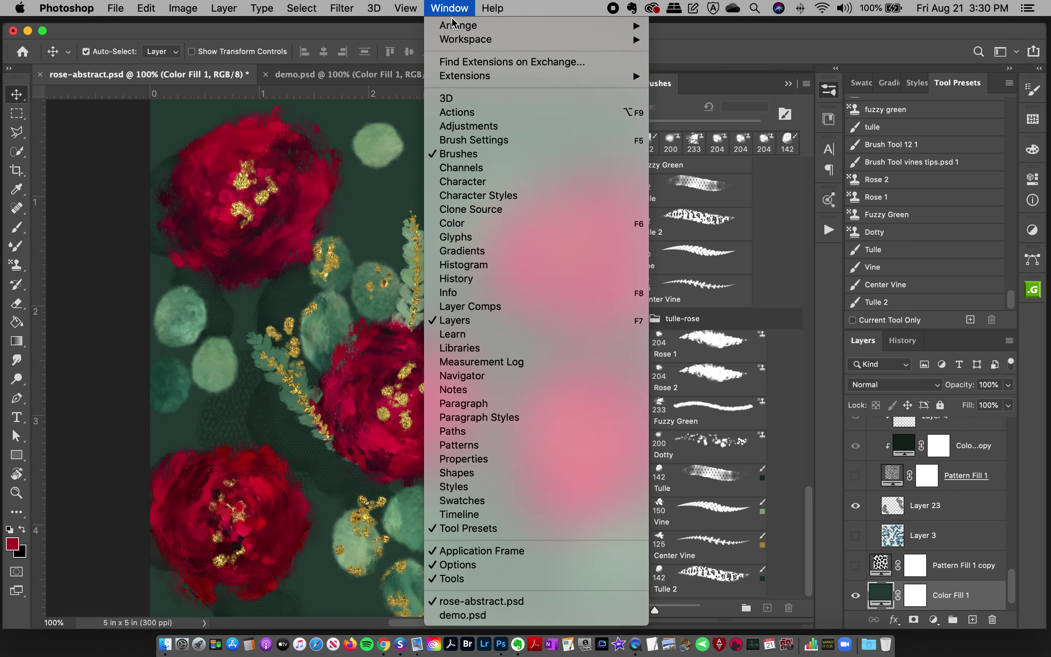
{"action": "mouse_move", "coordinate": [455, 31]}
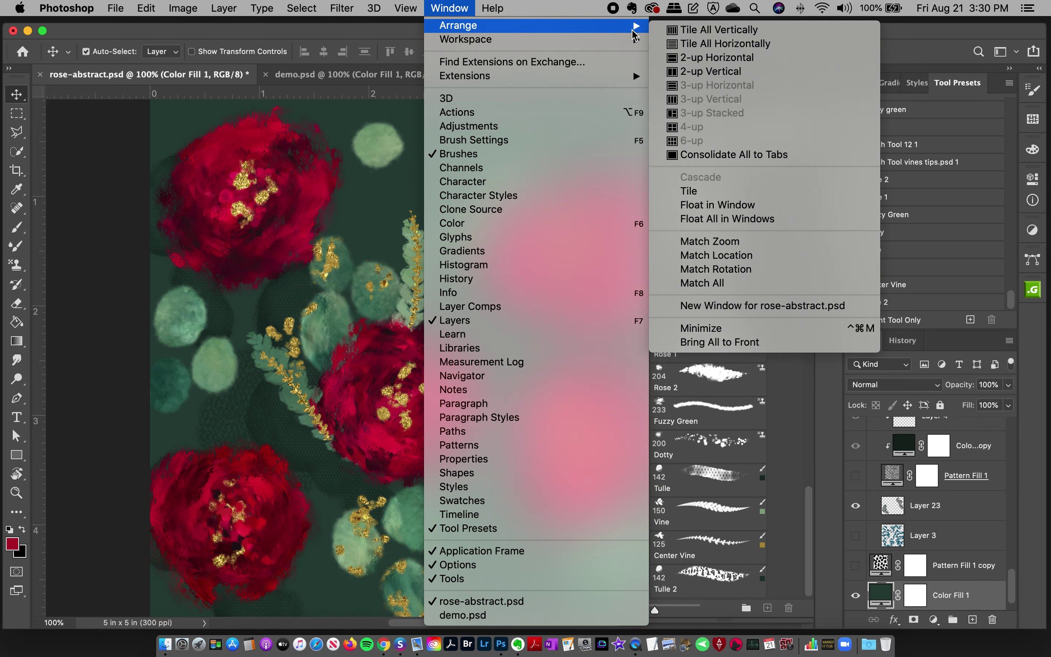
{"action": "left_click", "coordinate": [703, 71]}
{"action": "left_click", "coordinate": [830, 90]}
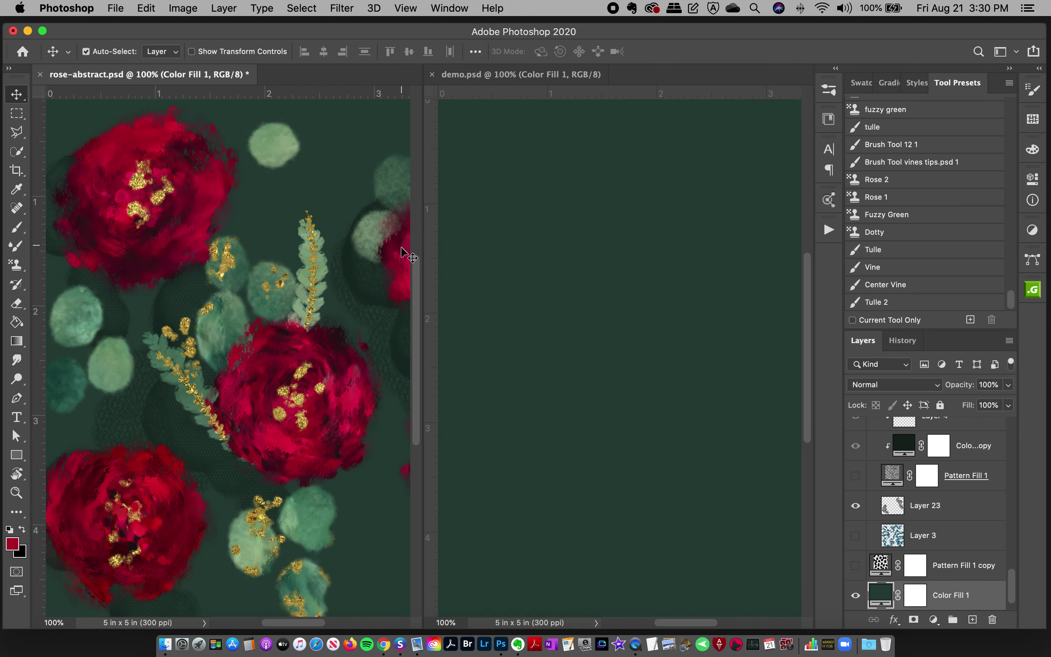
{"action": "left_click_drag", "start_coordinate": [422, 239], "coordinate": [296, 263]}
{"action": "left_click_drag", "start_coordinate": [231, 625], "coordinate": [237, 624]}
Step: Activate the Pattern Stamp tool and choose the Rose 1 brush from the tulle-rose group
{"action": "left_click", "coordinate": [16, 265]}
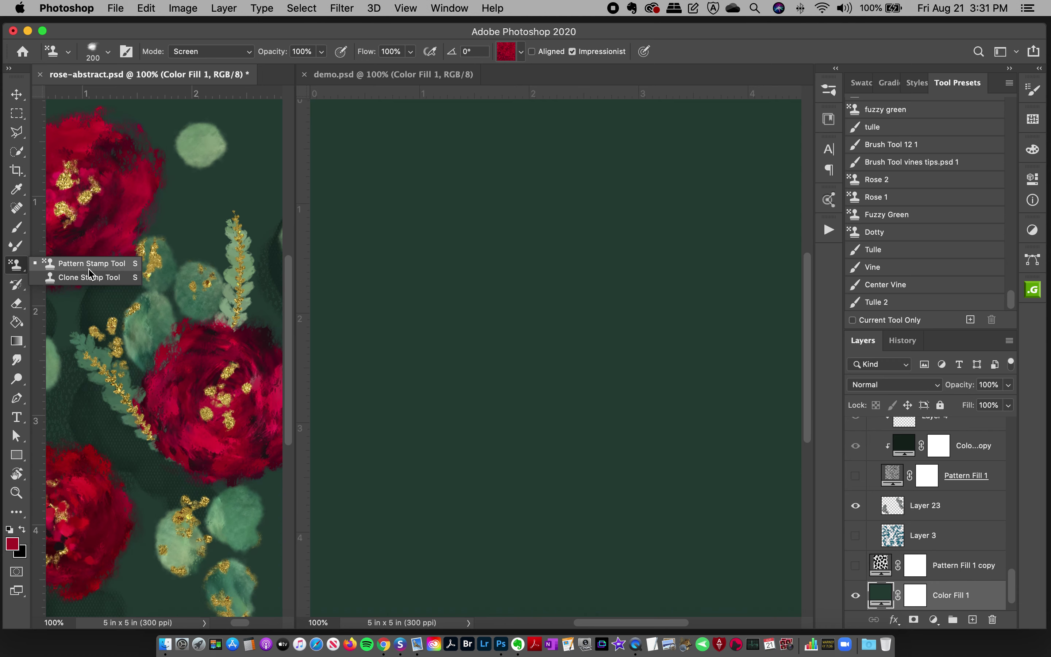
{"action": "left_click", "coordinate": [89, 277]}
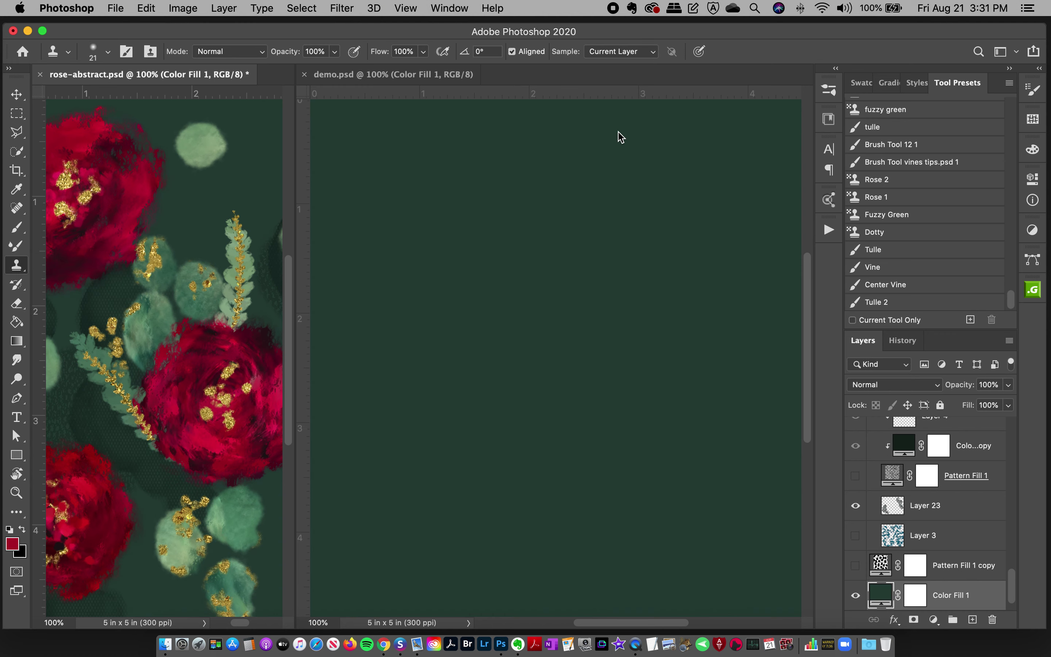
{"action": "left_click", "coordinate": [17, 265]}
{"action": "left_click", "coordinate": [84, 281]}
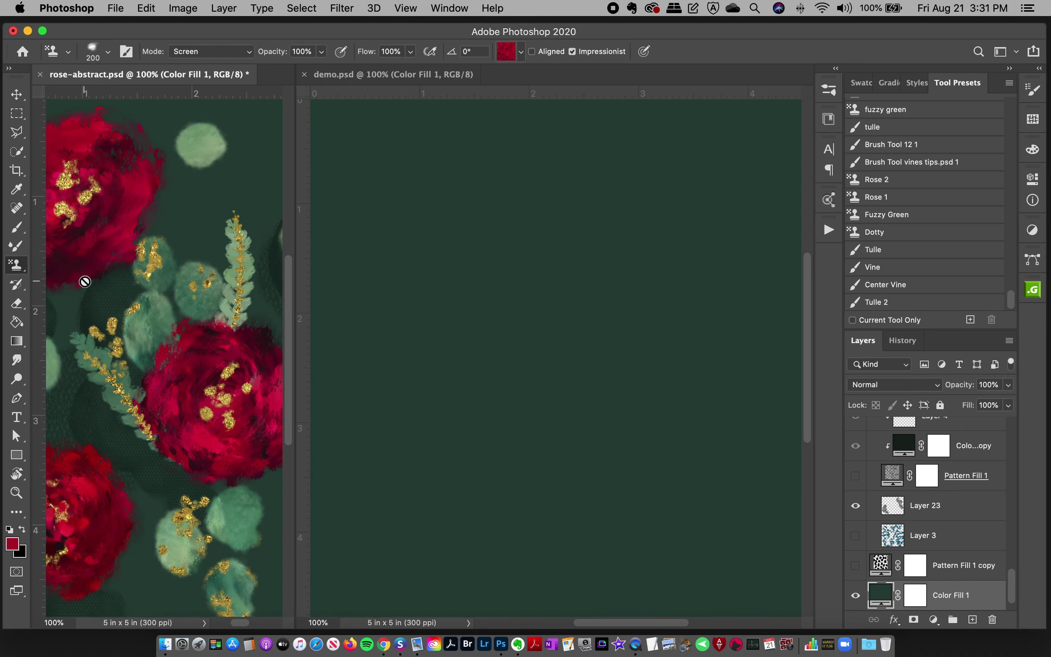
{"action": "left_click", "coordinate": [828, 91]}
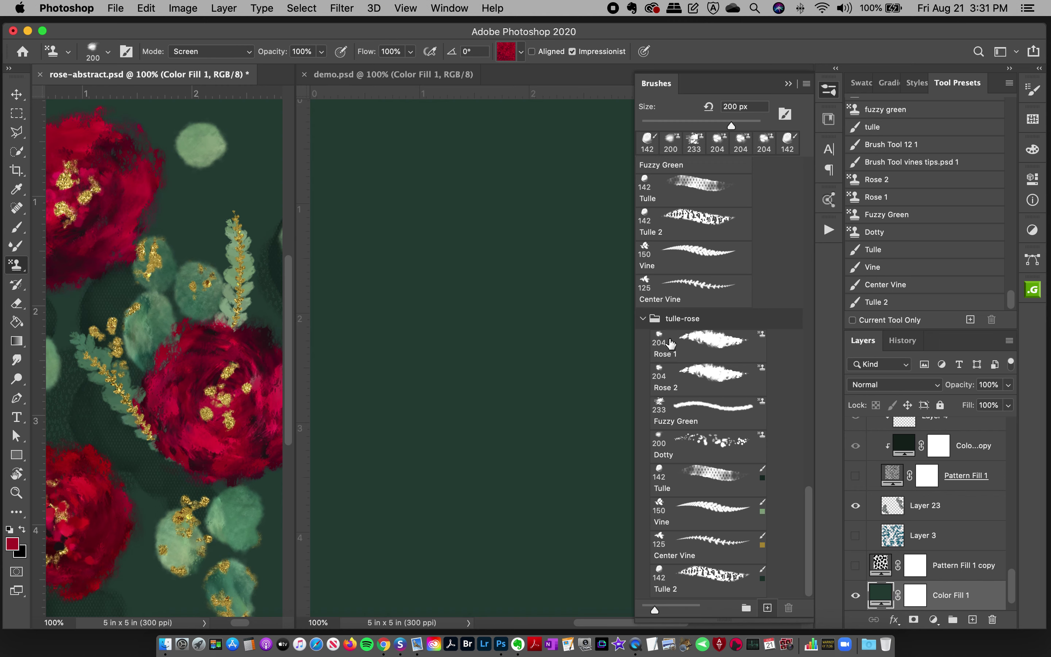
{"action": "left_click", "coordinate": [704, 349]}
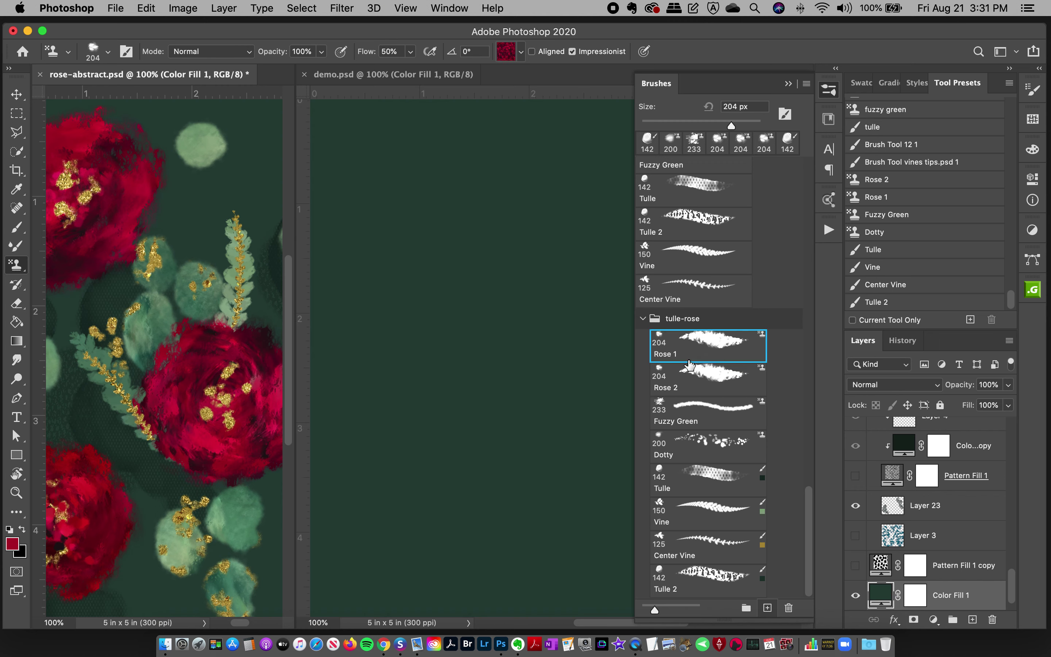
{"action": "left_click", "coordinate": [829, 92]}
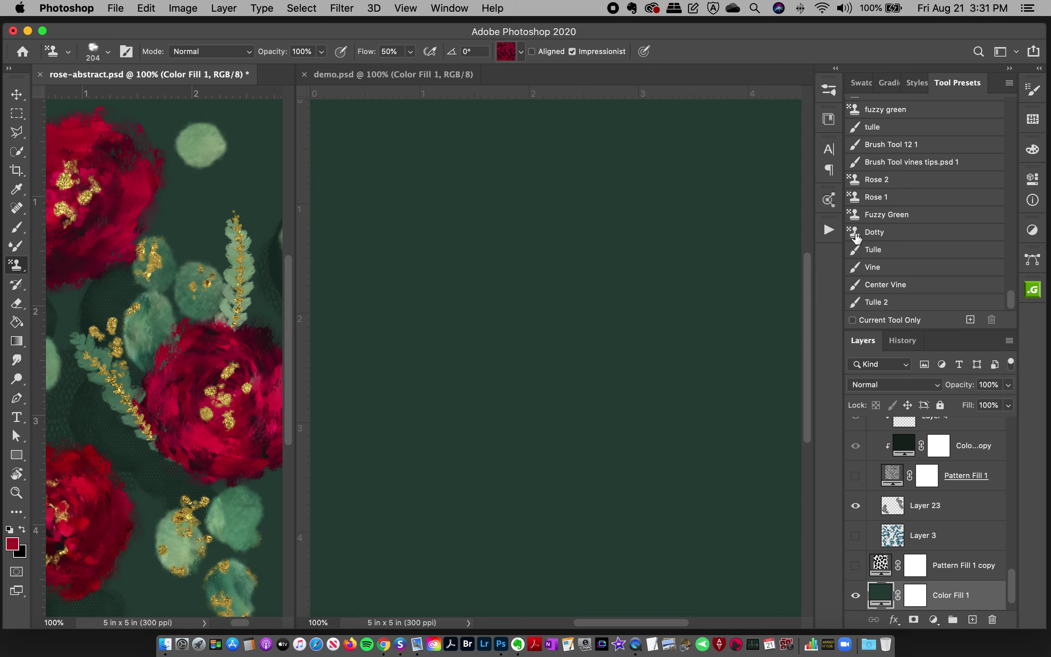
Step: Add a new layer above the green fill in demo.psd and check the dark red pattern selected in the Tulle Rose group
{"action": "left_click", "coordinate": [388, 74]}
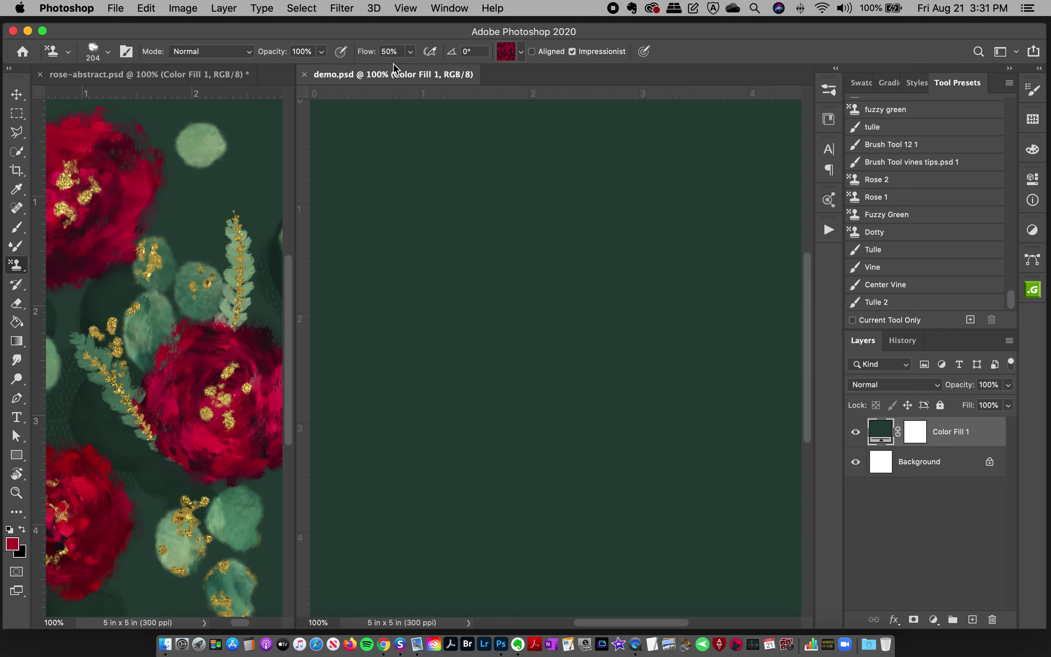
{"action": "left_click", "coordinate": [971, 620]}
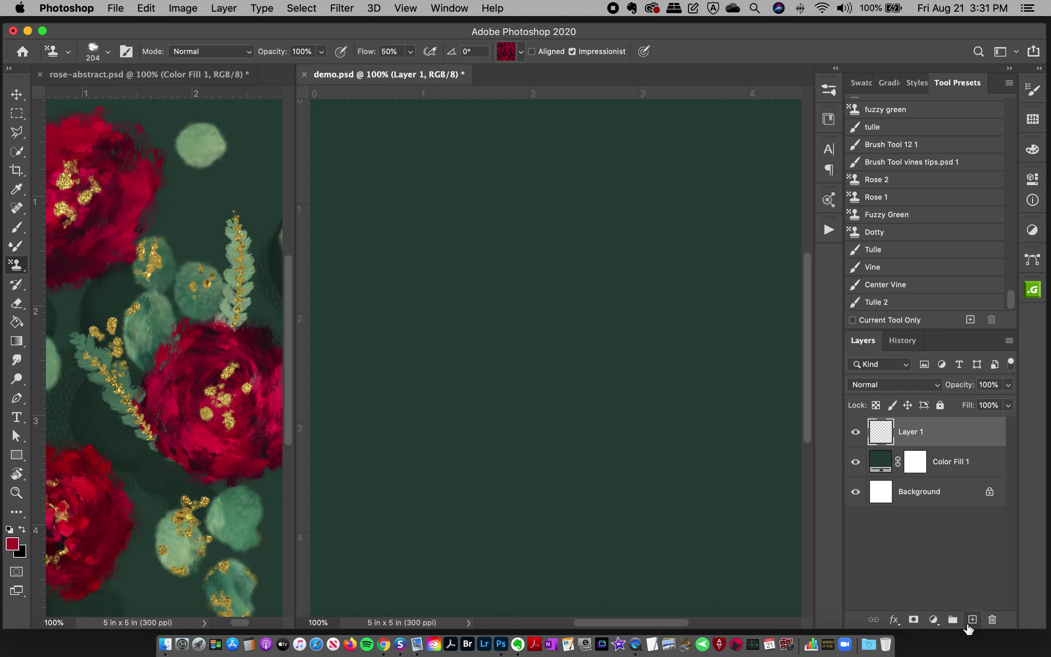
{"action": "left_click", "coordinate": [510, 55]}
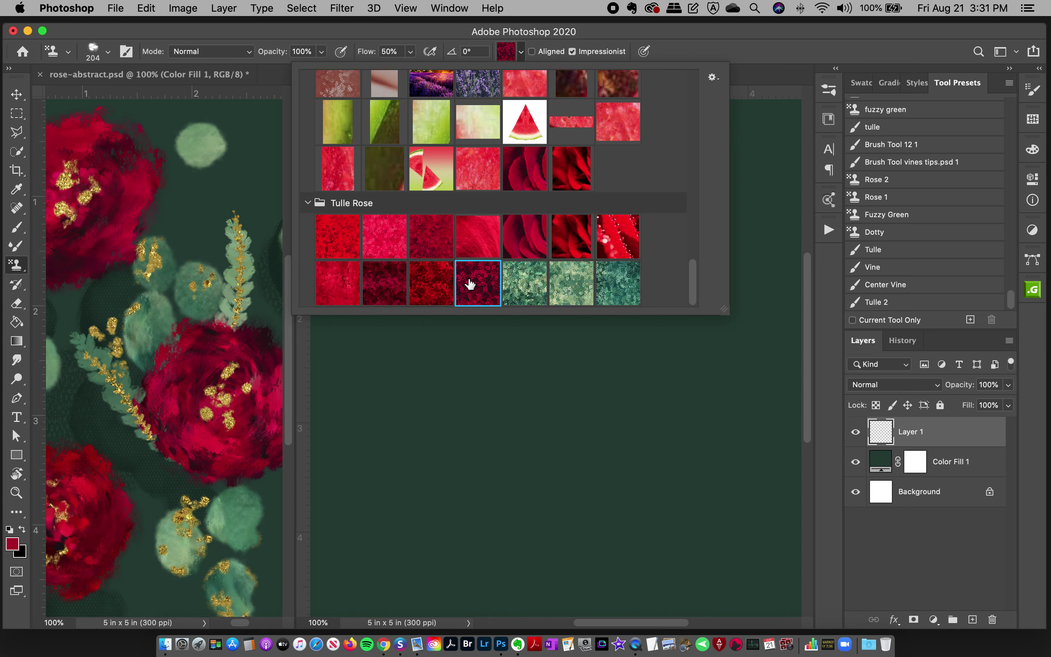
{"action": "left_click", "coordinate": [597, 34]}
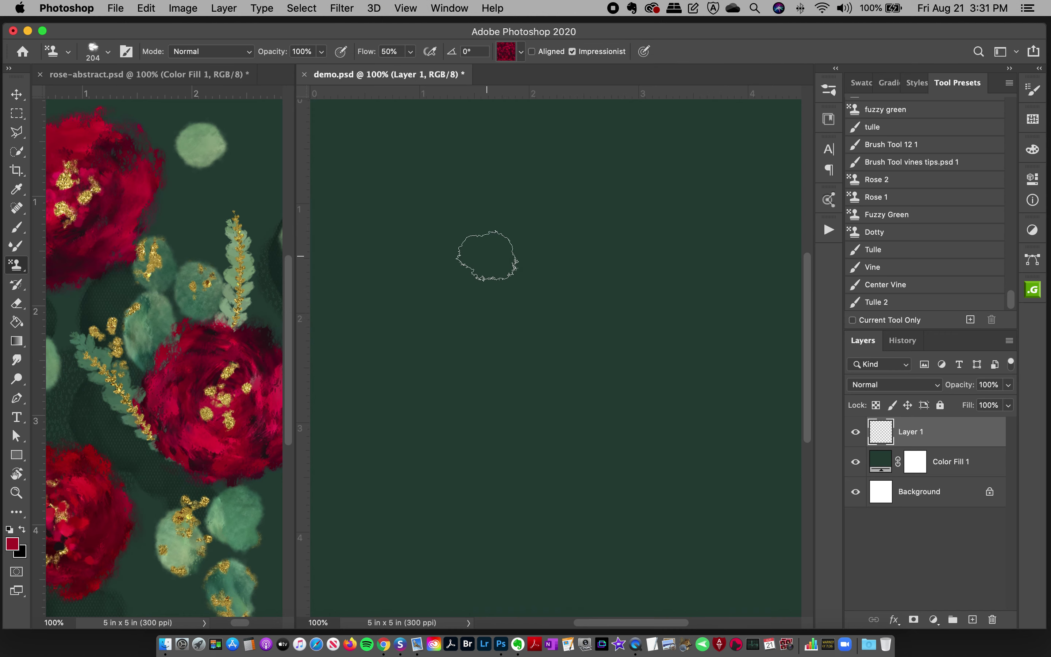
Step: Try the Rose 1 brush with curved and broad test strokes across the green canvas, and undo them
{"action": "left_click_drag", "start_coordinate": [471, 259], "coordinate": [421, 347]}
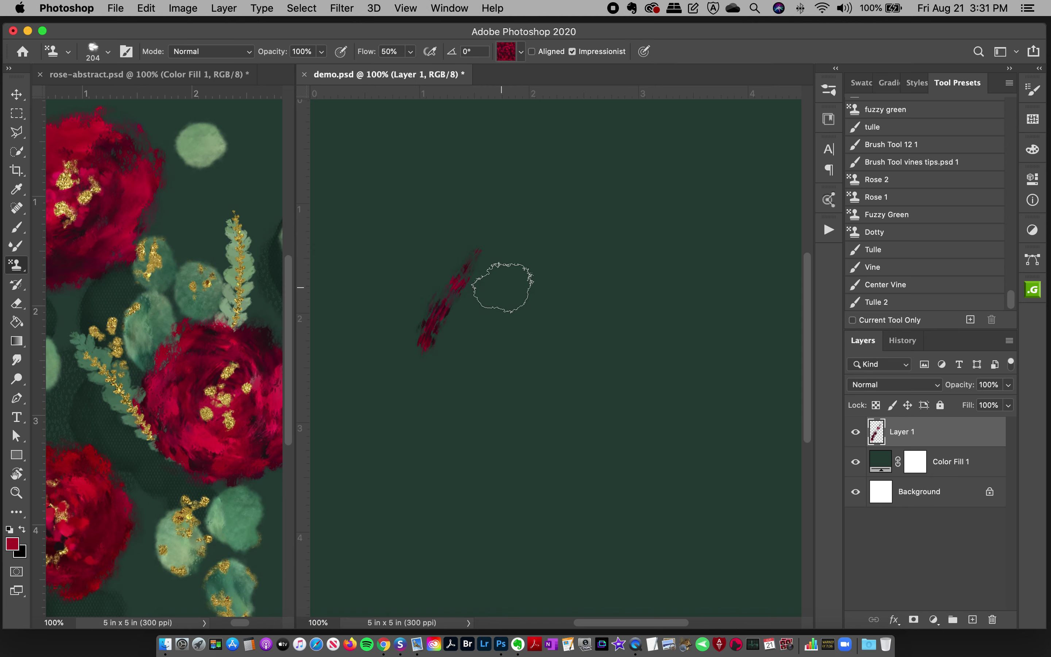
{"action": "mouse_move", "coordinate": [502, 286]}
{"action": "left_mouse_down"}
{"action": "mouse_move", "coordinate": [469, 379]}
{"action": "mouse_move", "coordinate": [495, 411]}
{"action": "left_mouse_up"}
{"action": "mouse_move", "coordinate": [563, 286]}
{"action": "left_mouse_down"}
{"action": "mouse_move", "coordinate": [553, 405]}
{"action": "mouse_move", "coordinate": [534, 439]}
{"action": "left_mouse_up"}
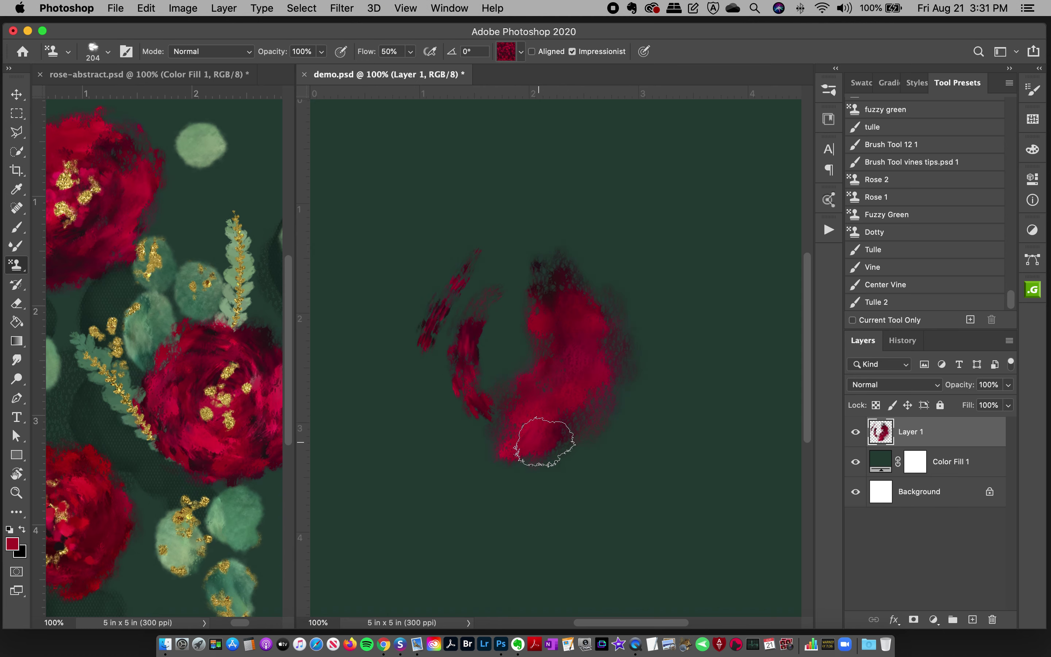
{"action": "mouse_move", "coordinate": [697, 352]}
{"action": "left_mouse_down"}
{"action": "mouse_move", "coordinate": [652, 439]}
{"action": "mouse_move", "coordinate": [642, 404]}
{"action": "left_mouse_up"}
{"action": "left_click_drag", "start_coordinate": [664, 236], "coordinate": [645, 344]}
{"action": "left_click_drag", "start_coordinate": [608, 183], "coordinate": [612, 261]}
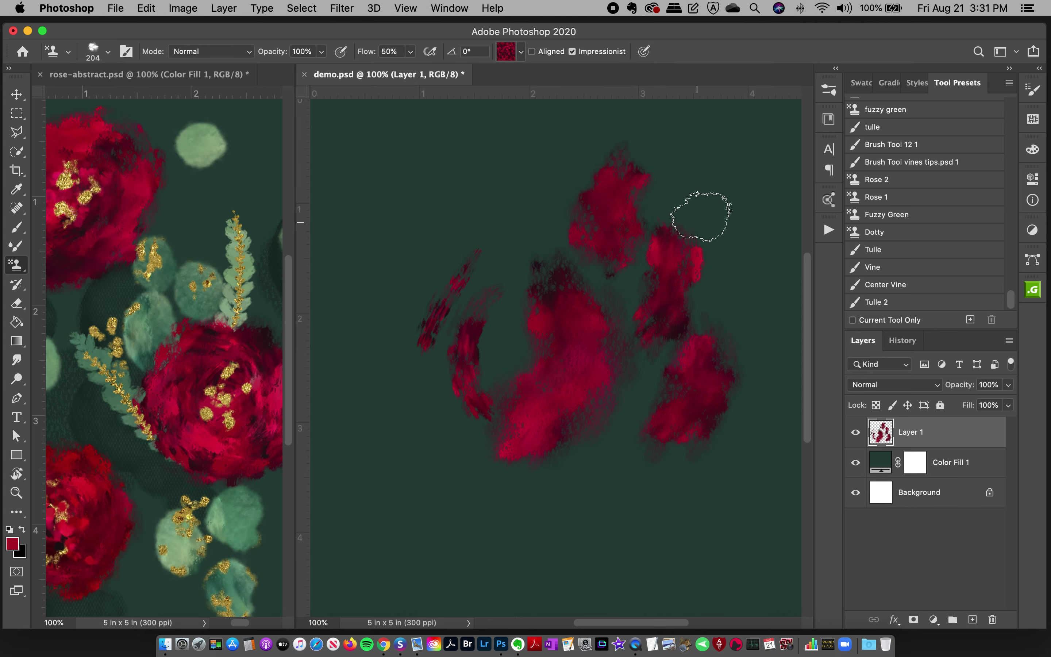
{"action": "left_click_drag", "start_coordinate": [699, 218], "coordinate": [717, 294]}
{"action": "left_click_drag", "start_coordinate": [462, 176], "coordinate": [436, 304]}
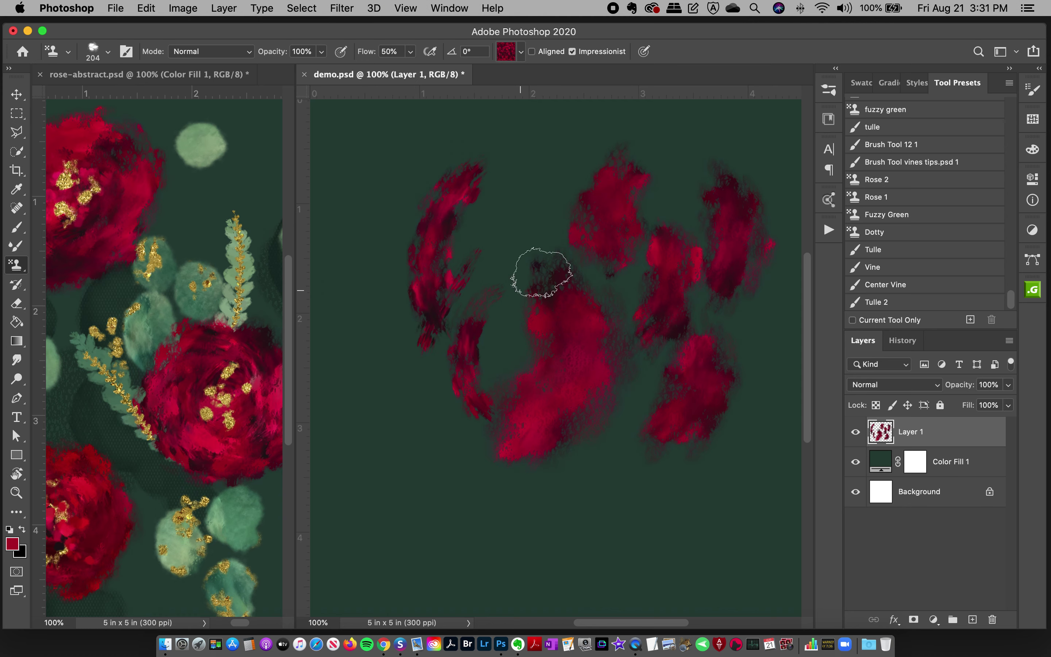
{"action": "left_click_drag", "start_coordinate": [503, 204], "coordinate": [482, 295]}
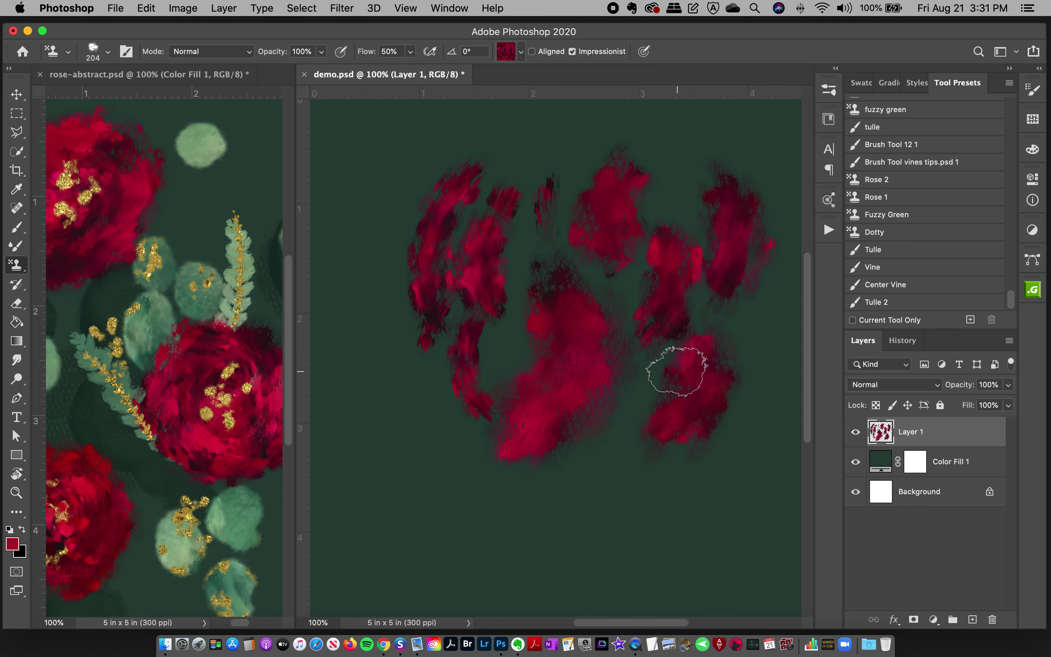
{"action": "key", "text": "super+z"}
Step: Try the Rose 2 brush with a few curved petal strokes on the empty layer, and undo them
{"action": "left_click", "coordinate": [828, 90]}
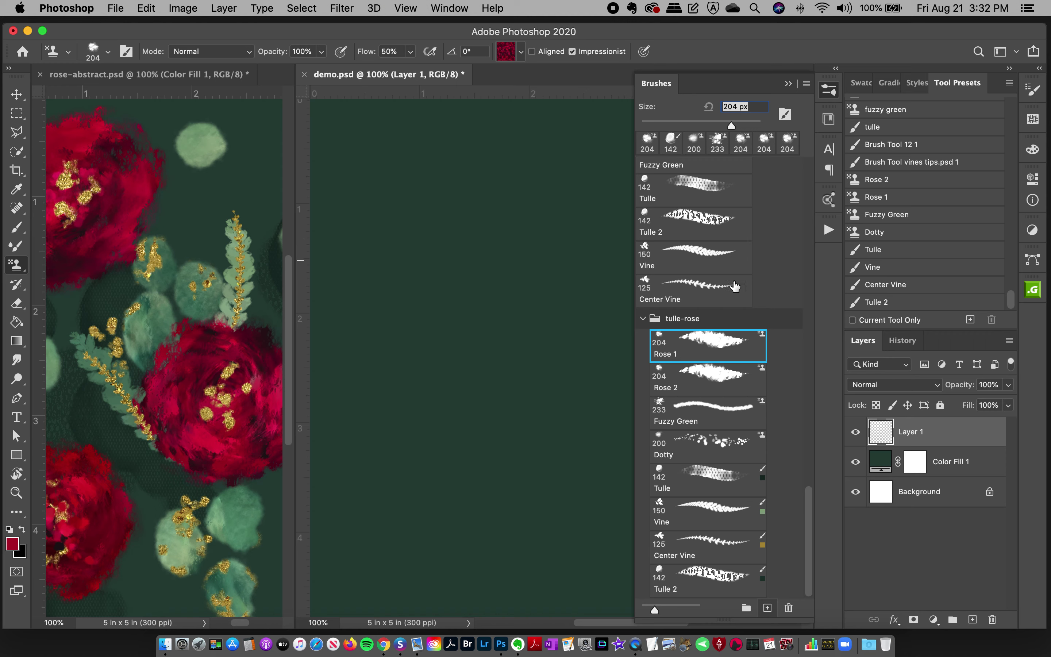
{"action": "left_click_drag", "start_coordinate": [704, 388], "coordinate": [733, 355]}
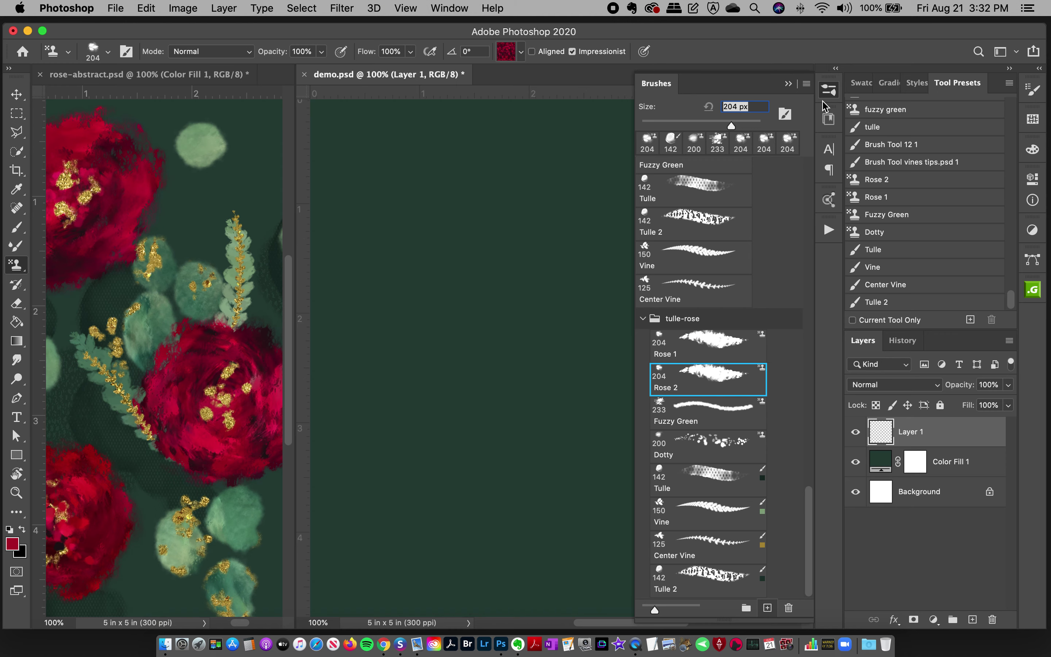
{"action": "left_click", "coordinate": [820, 89]}
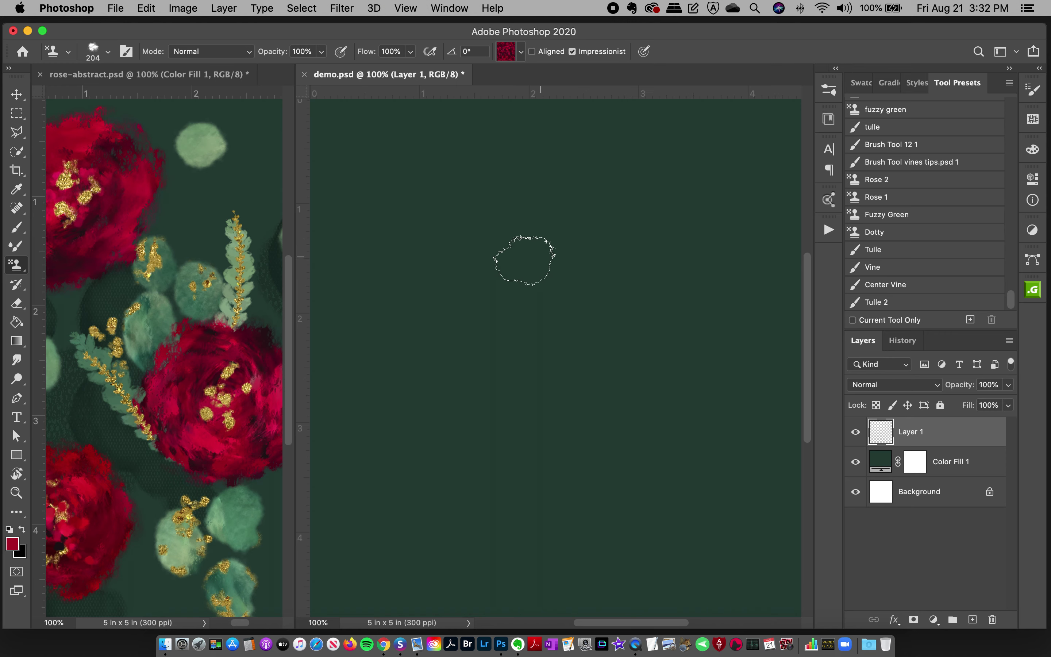
{"action": "left_click_drag", "start_coordinate": [543, 256], "coordinate": [477, 337]}
{"action": "mouse_move", "coordinate": [554, 278]}
{"action": "left_mouse_down"}
{"action": "mouse_move", "coordinate": [535, 361]}
{"action": "mouse_move", "coordinate": [508, 381]}
{"action": "mouse_move", "coordinate": [500, 369]}
{"action": "mouse_move", "coordinate": [521, 309]}
{"action": "mouse_move", "coordinate": [521, 382]}
{"action": "mouse_move", "coordinate": [512, 332]}
{"action": "left_mouse_up"}
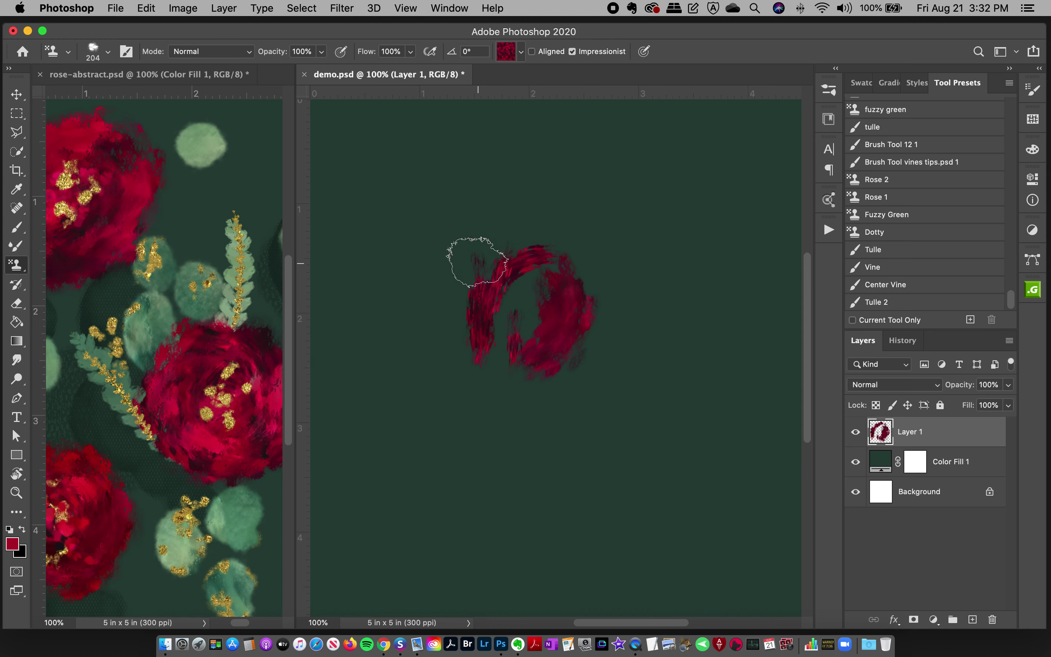
{"action": "mouse_move", "coordinate": [502, 383]}
{"action": "left_mouse_down"}
{"action": "mouse_move", "coordinate": [552, 393]}
{"action": "mouse_move", "coordinate": [519, 352]}
{"action": "left_mouse_up"}
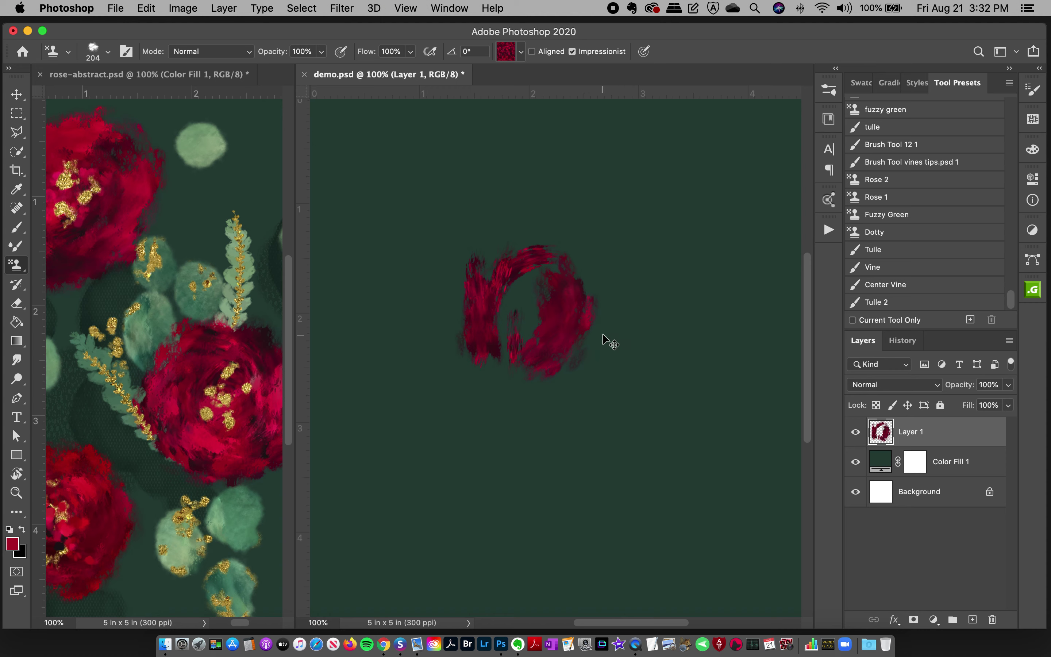
{"action": "key", "text": "super+z"}
{"action": "key", "text": "super+z"}
{"action": "key", "text": "super+z"}
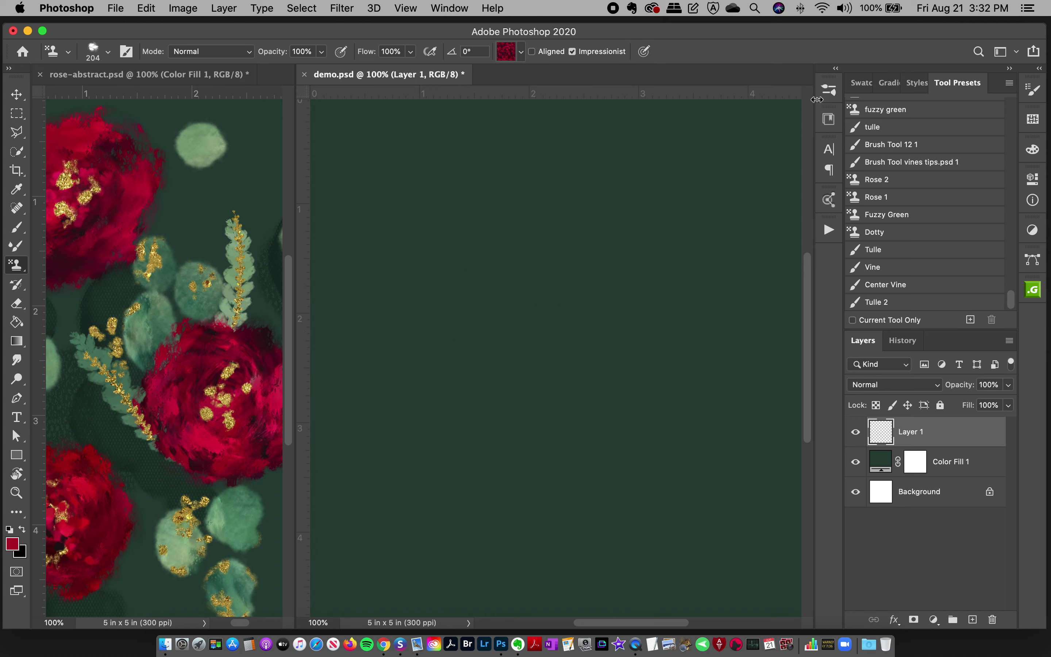
Step: Choose the Rose 1 brush from the tulle-rose group and paint a rounded dark red rose base on Layer 1
{"action": "left_click", "coordinate": [828, 91]}
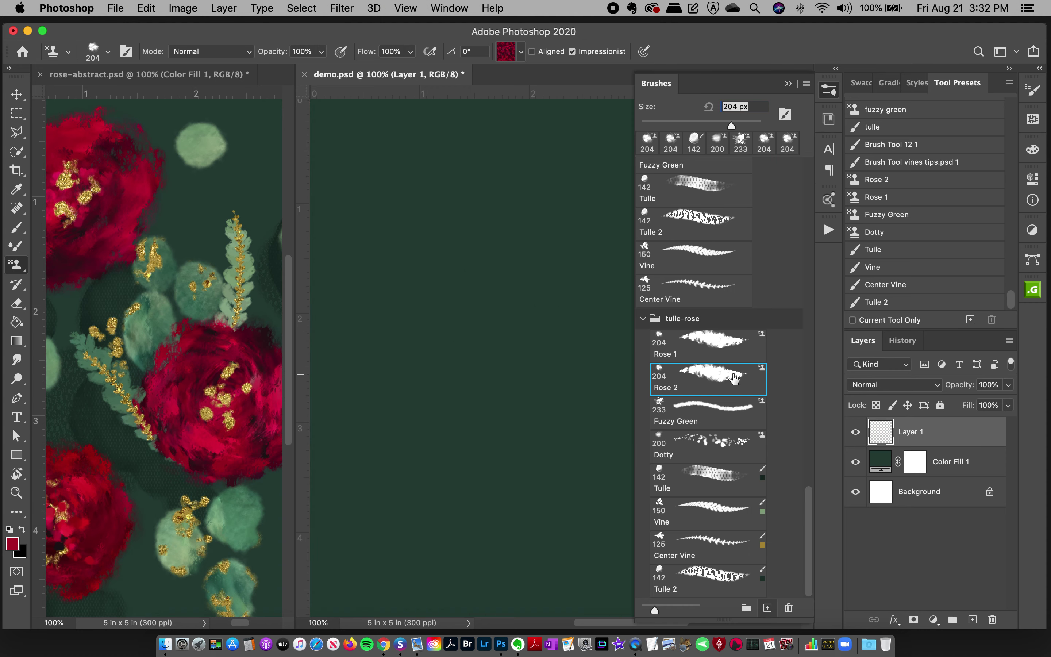
{"action": "left_click", "coordinate": [704, 335]}
{"action": "left_click", "coordinate": [824, 89]}
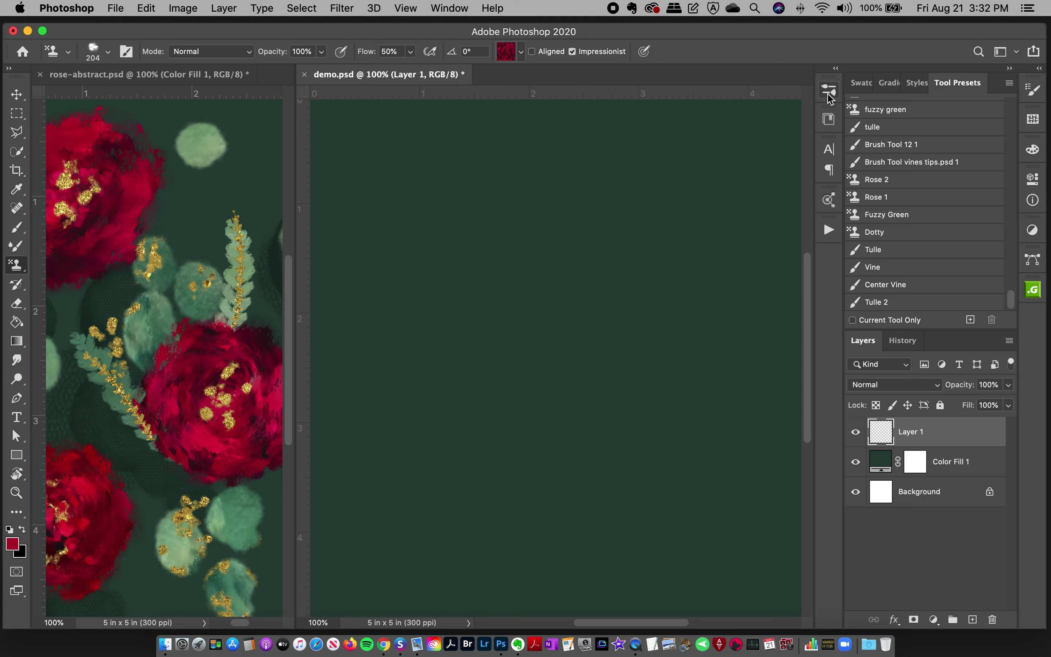
{"action": "mouse_move", "coordinate": [549, 294]}
{"action": "left_mouse_down"}
{"action": "mouse_move", "coordinate": [519, 275]}
{"action": "mouse_move", "coordinate": [486, 289]}
{"action": "left_mouse_up"}
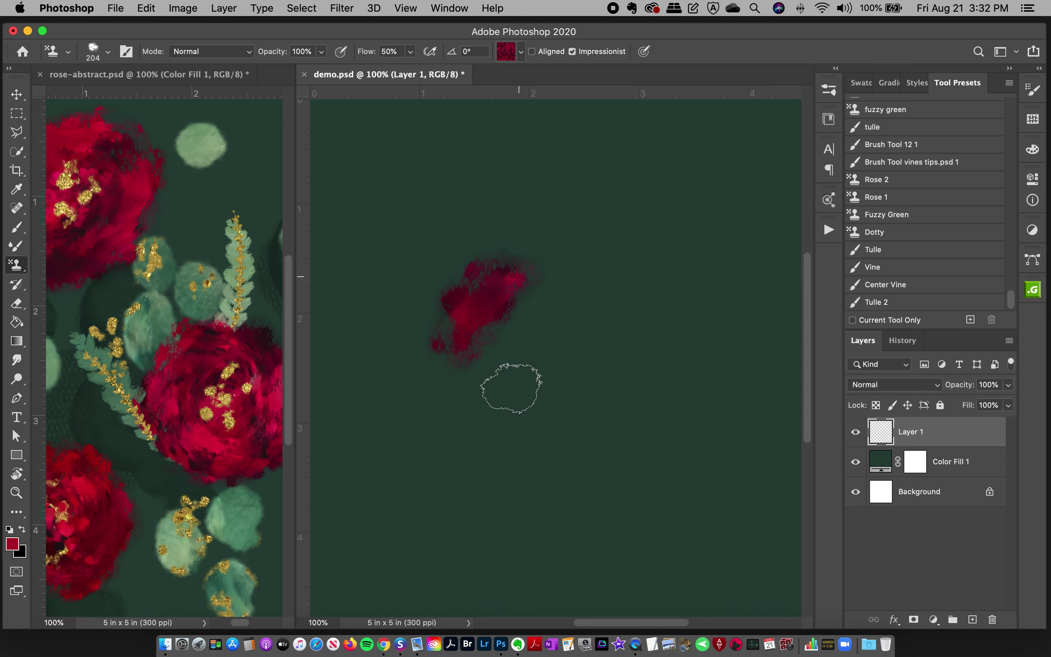
{"action": "mouse_move", "coordinate": [570, 307]}
{"action": "left_mouse_down"}
{"action": "mouse_move", "coordinate": [536, 383]}
{"action": "mouse_move", "coordinate": [540, 422]}
{"action": "left_mouse_up"}
{"action": "mouse_move", "coordinate": [479, 382]}
{"action": "left_mouse_down"}
{"action": "mouse_move", "coordinate": [635, 352]}
{"action": "mouse_move", "coordinate": [529, 323]}
{"action": "mouse_move", "coordinate": [567, 398]}
{"action": "mouse_move", "coordinate": [530, 307]}
{"action": "mouse_move", "coordinate": [551, 390]}
{"action": "mouse_move", "coordinate": [516, 291]}
{"action": "left_mouse_up"}
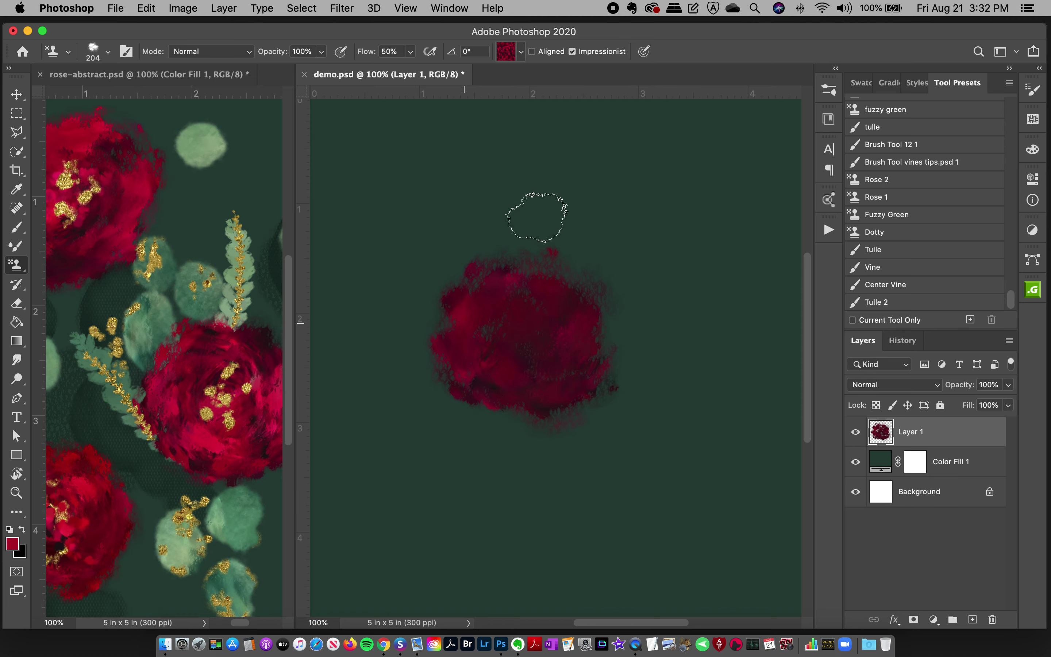
Step: Revisit the Tulle Rose patterns and build up brighter red circular petal strokes over and around the rose base
{"action": "left_click", "coordinate": [505, 56]}
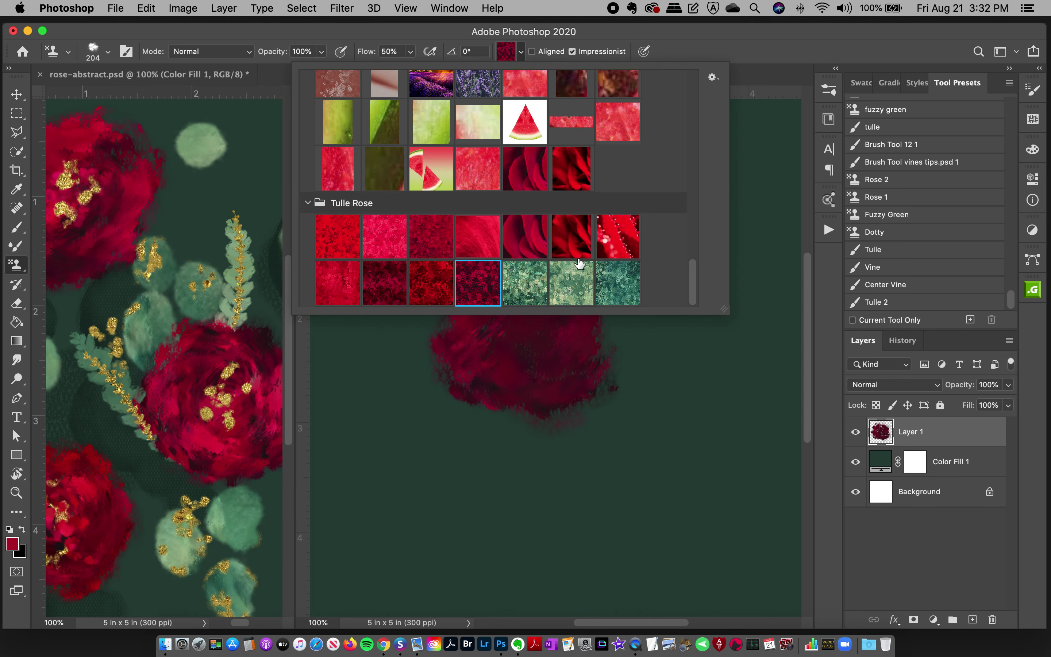
{"action": "left_click", "coordinate": [504, 55]}
{"action": "left_click", "coordinate": [505, 54]}
{"action": "left_click", "coordinate": [502, 51]}
{"action": "mouse_move", "coordinate": [482, 301]}
{"action": "left_mouse_down"}
{"action": "mouse_move", "coordinate": [583, 320]}
{"action": "mouse_move", "coordinate": [583, 337]}
{"action": "mouse_move", "coordinate": [519, 409]}
{"action": "mouse_move", "coordinate": [502, 420]}
{"action": "mouse_move", "coordinate": [488, 407]}
{"action": "mouse_move", "coordinate": [465, 367]}
{"action": "mouse_move", "coordinate": [487, 395]}
{"action": "mouse_move", "coordinate": [564, 389]}
{"action": "mouse_move", "coordinate": [597, 419]}
{"action": "mouse_move", "coordinate": [567, 410]}
{"action": "mouse_move", "coordinate": [459, 333]}
{"action": "mouse_move", "coordinate": [443, 355]}
{"action": "mouse_move", "coordinate": [528, 395]}
{"action": "mouse_move", "coordinate": [538, 392]}
{"action": "mouse_move", "coordinate": [532, 345]}
{"action": "mouse_move", "coordinate": [532, 379]}
{"action": "mouse_move", "coordinate": [500, 416]}
{"action": "mouse_move", "coordinate": [501, 444]}
{"action": "mouse_move", "coordinate": [537, 462]}
{"action": "mouse_move", "coordinate": [502, 412]}
{"action": "mouse_move", "coordinate": [608, 417]}
{"action": "mouse_move", "coordinate": [651, 445]}
{"action": "mouse_move", "coordinate": [602, 408]}
{"action": "left_mouse_up"}
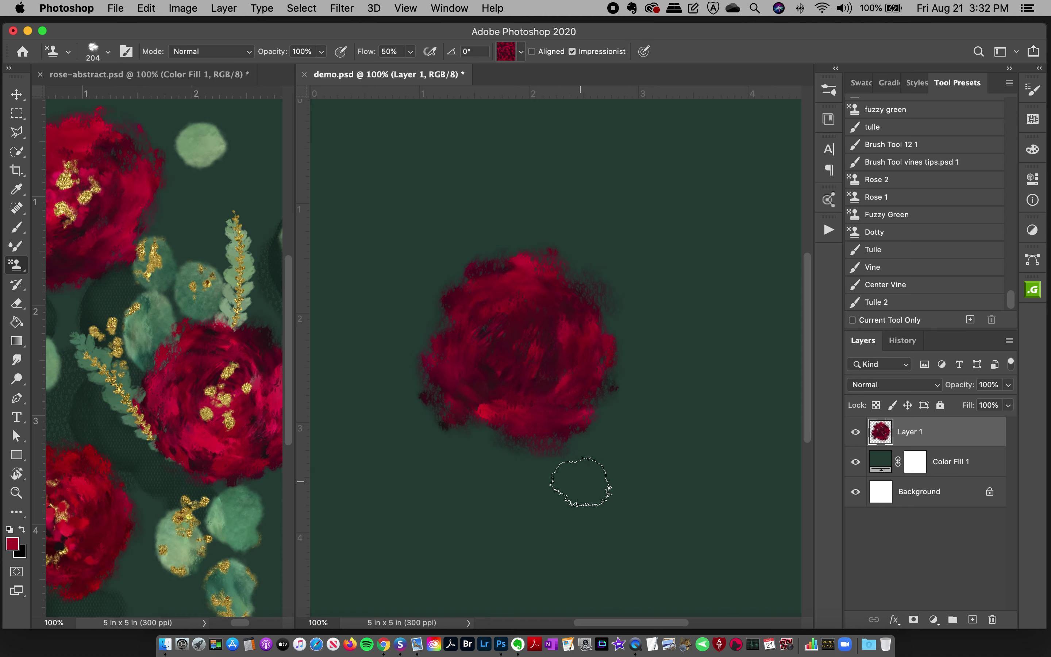
Step: Choose the Rose 2 brush from the tulle-rose group and add a new layer above the rose base
{"action": "left_click", "coordinate": [828, 164]}
{"action": "left_click", "coordinate": [709, 381]}
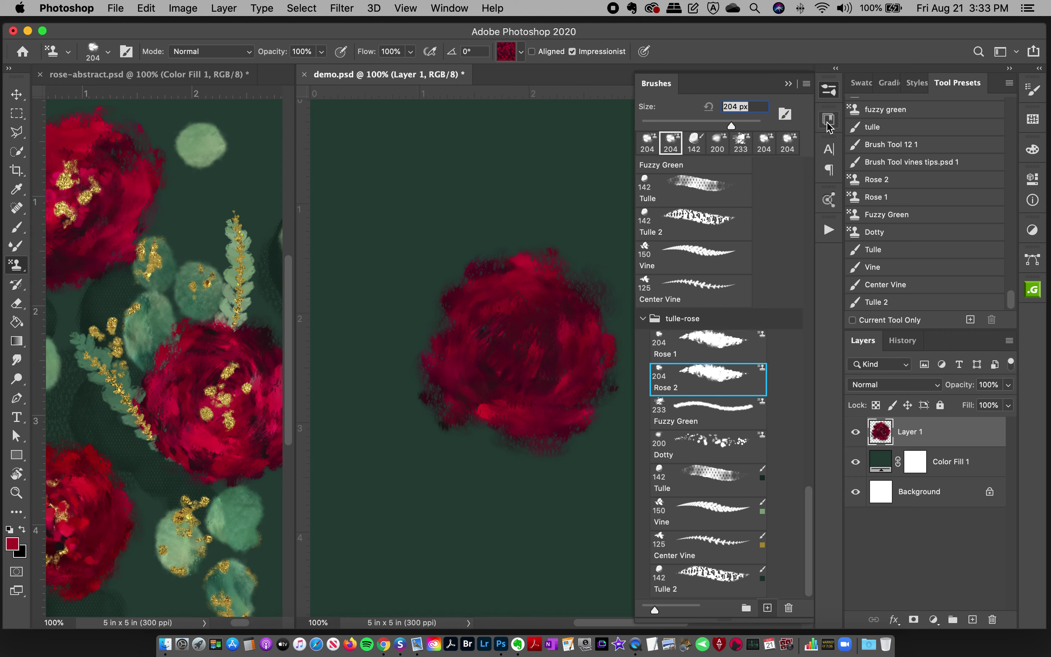
{"action": "left_click", "coordinate": [824, 98]}
{"action": "left_click", "coordinate": [971, 619]}
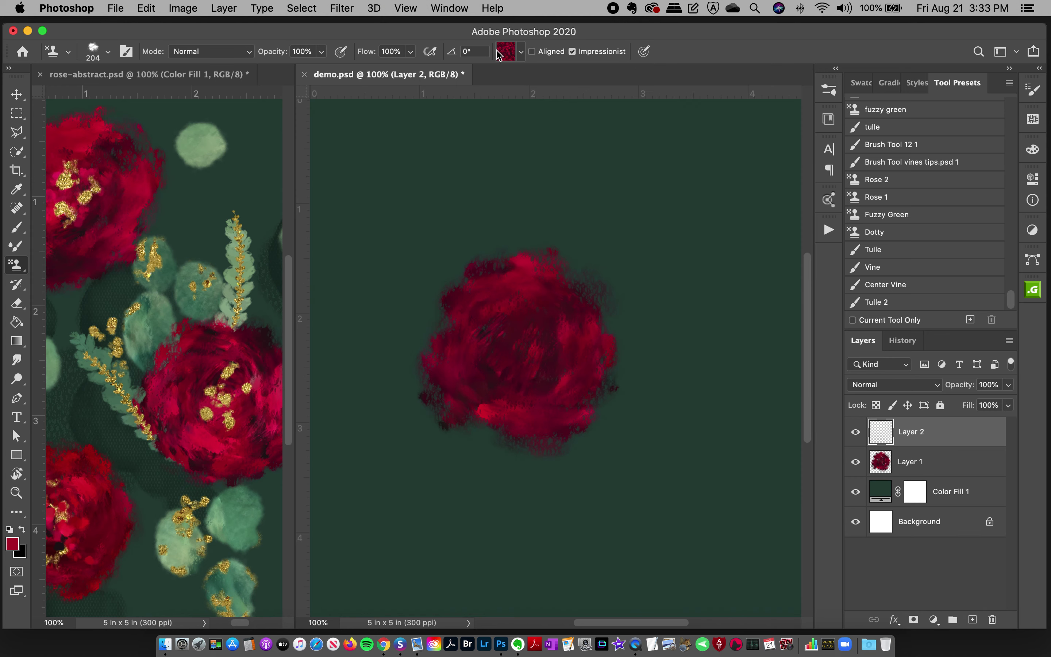
Step: Choose the third pattern in the Tulle Rose group and paint curved petal highlights around the rose on Layer 2
{"action": "left_click", "coordinate": [506, 53]}
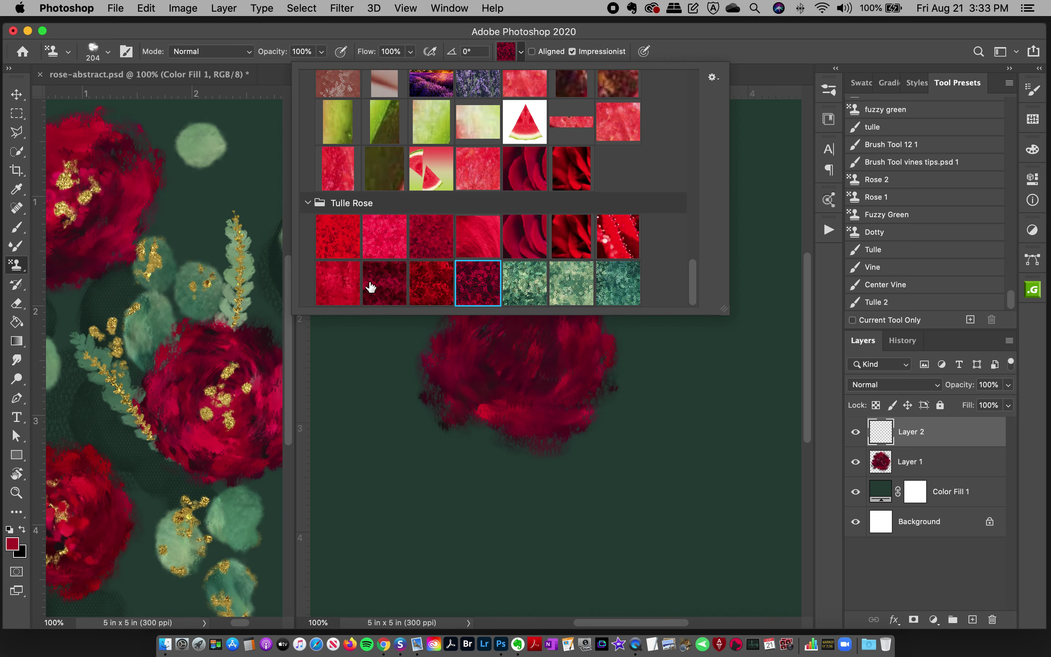
{"action": "left_click", "coordinate": [428, 248]}
{"action": "left_click", "coordinate": [634, 43]}
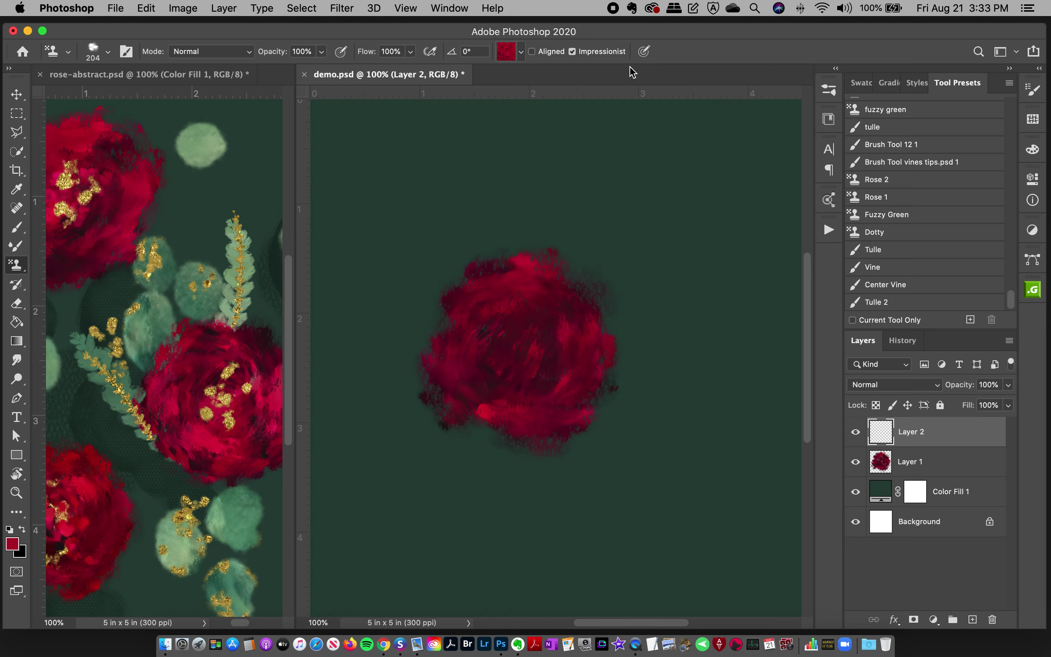
{"action": "mouse_move", "coordinate": [527, 293]}
{"action": "left_mouse_down"}
{"action": "mouse_move", "coordinate": [497, 294]}
{"action": "mouse_move", "coordinate": [477, 330]}
{"action": "left_mouse_up"}
{"action": "mouse_move", "coordinate": [532, 395]}
{"action": "left_mouse_down"}
{"action": "mouse_move", "coordinate": [575, 419]}
{"action": "mouse_move", "coordinate": [489, 380]}
{"action": "mouse_move", "coordinate": [482, 390]}
{"action": "mouse_move", "coordinate": [557, 415]}
{"action": "mouse_move", "coordinate": [599, 389]}
{"action": "mouse_move", "coordinate": [572, 318]}
{"action": "mouse_move", "coordinate": [555, 441]}
{"action": "left_mouse_up"}
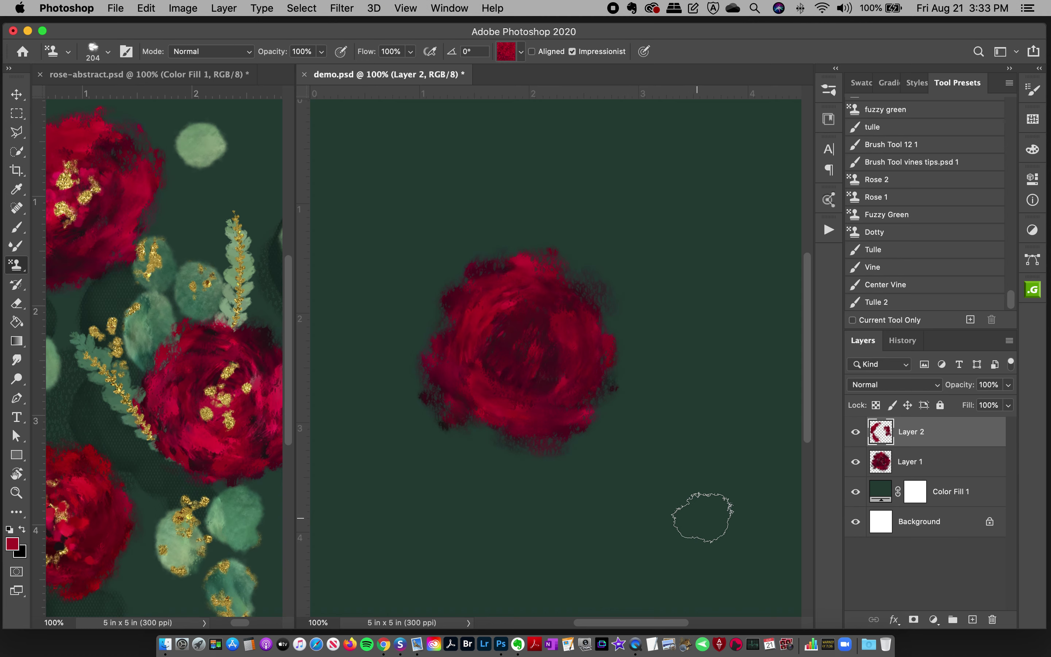
Step: Add a new layer above the petal highlights and choose the Dotty brush from the tulle-rose group
{"action": "left_click", "coordinate": [972, 619]}
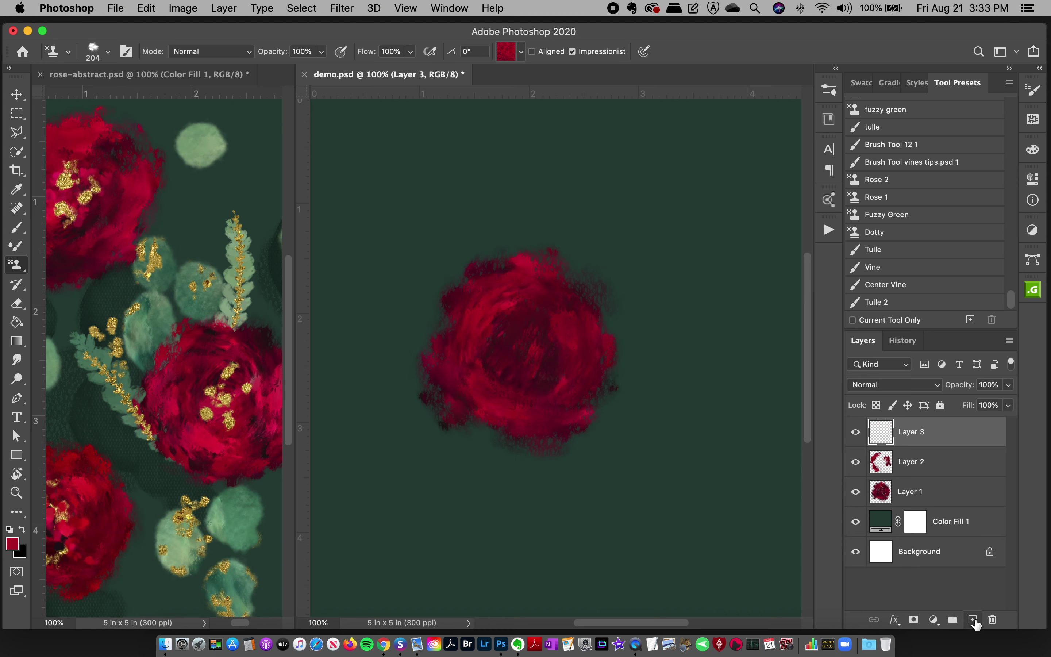
{"action": "left_click", "coordinate": [829, 91]}
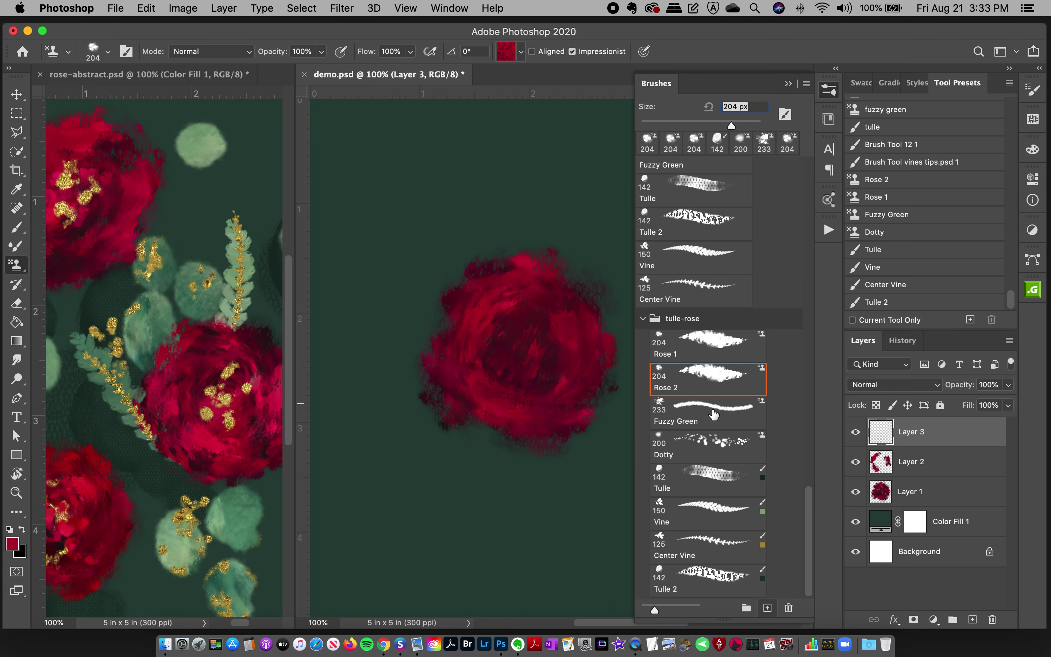
{"action": "left_click", "coordinate": [722, 447]}
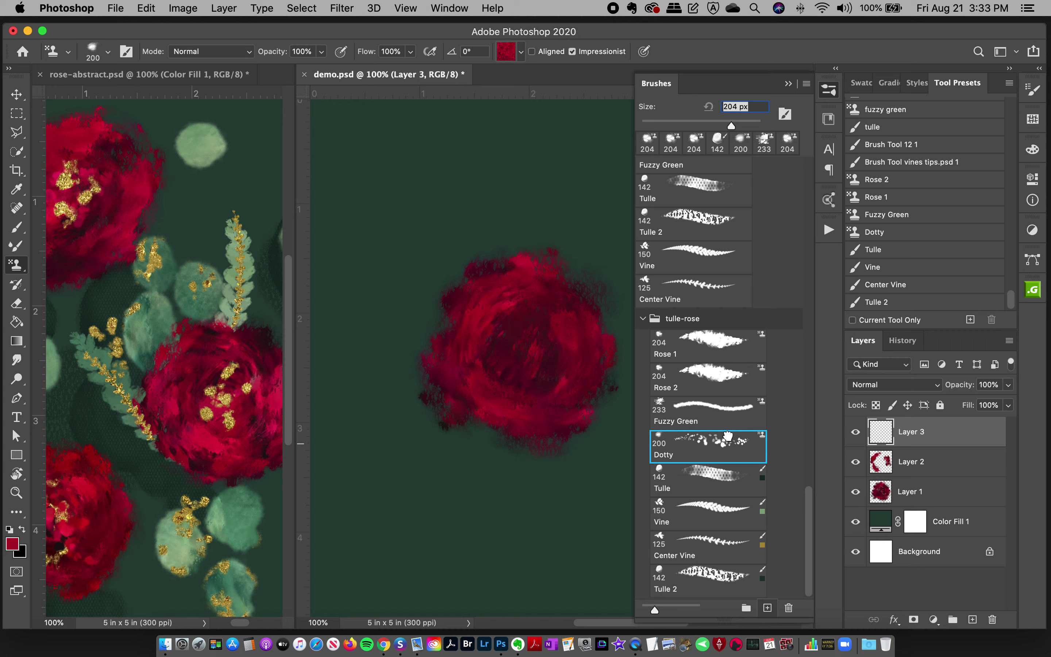
{"action": "left_click", "coordinate": [827, 94]}
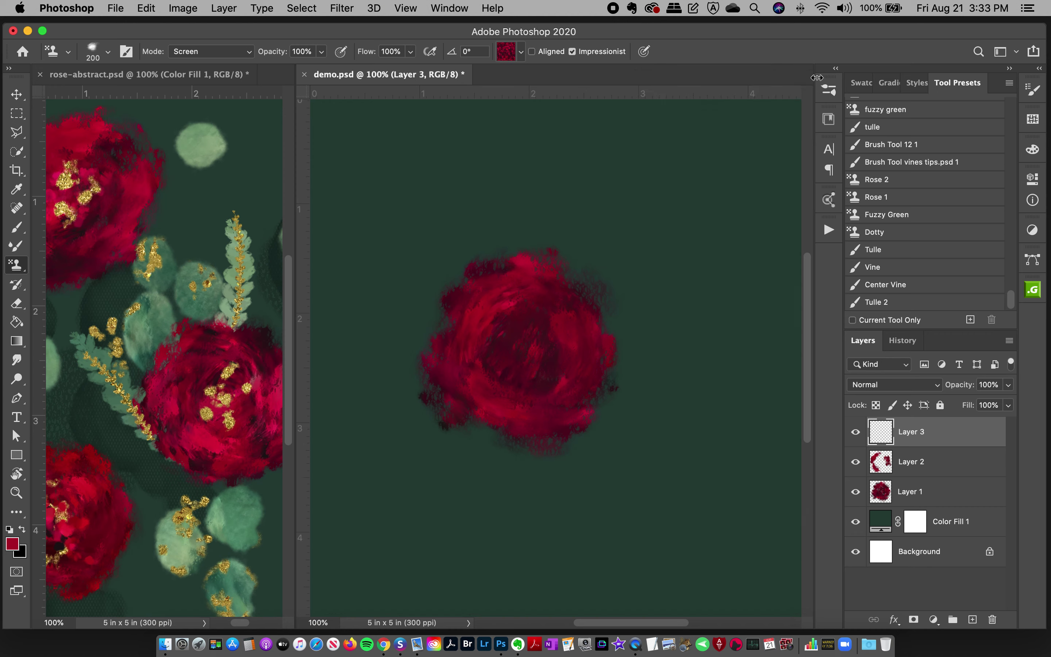
Step: Undo a trial dotted stroke beside the rose, choose the third Tulle Rose pattern, and dab dots over the rose's center on Layer 3
{"action": "mouse_move", "coordinate": [717, 224]}
{"action": "left_mouse_down"}
{"action": "mouse_move", "coordinate": [677, 378]}
{"action": "mouse_move", "coordinate": [704, 419]}
{"action": "mouse_move", "coordinate": [687, 450]}
{"action": "left_mouse_up"}
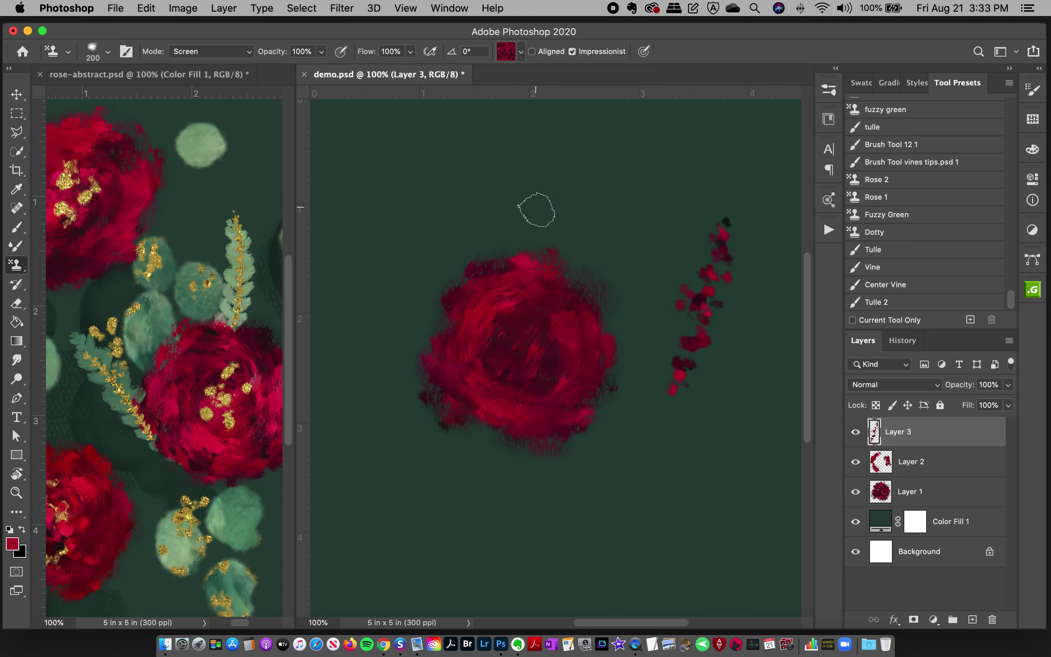
{"action": "key", "text": "super+z"}
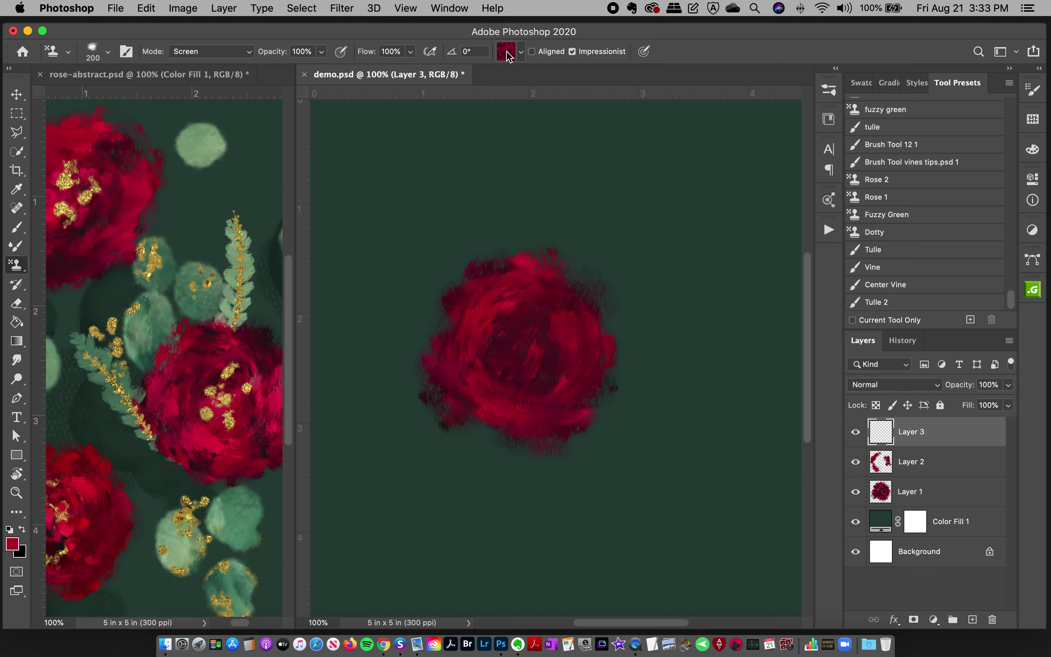
{"action": "left_click", "coordinate": [507, 52]}
{"action": "left_click", "coordinate": [428, 238]}
{"action": "mouse_move", "coordinate": [526, 323]}
{"action": "left_mouse_down"}
{"action": "mouse_move", "coordinate": [507, 356]}
{"action": "mouse_move", "coordinate": [569, 421]}
{"action": "mouse_move", "coordinate": [603, 432]}
{"action": "left_mouse_up"}
{"action": "mouse_move", "coordinate": [539, 335]}
{"action": "left_mouse_down"}
{"action": "mouse_move", "coordinate": [551, 366]}
{"action": "mouse_move", "coordinate": [534, 398]}
{"action": "mouse_move", "coordinate": [547, 431]}
{"action": "mouse_move", "coordinate": [538, 445]}
{"action": "mouse_move", "coordinate": [479, 411]}
{"action": "left_mouse_up"}
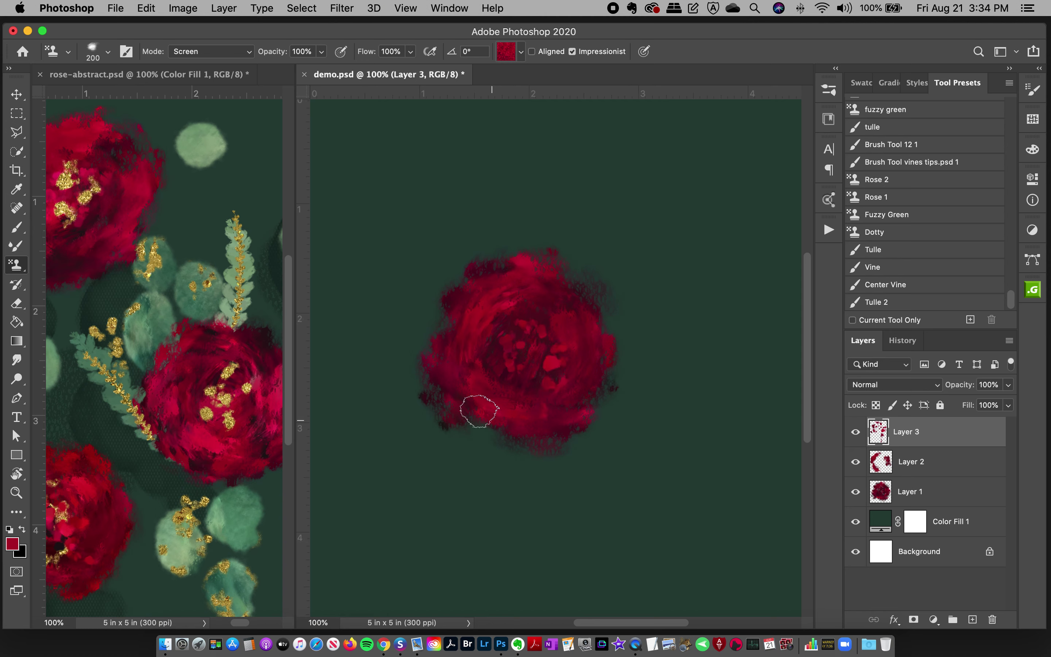
{"action": "left_click_drag", "start_coordinate": [553, 396], "coordinate": [505, 417]}
Step: Add a new layer above the dots and apply the gold pattern overlay style to it
{"action": "left_click", "coordinate": [974, 620]}
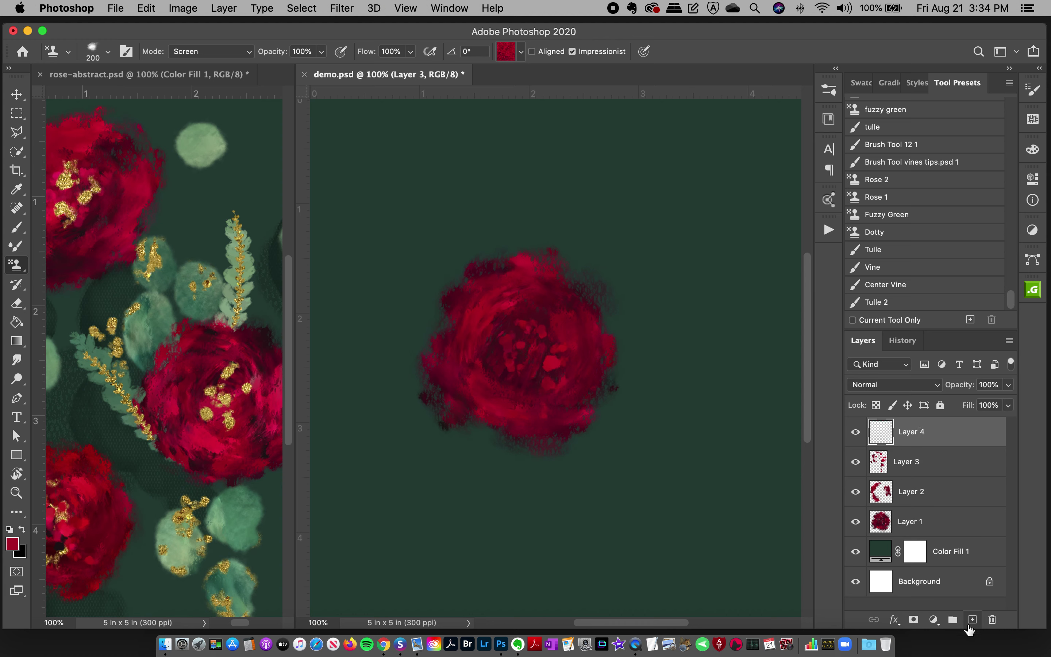
{"action": "left_click", "coordinate": [913, 83]}
{"action": "left_click", "coordinate": [856, 107]}
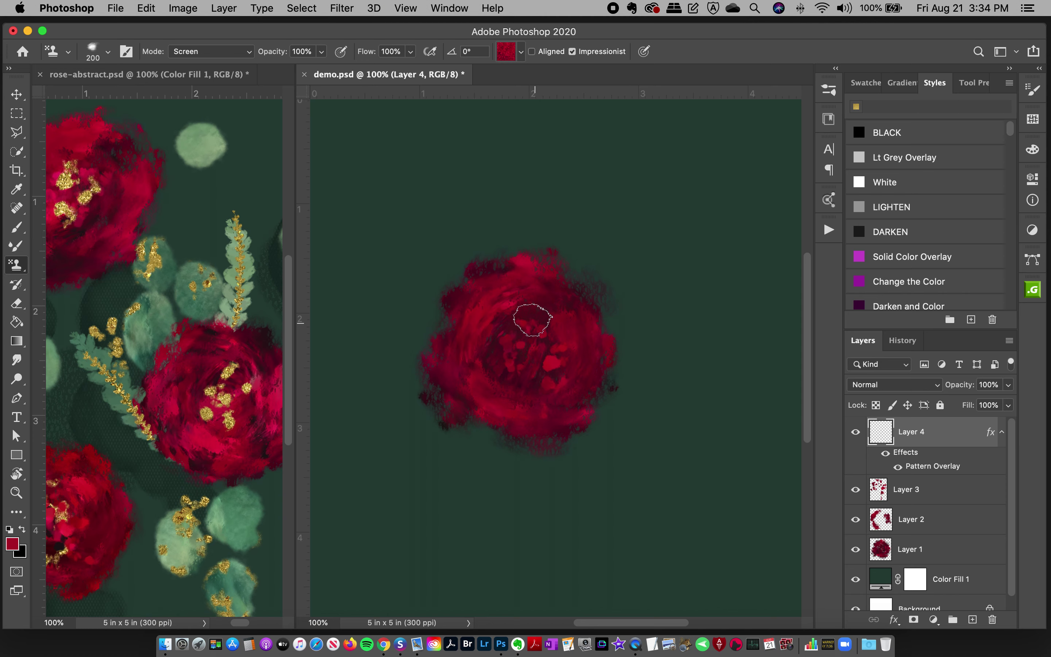
Step: Dab gold dots over the rose's center on Layer 4 and nudge the red dots on Layer 3 slightly
{"action": "mouse_move", "coordinate": [533, 322]}
{"action": "left_mouse_down"}
{"action": "mouse_move", "coordinate": [508, 423]}
{"action": "mouse_move", "coordinate": [504, 408]}
{"action": "mouse_move", "coordinate": [522, 443]}
{"action": "left_mouse_up"}
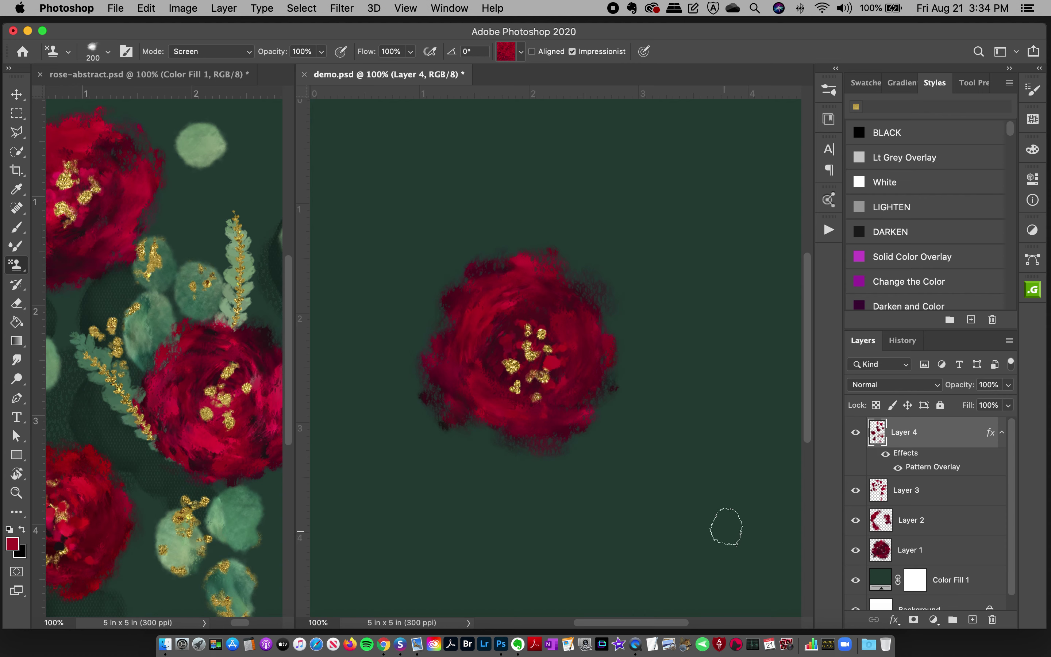
{"action": "left_click", "coordinate": [16, 94]}
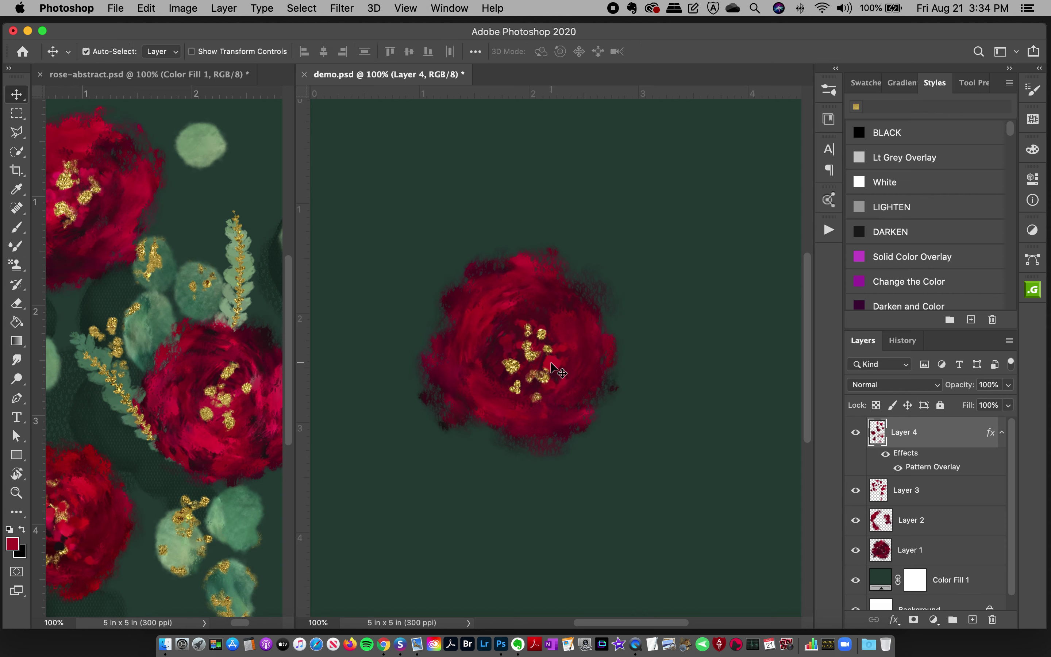
{"action": "mouse_move", "coordinate": [551, 364]}
{"action": "left_mouse_down"}
{"action": "mouse_move", "coordinate": [538, 362]}
{"action": "mouse_move", "coordinate": [550, 366]}
{"action": "left_mouse_up"}
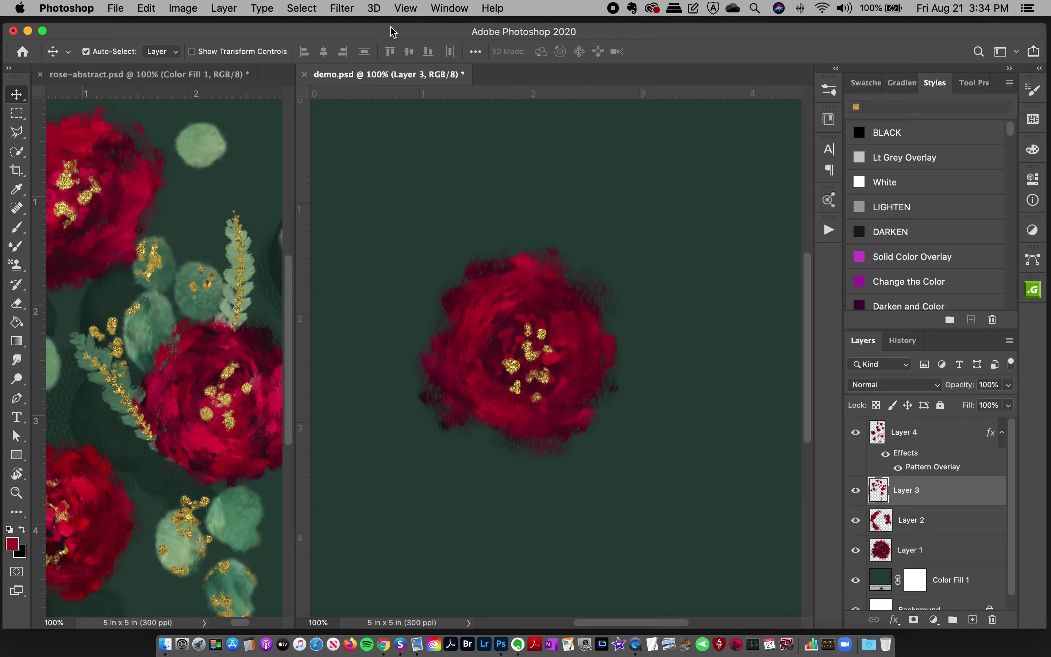
Step: Hide the rulers in demo.psd and turn off snapping
{"action": "left_click", "coordinate": [343, 10]}
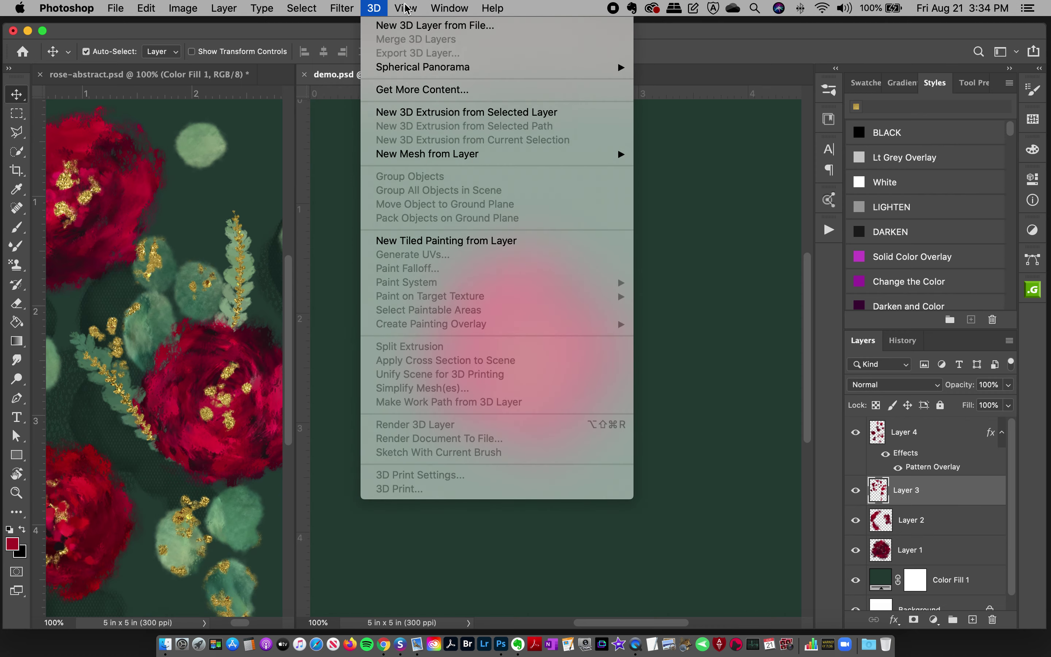
{"action": "mouse_move", "coordinate": [403, 8]}
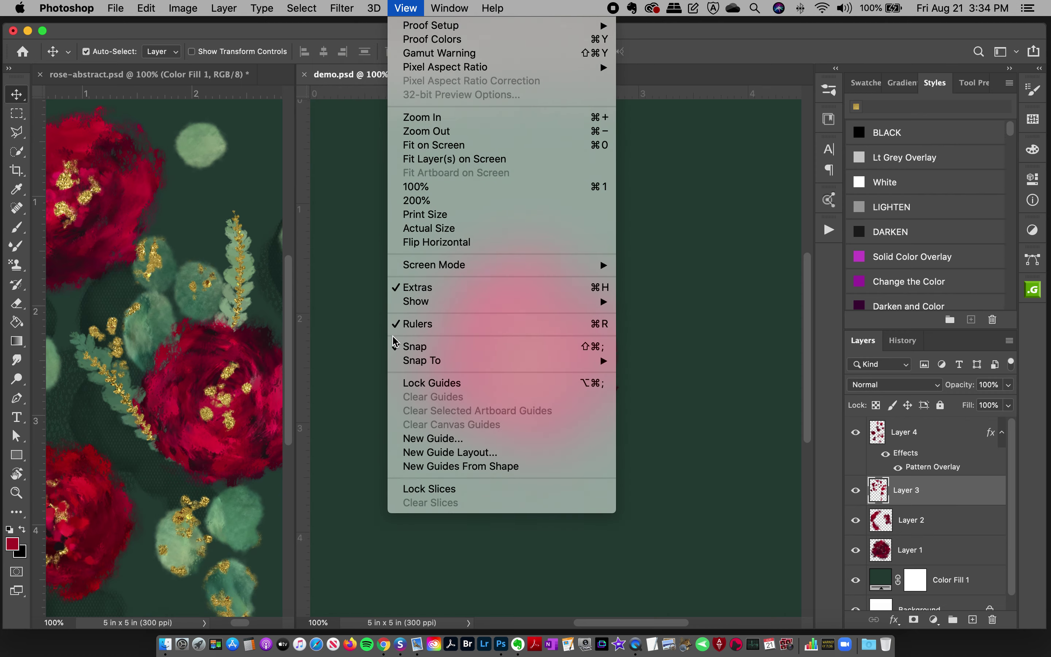
{"action": "left_click", "coordinate": [417, 324]}
{"action": "left_click", "coordinate": [405, 8]}
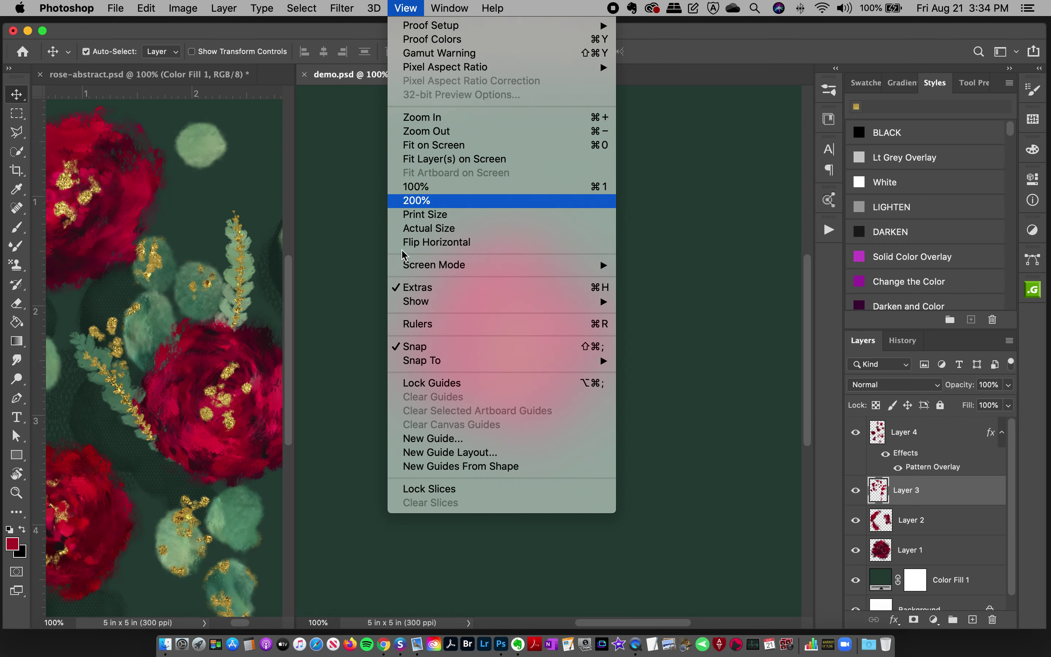
{"action": "left_click", "coordinate": [402, 346]}
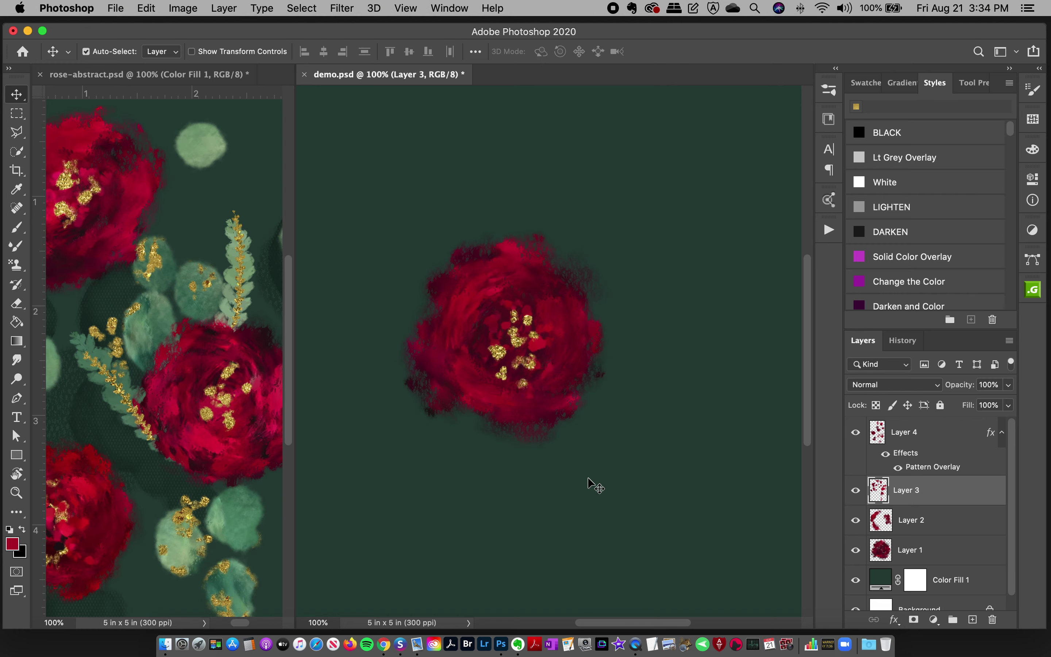
Step: Add a new layer directly above Color Fill 1 in demo.psd, beneath the rose layers
{"action": "mouse_move", "coordinate": [241, 627]}
{"action": "left_mouse_down"}
{"action": "mouse_move", "coordinate": [260, 629]}
{"action": "mouse_move", "coordinate": [241, 630]}
{"action": "left_mouse_up"}
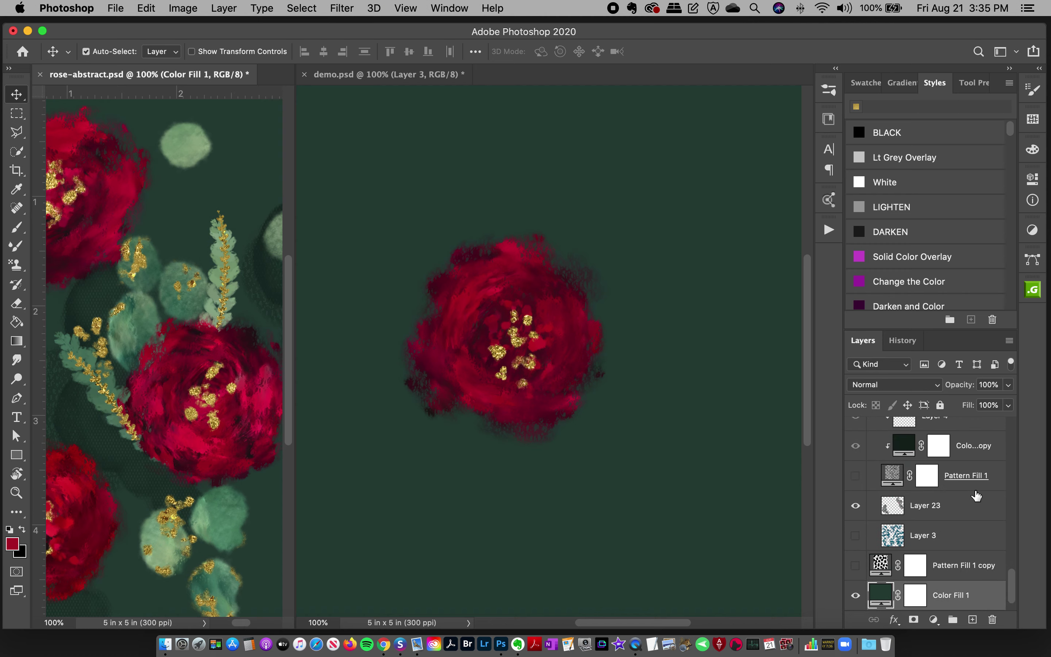
{"action": "left_click", "coordinate": [421, 81]}
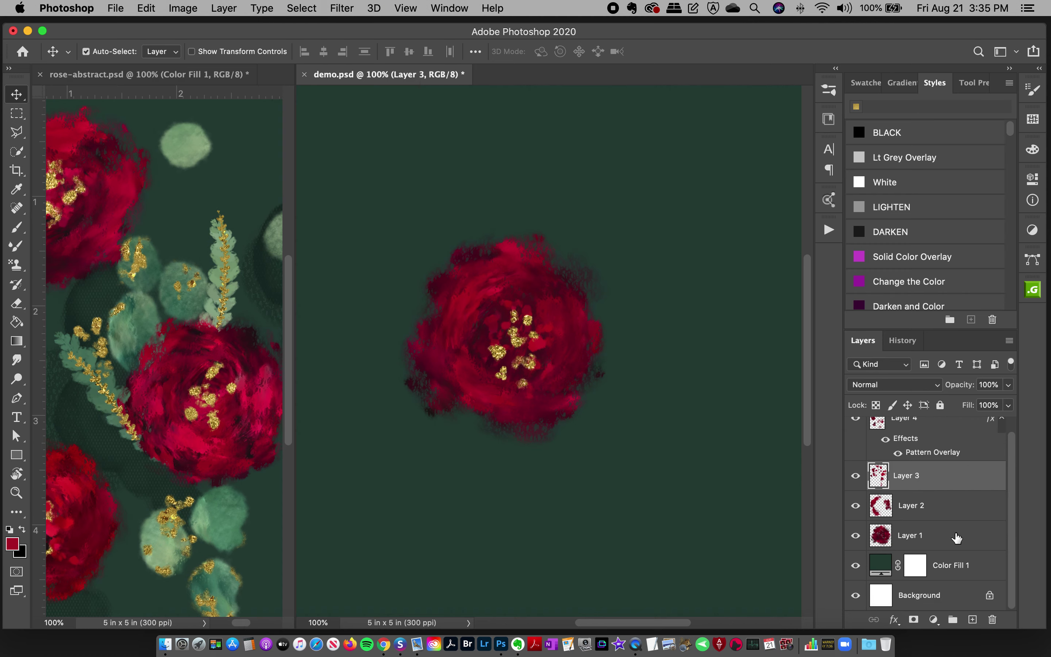
{"action": "left_click", "coordinate": [962, 566]}
{"action": "left_click", "coordinate": [971, 620]}
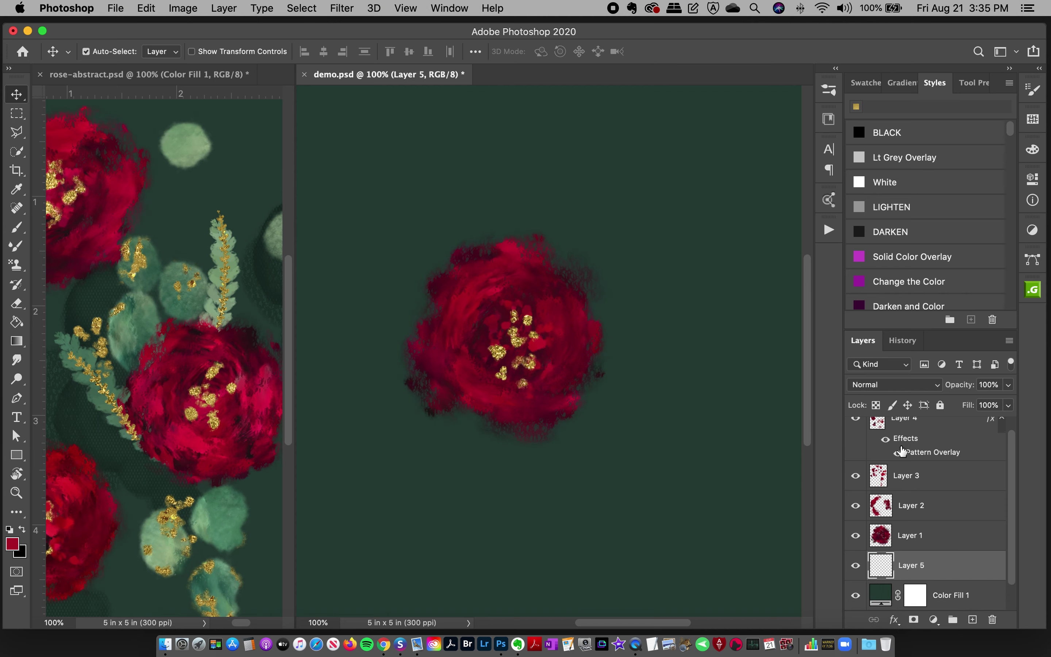
Step: Set up the Pattern Stamp tool with the first green Tulle Rose pattern and the Fuzzy Green brush from the tulle-rose group
{"action": "left_click", "coordinate": [19, 273]}
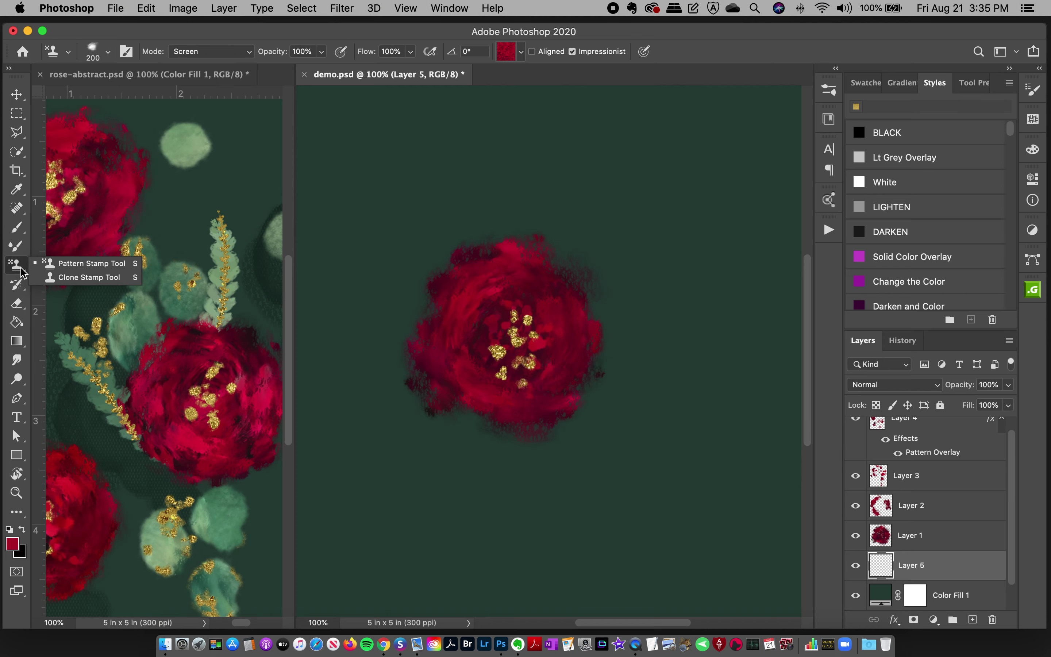
{"action": "left_click", "coordinate": [66, 262]}
{"action": "left_click", "coordinate": [505, 51]}
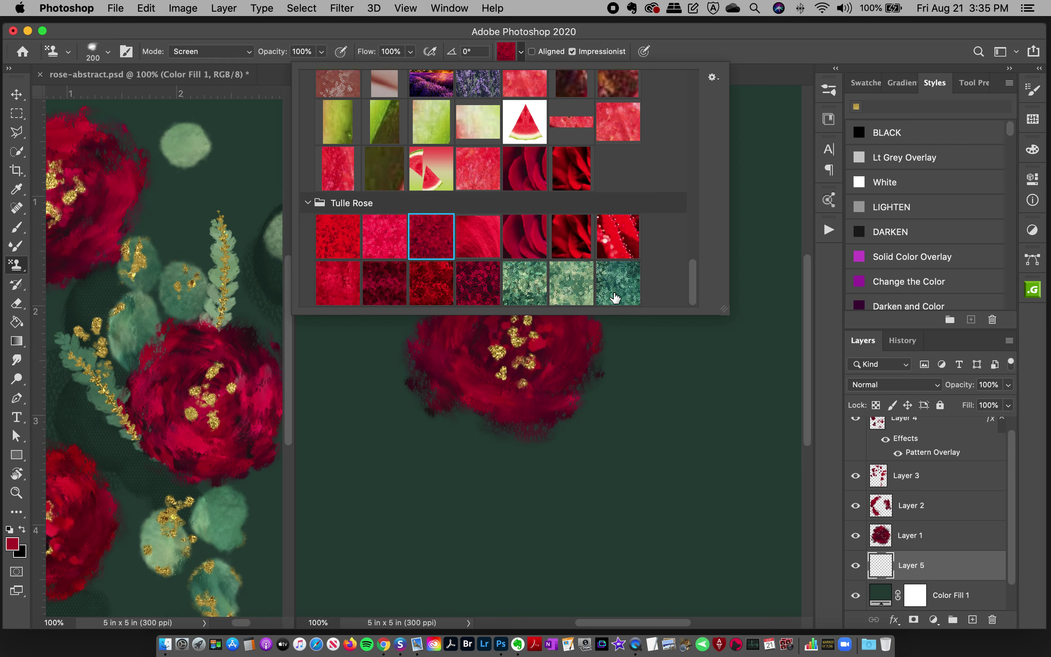
{"action": "left_click", "coordinate": [530, 285]}
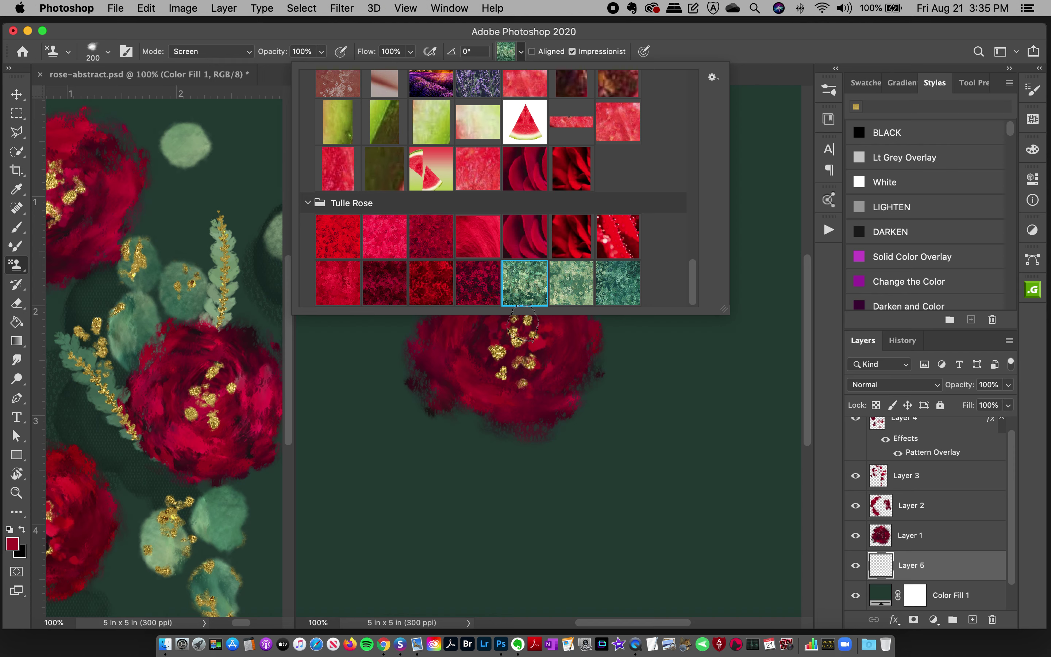
{"action": "left_click", "coordinate": [733, 46]}
{"action": "left_click", "coordinate": [828, 92]}
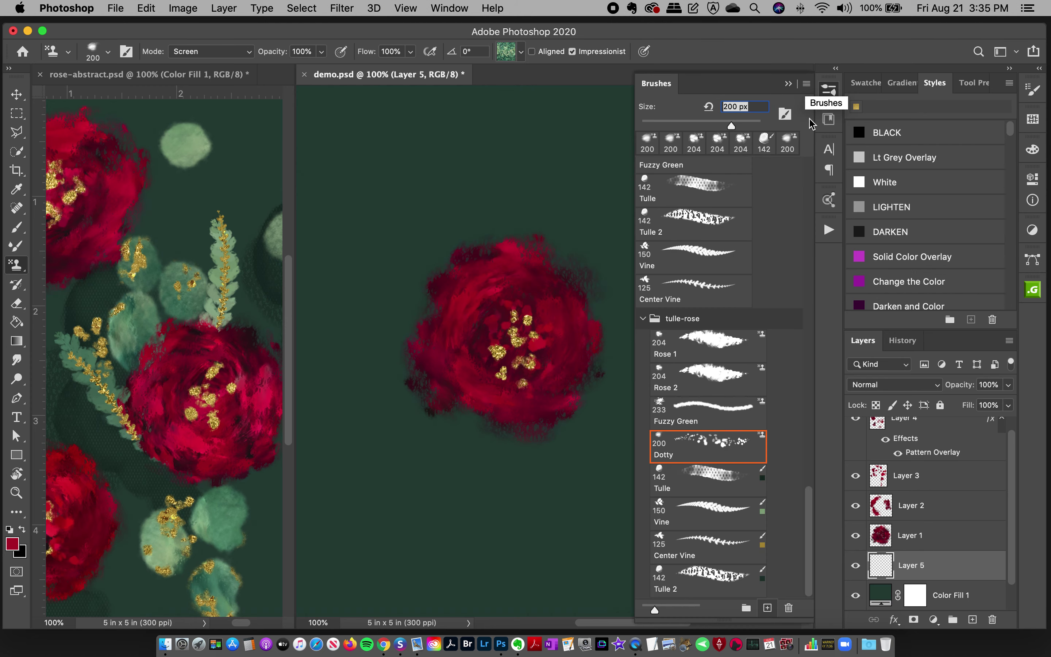
{"action": "left_click", "coordinate": [686, 420]}
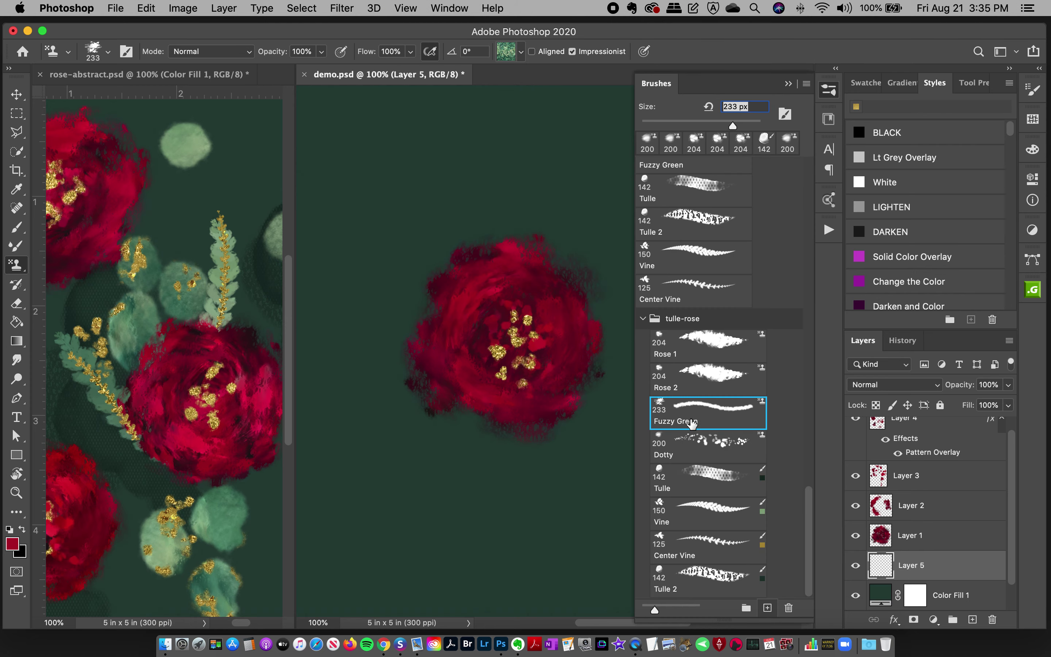
{"action": "left_click", "coordinate": [829, 92]}
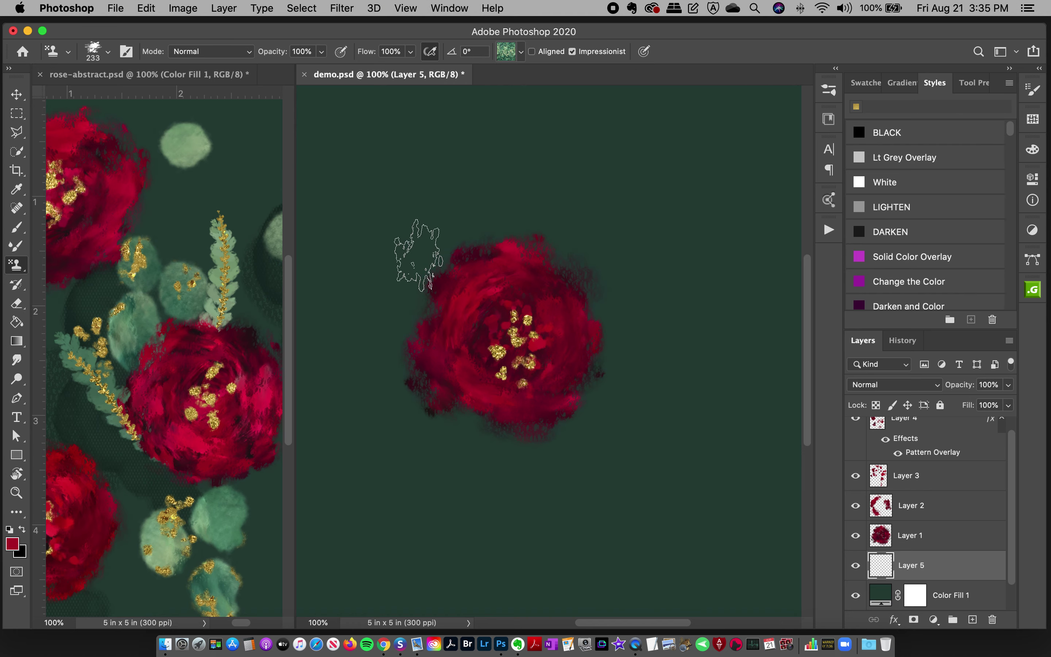
Step: Try painting three rounded green leaves beside the rose's upper-left edge on Layer 5
{"action": "mouse_move", "coordinate": [417, 258]}
{"action": "left_mouse_down"}
{"action": "mouse_move", "coordinate": [415, 284]}
{"action": "mouse_move", "coordinate": [431, 265]}
{"action": "mouse_move", "coordinate": [398, 256]}
{"action": "left_mouse_up"}
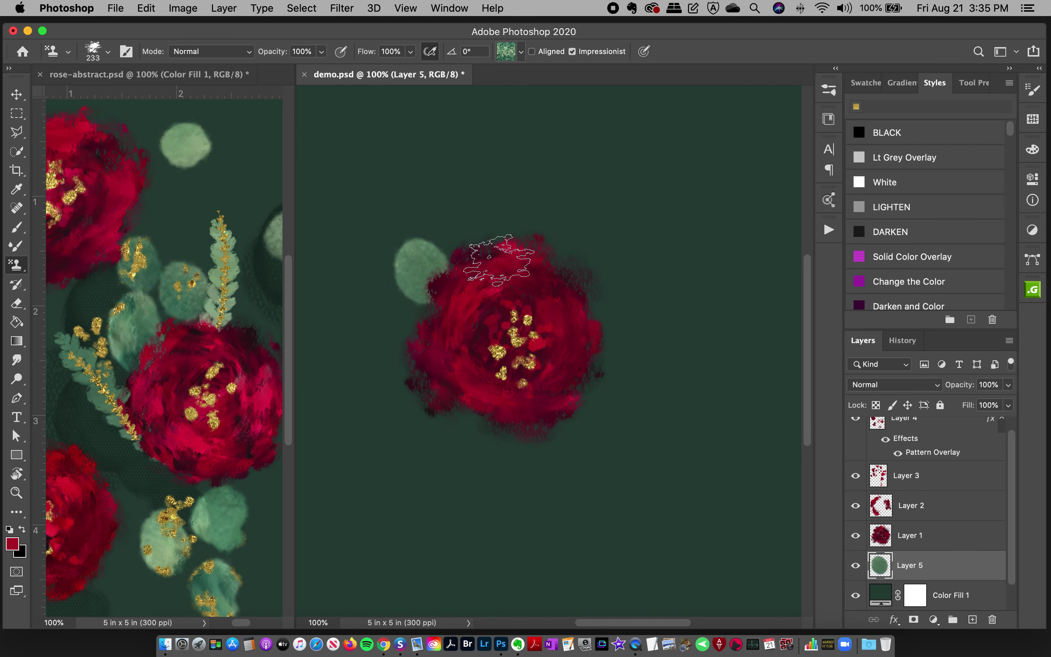
{"action": "left_click_drag", "start_coordinate": [468, 213], "coordinate": [463, 213]}
{"action": "left_click_drag", "start_coordinate": [400, 198], "coordinate": [408, 186]}
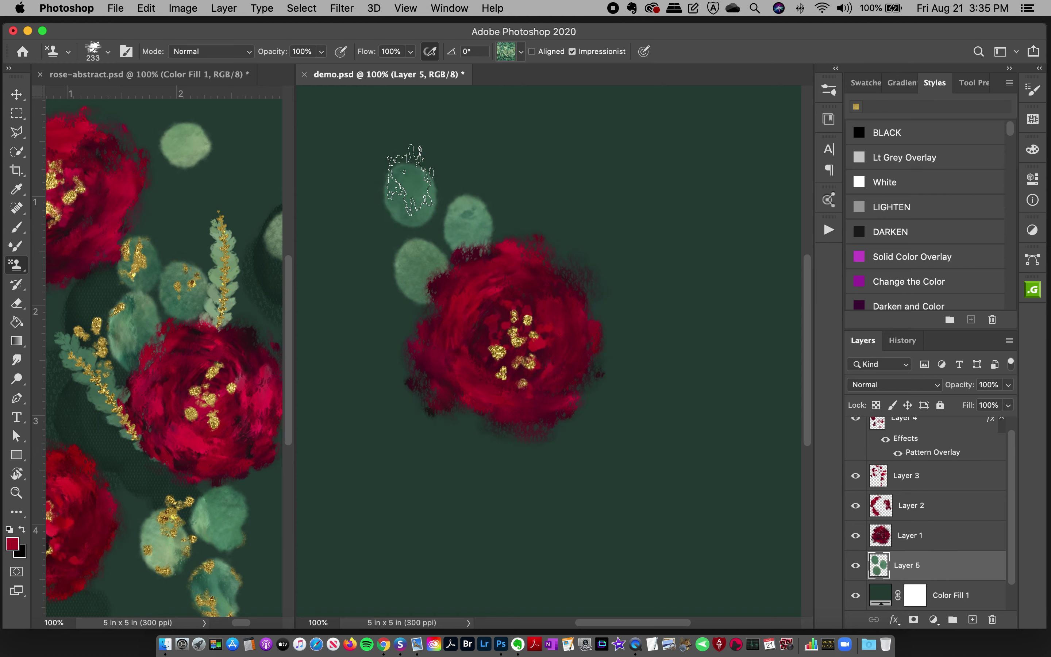
Step: Replace the trial leaves with a single teal leaf at the rose's upper-left edge, using the last Tulle Rose pattern and a 200 px brush
{"action": "left_click", "coordinate": [512, 50]}
{"action": "left_click", "coordinate": [617, 282]}
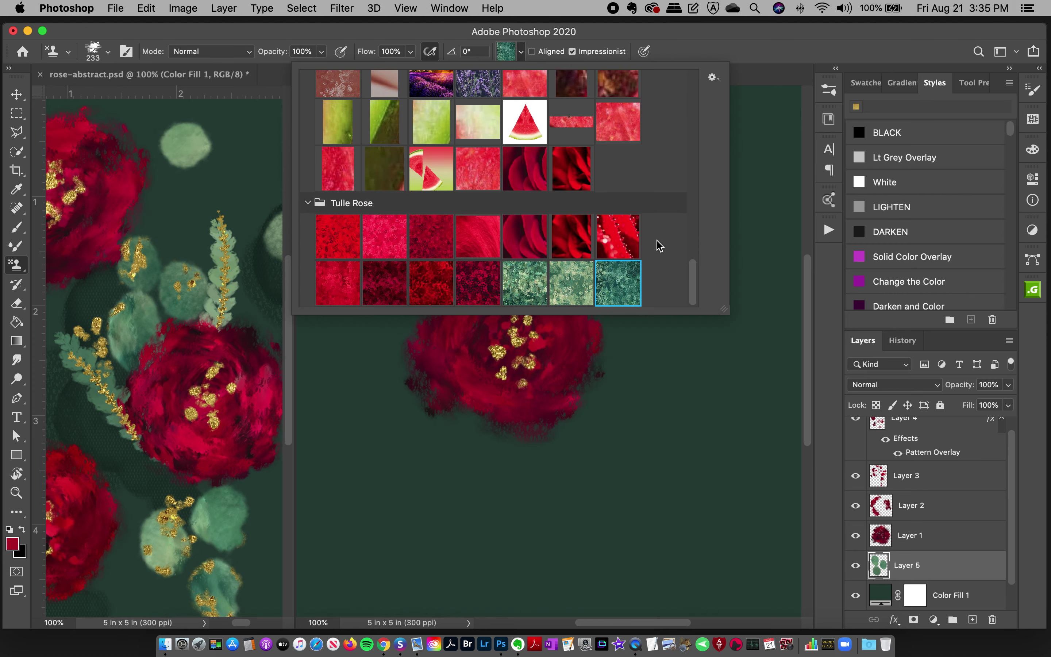
{"action": "left_click", "coordinate": [685, 40]}
{"action": "key", "text": "super+d"}
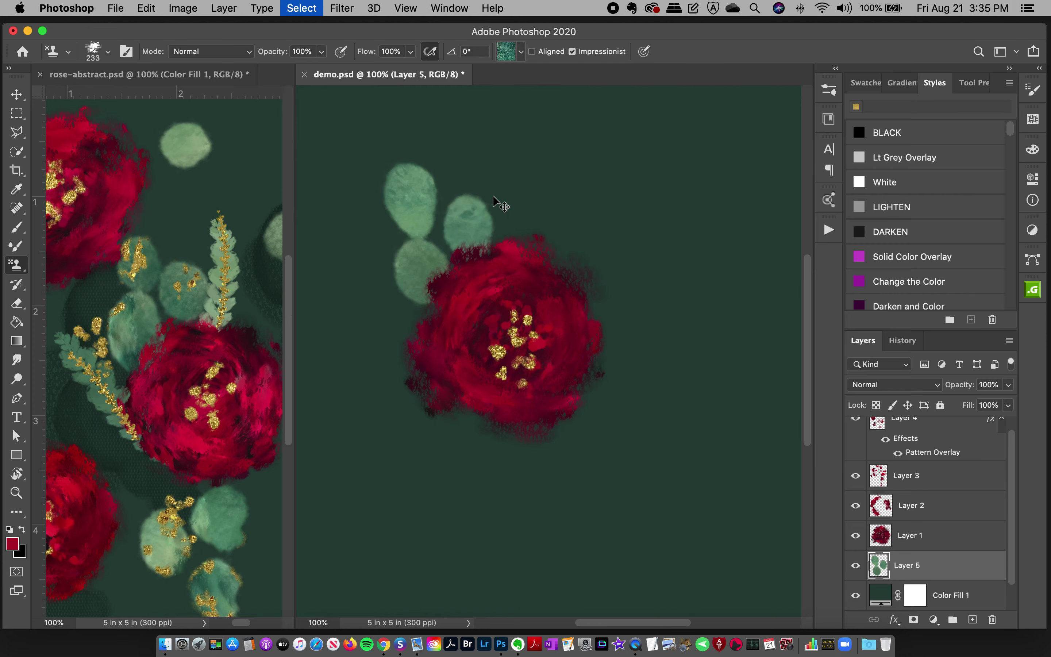
{"action": "key", "text": "Delete"}
{"action": "key", "text": "bracketleft"}
{"action": "mouse_move", "coordinate": [440, 254]}
{"action": "left_mouse_down"}
{"action": "mouse_move", "coordinate": [410, 256]}
{"action": "mouse_move", "coordinate": [421, 257]}
{"action": "left_mouse_up"}
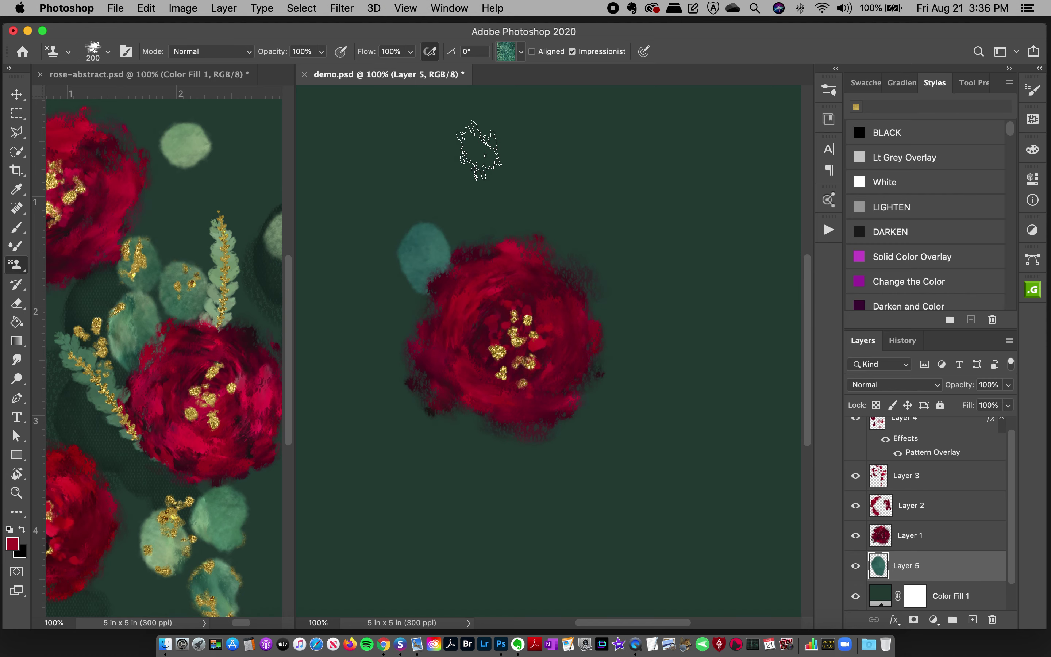
Step: Choose the first green Tulle Rose pattern, paint over the teal leaf, and add leaves at the rose's upper left and lower right
{"action": "left_click", "coordinate": [505, 51]}
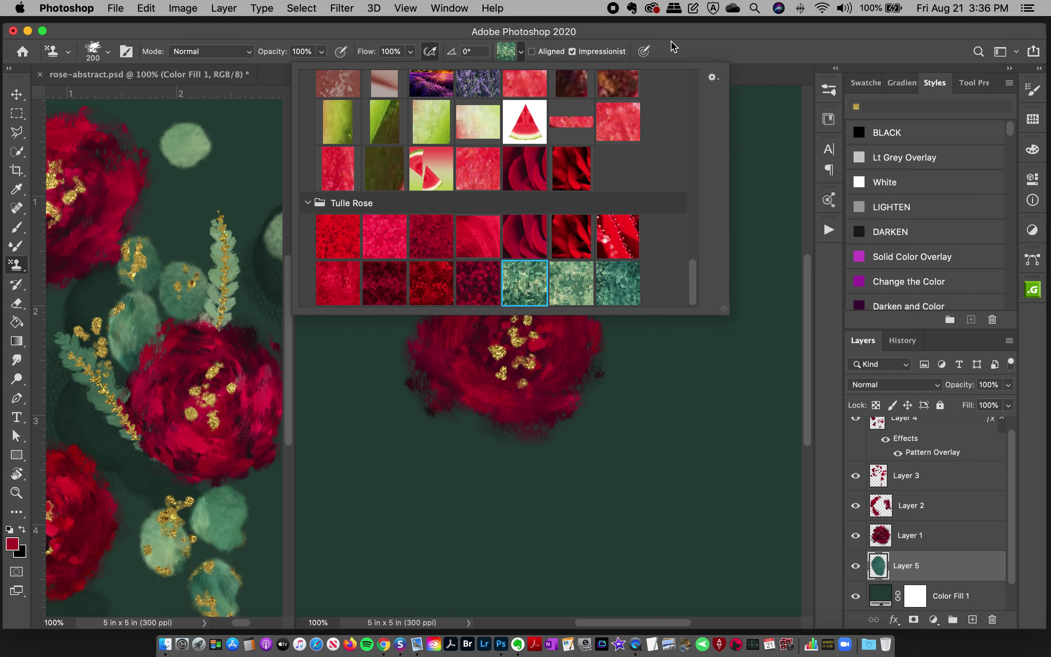
{"action": "left_click", "coordinate": [673, 46]}
{"action": "left_click_drag", "start_coordinate": [469, 211], "coordinate": [475, 228]}
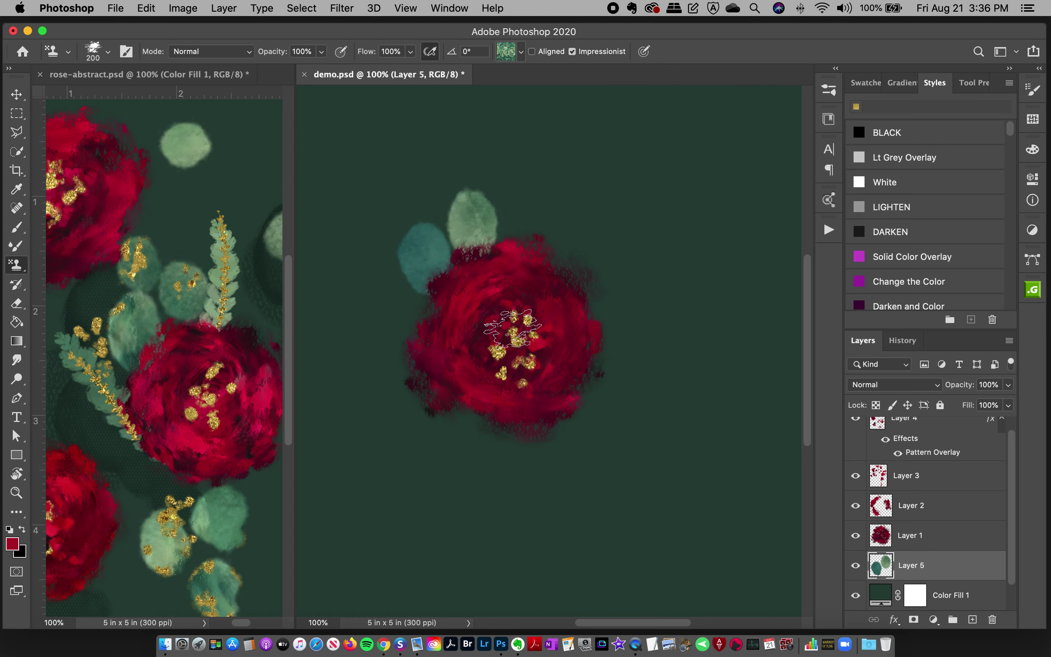
{"action": "left_click_drag", "start_coordinate": [418, 172], "coordinate": [427, 178]}
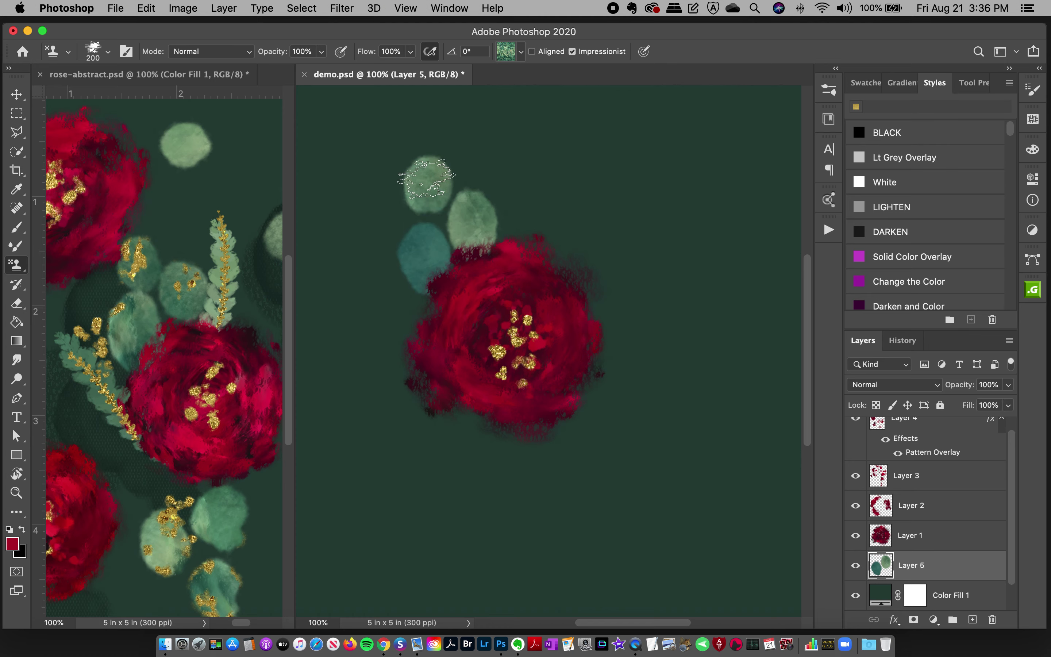
{"action": "mouse_move", "coordinate": [430, 271]}
{"action": "left_mouse_down"}
{"action": "mouse_move", "coordinate": [415, 287]}
{"action": "mouse_move", "coordinate": [442, 278]}
{"action": "mouse_move", "coordinate": [427, 251]}
{"action": "left_mouse_up"}
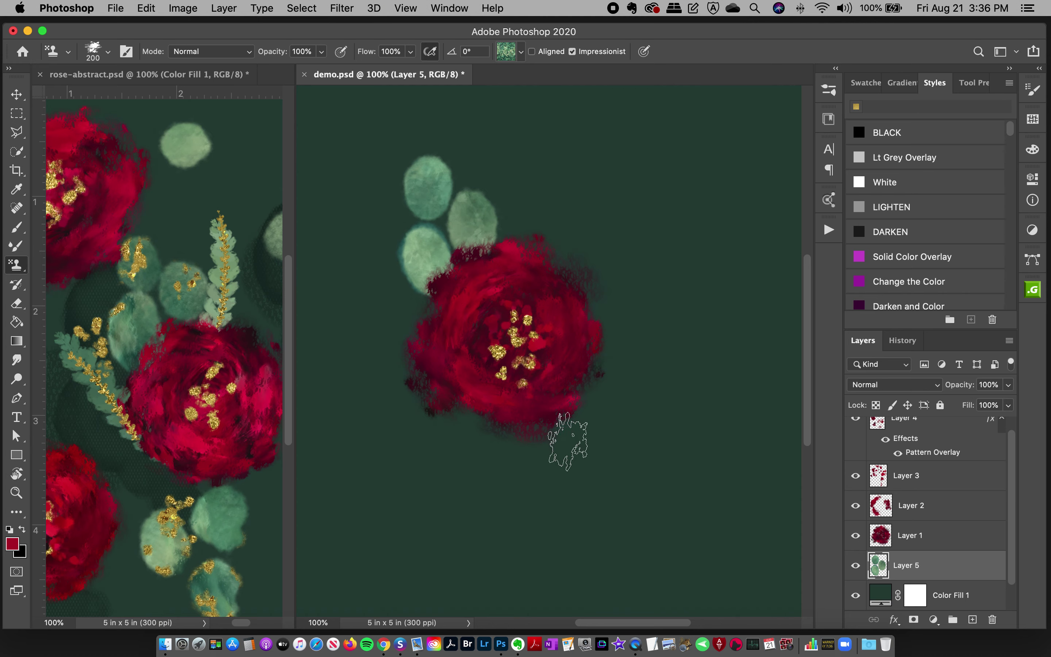
{"action": "mouse_move", "coordinate": [549, 454]}
{"action": "left_mouse_down"}
{"action": "mouse_move", "coordinate": [546, 462]}
{"action": "mouse_move", "coordinate": [592, 435]}
{"action": "left_mouse_up"}
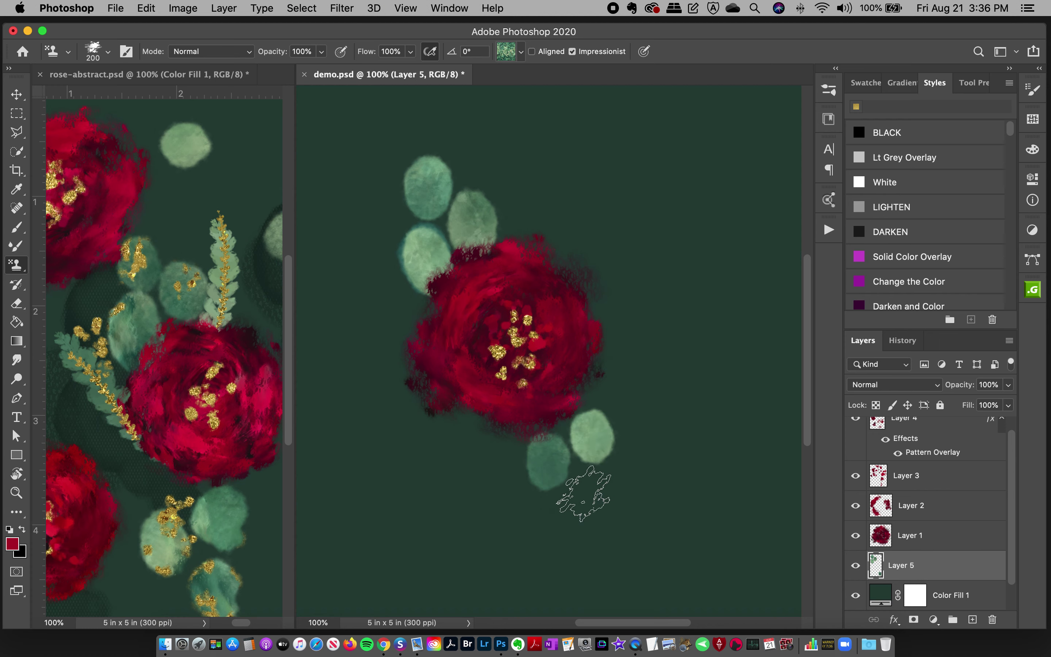
{"action": "mouse_move", "coordinate": [583, 493]}
{"action": "left_mouse_down"}
{"action": "mouse_move", "coordinate": [592, 488]}
{"action": "mouse_move", "coordinate": [574, 520]}
{"action": "mouse_move", "coordinate": [588, 495]}
{"action": "left_mouse_up"}
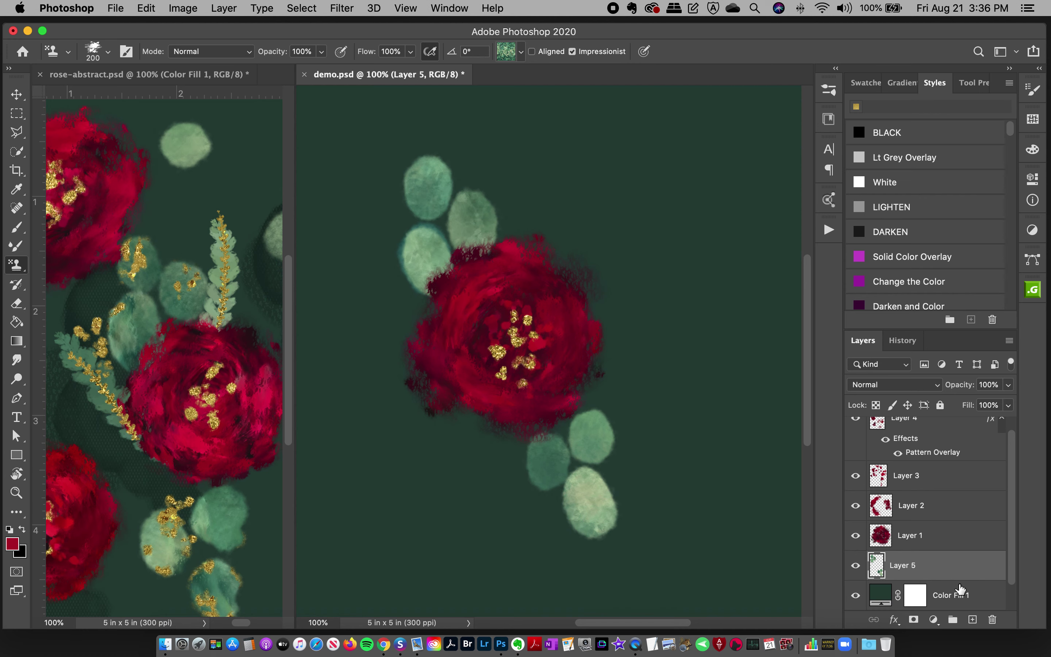
Step: Add a new layer above the leaves and choose the Vine brush from the tulle-rose group
{"action": "left_click", "coordinate": [973, 619]}
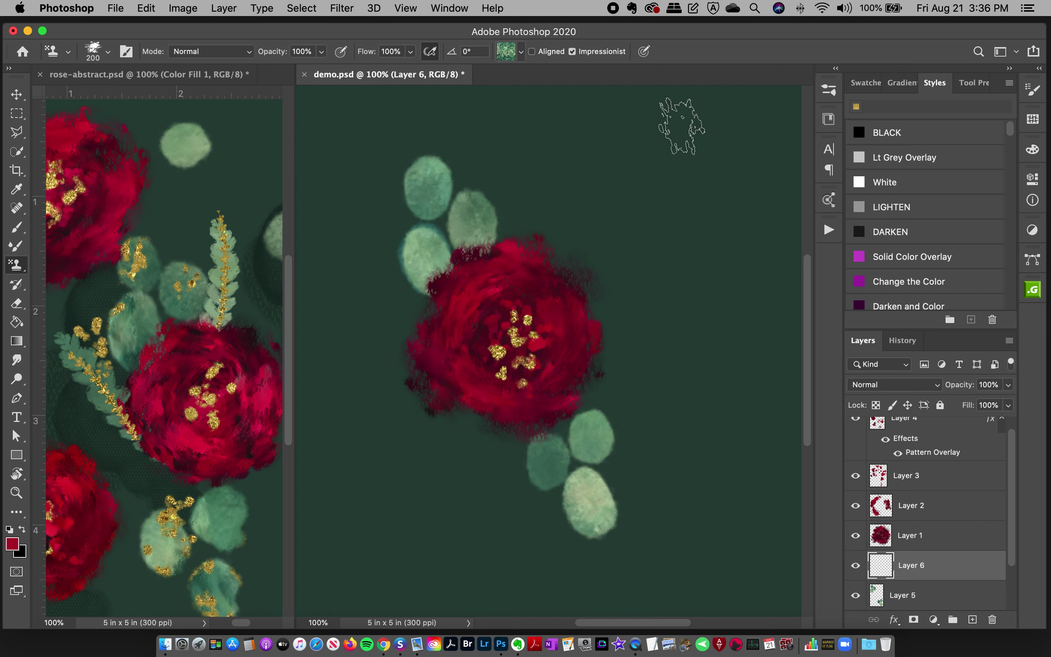
{"action": "left_click", "coordinate": [828, 119]}
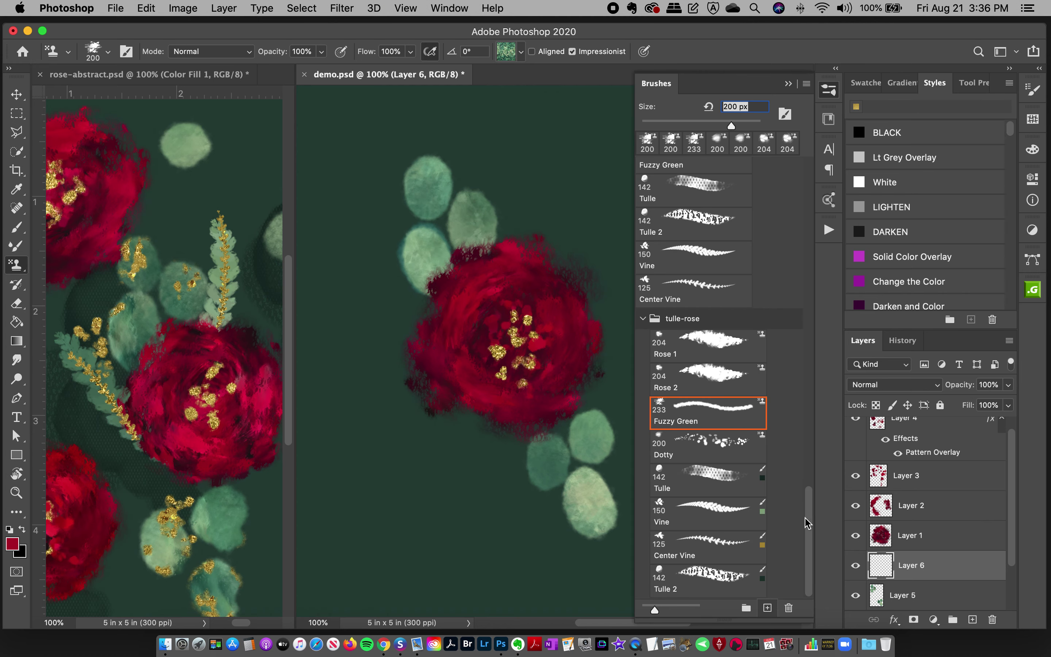
{"action": "left_click", "coordinate": [711, 514]}
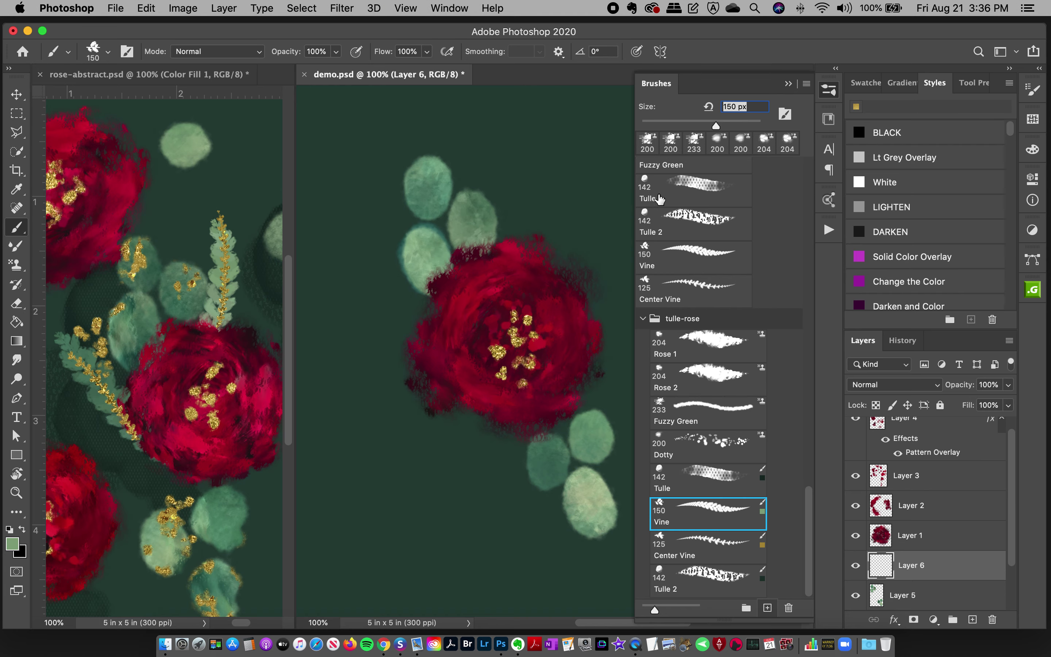
{"action": "left_click", "coordinate": [828, 89]}
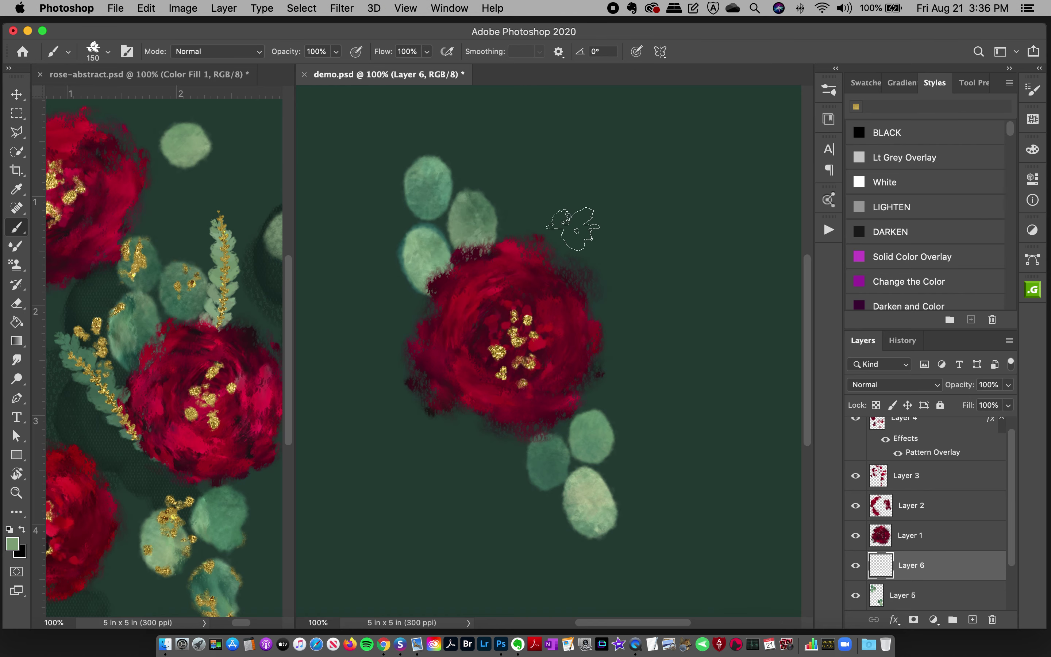
Step: Undo two trial vines and paint a curved green vine rising from the rose's upper-right edge on Layer 6
{"action": "left_click_drag", "start_coordinate": [560, 261], "coordinate": [587, 157]}
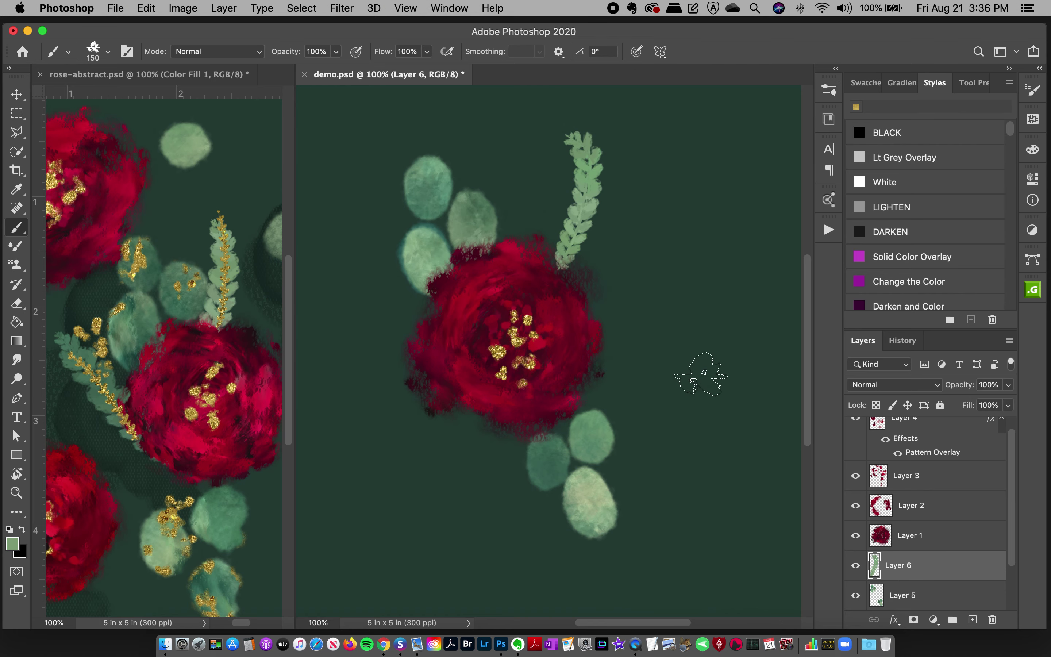
{"action": "key", "text": "super+z"}
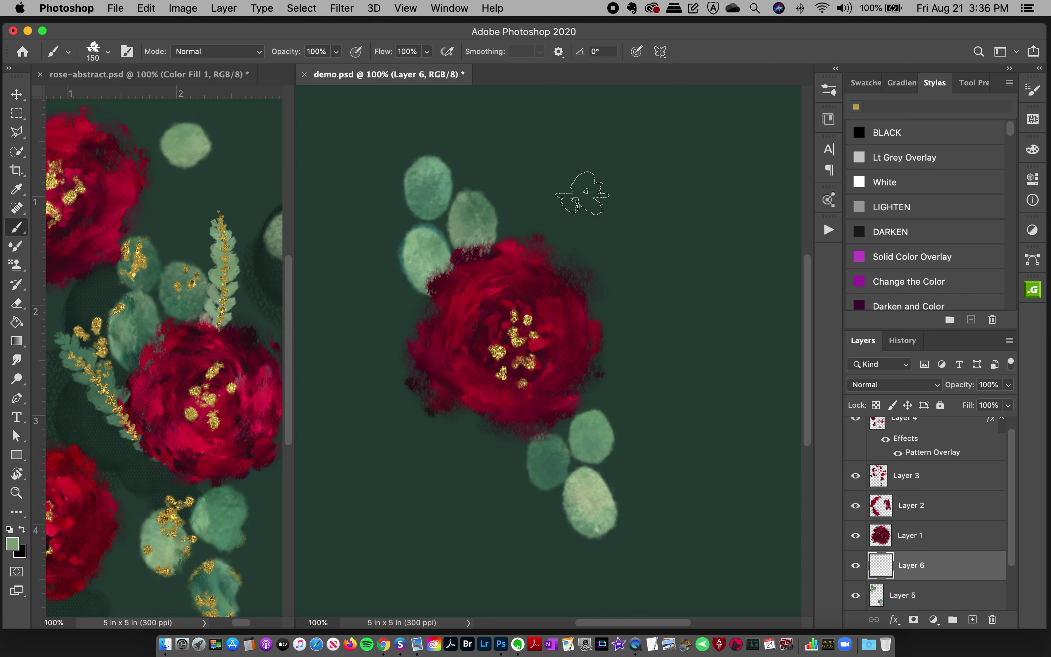
{"action": "left_click_drag", "start_coordinate": [545, 246], "coordinate": [601, 128]}
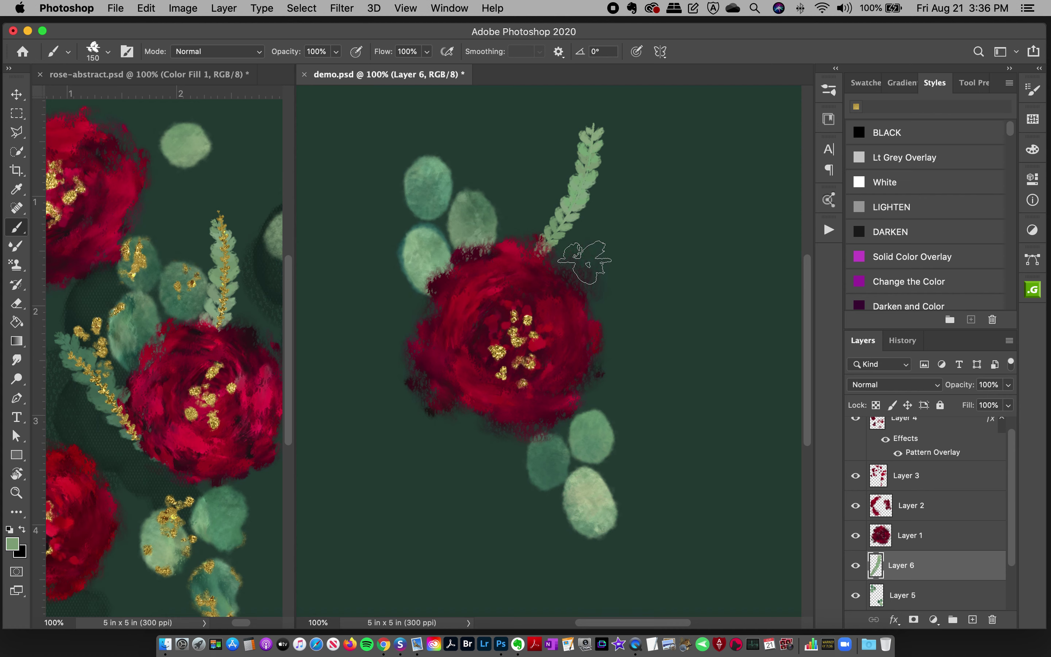
{"action": "key", "text": "super+z"}
{"action": "left_click_drag", "start_coordinate": [571, 282], "coordinate": [617, 139]}
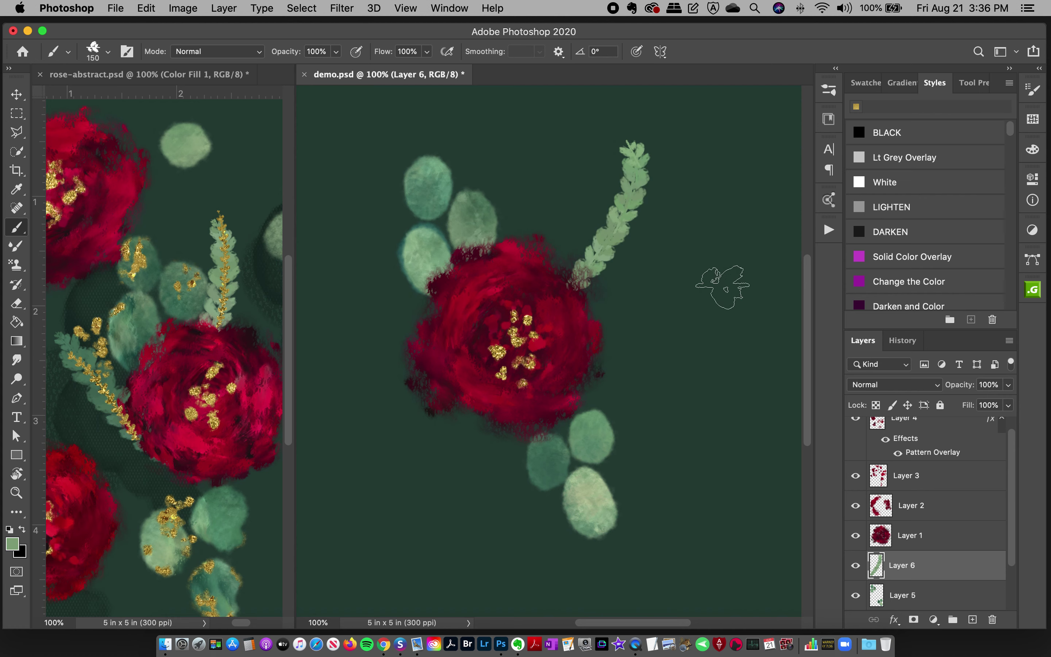
Step: Undo the curved vine and paint an upright light green vine rising from the rose's upper edge on Layer 6
{"action": "key", "text": "super+z"}
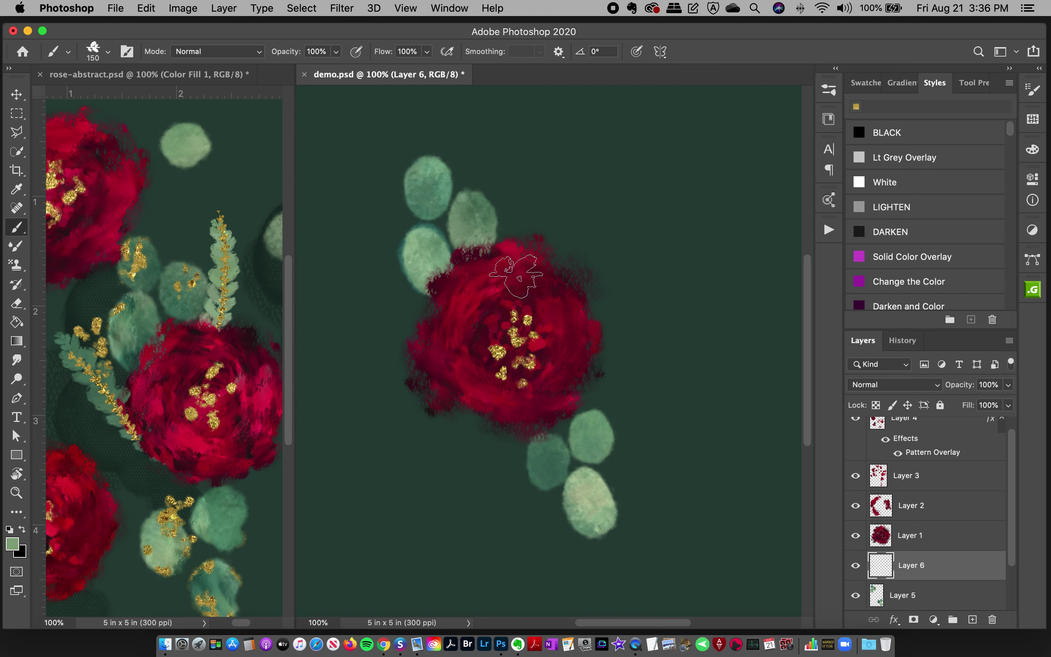
{"action": "left_click_drag", "start_coordinate": [518, 262], "coordinate": [480, 119]}
{"action": "key", "text": "super+z"}
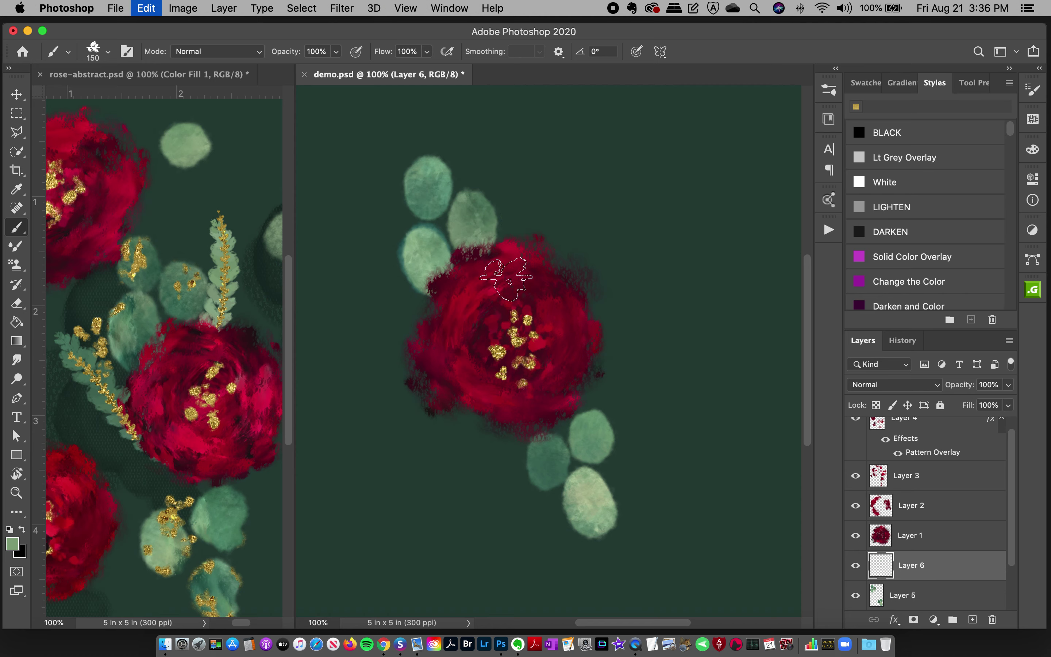
{"action": "key", "text": "super+shift+z"}
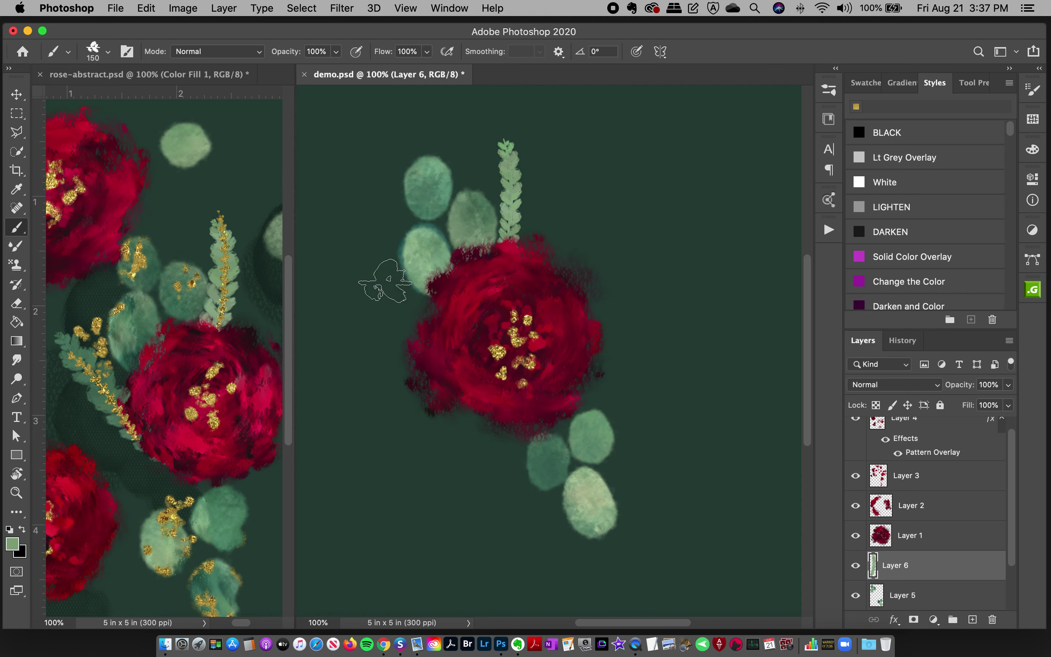
Step: Sample teal from the uppermost leaf and paint a second vine beside the upright one and a short vine at the rose's left edge
{"action": "left_click", "coordinate": [425, 190], "text": "alt"}
{"action": "left_click", "coordinate": [541, 208]}
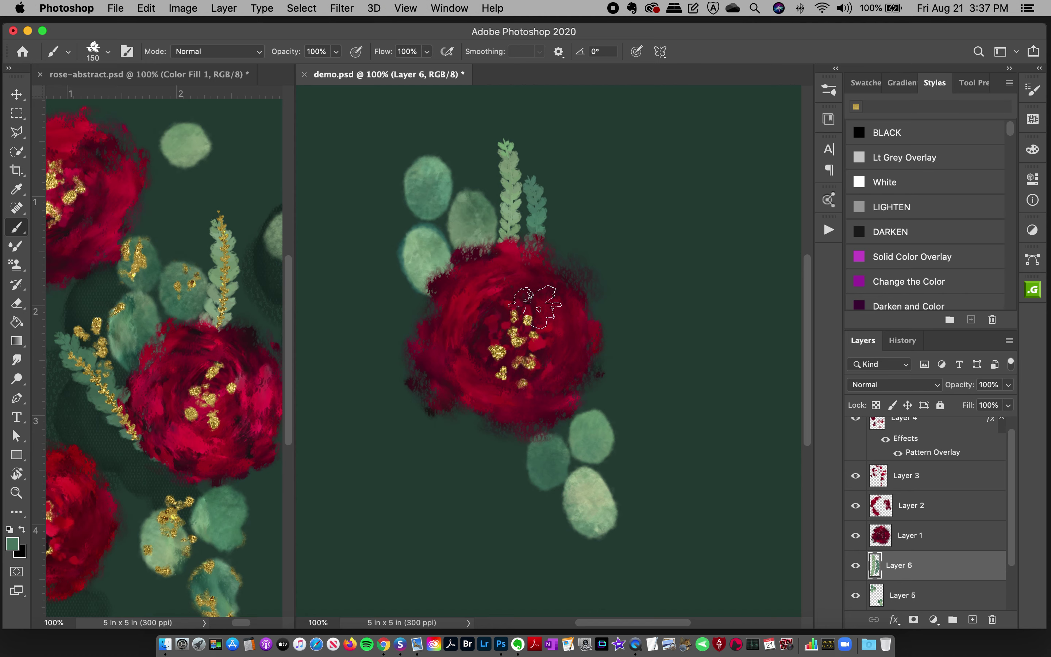
{"action": "key", "text": "super+z"}
{"action": "left_click", "coordinate": [538, 204]}
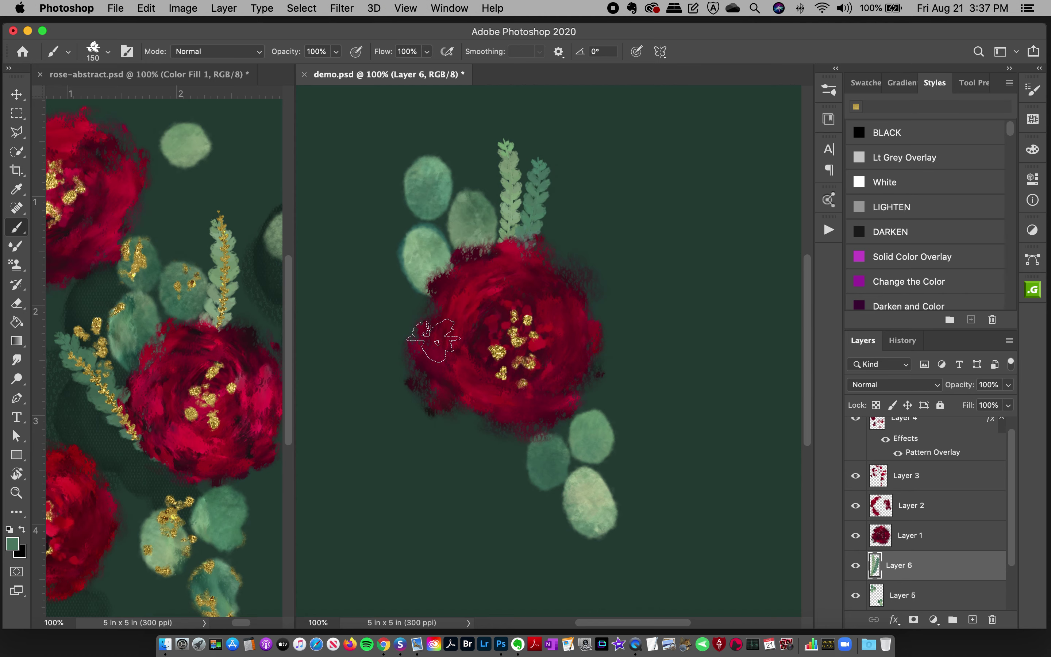
{"action": "left_click", "coordinate": [388, 343]}
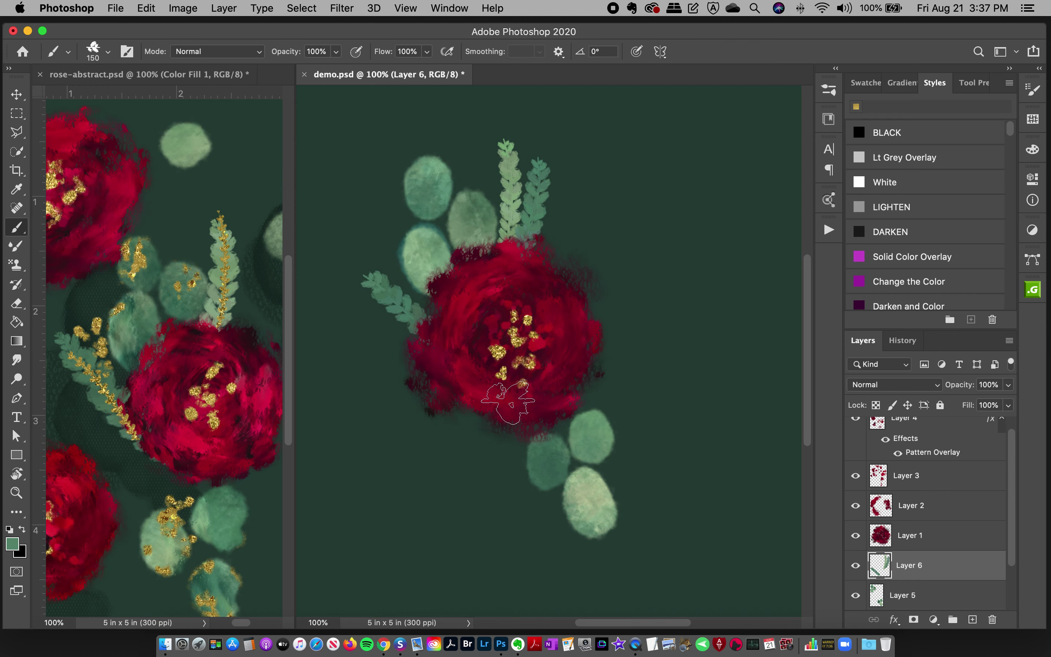
{"action": "left_click", "coordinate": [512, 469]}
{"action": "key", "text": "ctrl+z"}
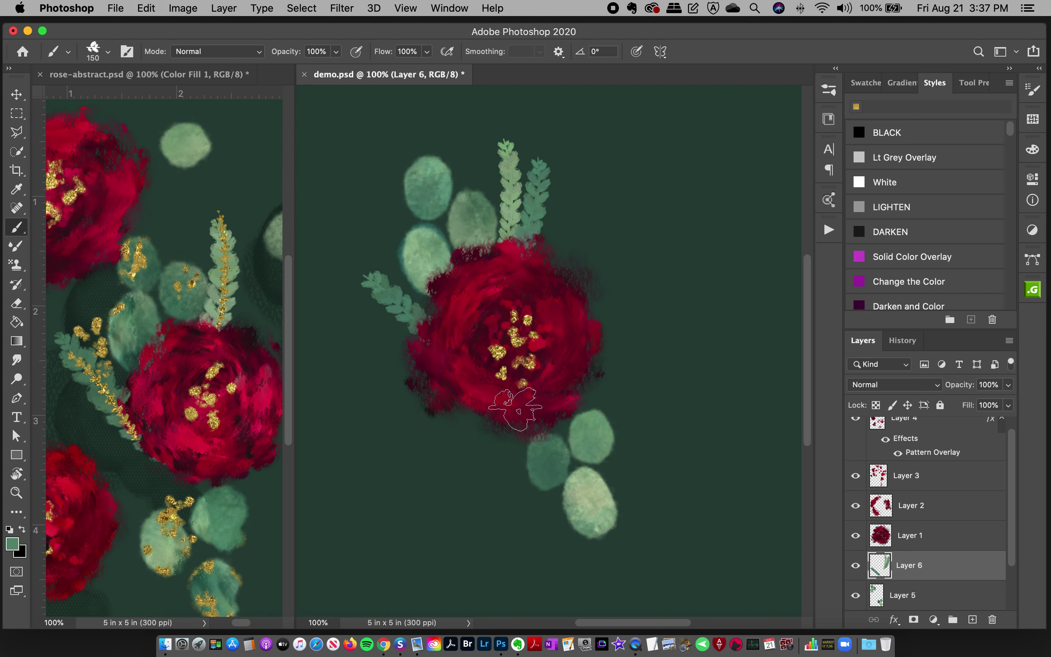
{"action": "left_click_drag", "start_coordinate": [516, 398], "coordinate": [556, 551]}
{"action": "key", "text": "ctrl+z"}
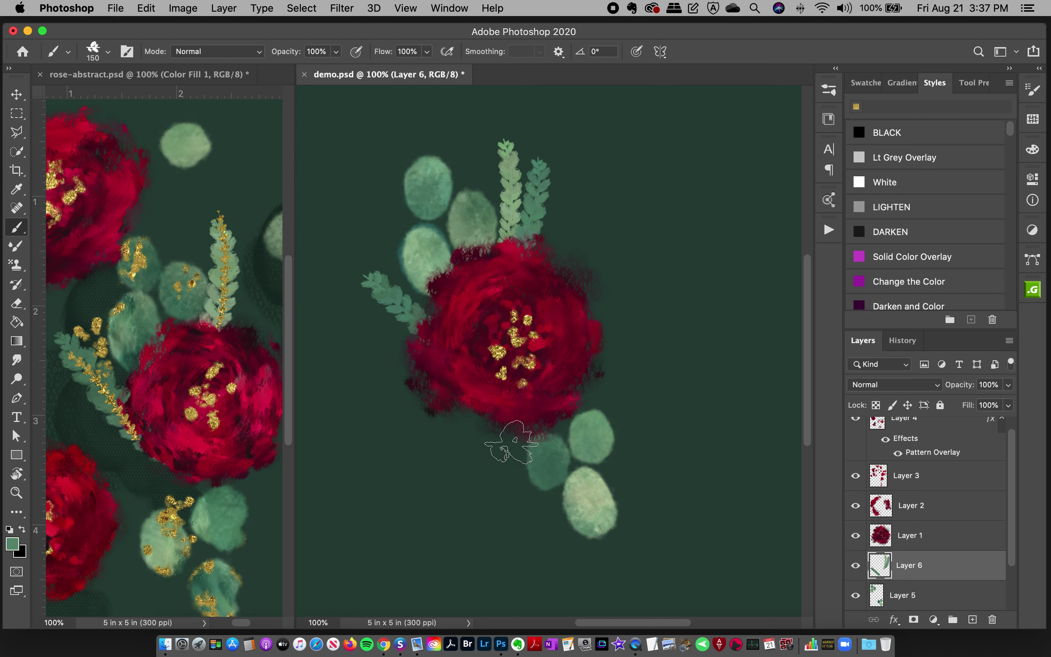
{"action": "mouse_move", "coordinate": [507, 429]}
{"action": "left_mouse_down"}
{"action": "mouse_move", "coordinate": [504, 512]}
{"action": "mouse_move", "coordinate": [528, 536]}
{"action": "left_mouse_up"}
{"action": "key", "text": "ctrl+z"}
{"action": "left_click_drag", "start_coordinate": [578, 365], "coordinate": [634, 467]}
{"action": "mouse_move", "coordinate": [619, 537]}
{"action": "left_mouse_down"}
{"action": "mouse_move", "coordinate": [607, 586]}
{"action": "mouse_move", "coordinate": [615, 545]}
{"action": "left_mouse_up"}
{"action": "key", "text": "ctrl+z"}
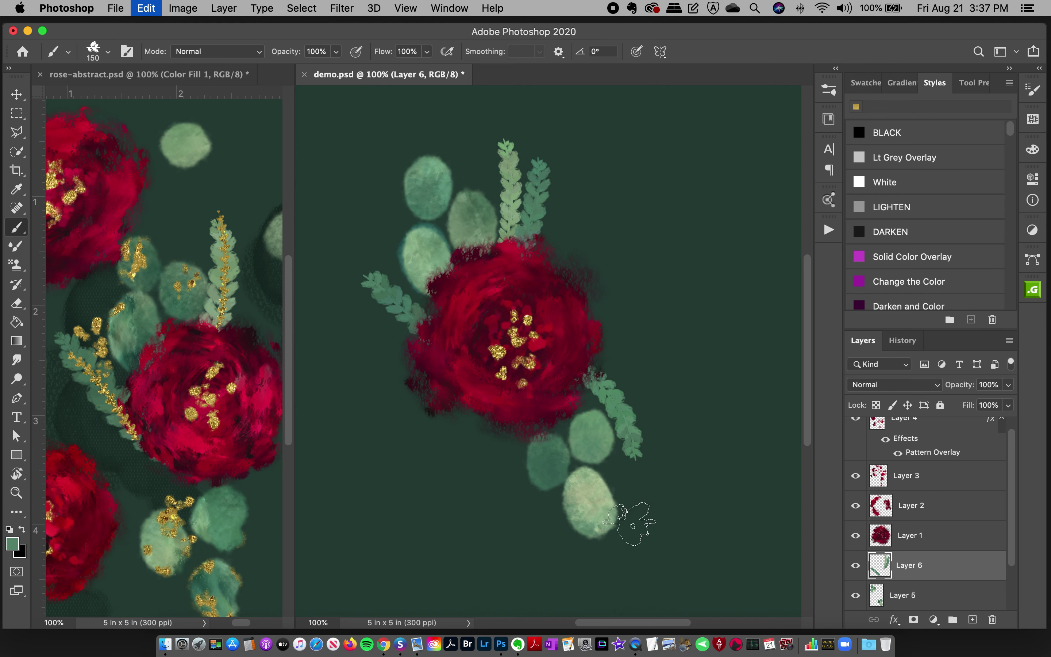
{"action": "key", "text": "ctrl+z"}
{"action": "key", "text": "ctrl+z"}
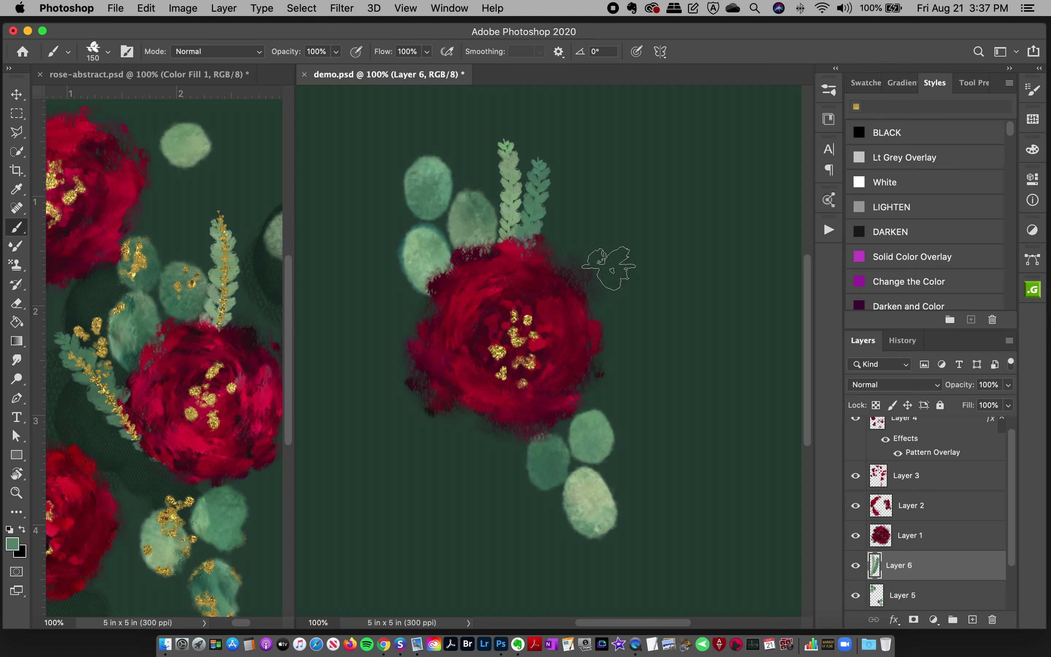
{"action": "left_click", "coordinate": [147, 8]}
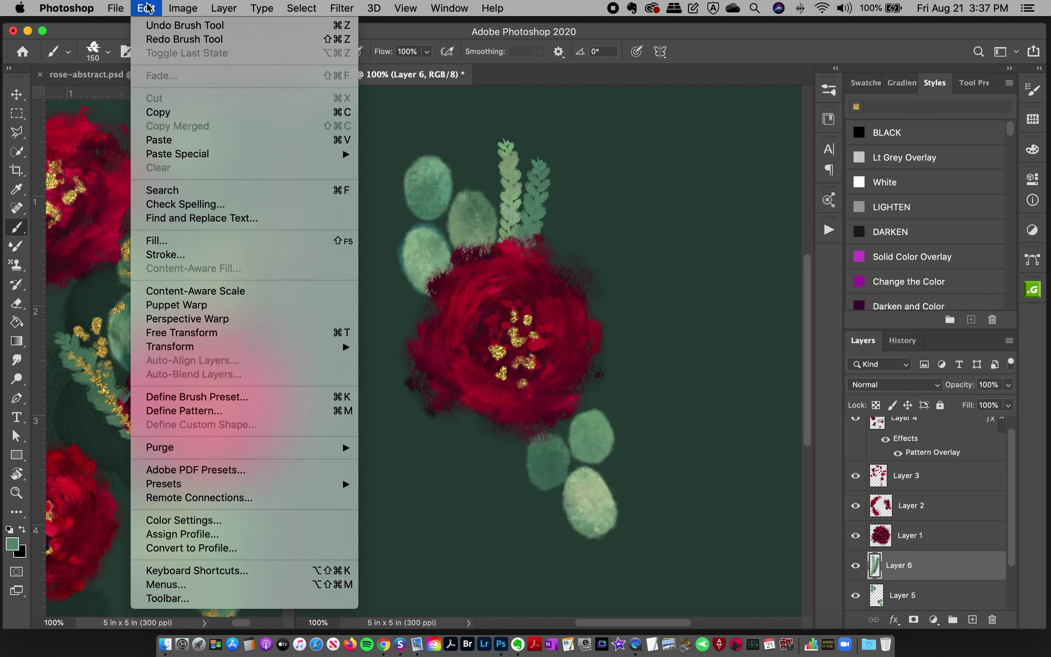
{"action": "left_click", "coordinate": [155, 40]}
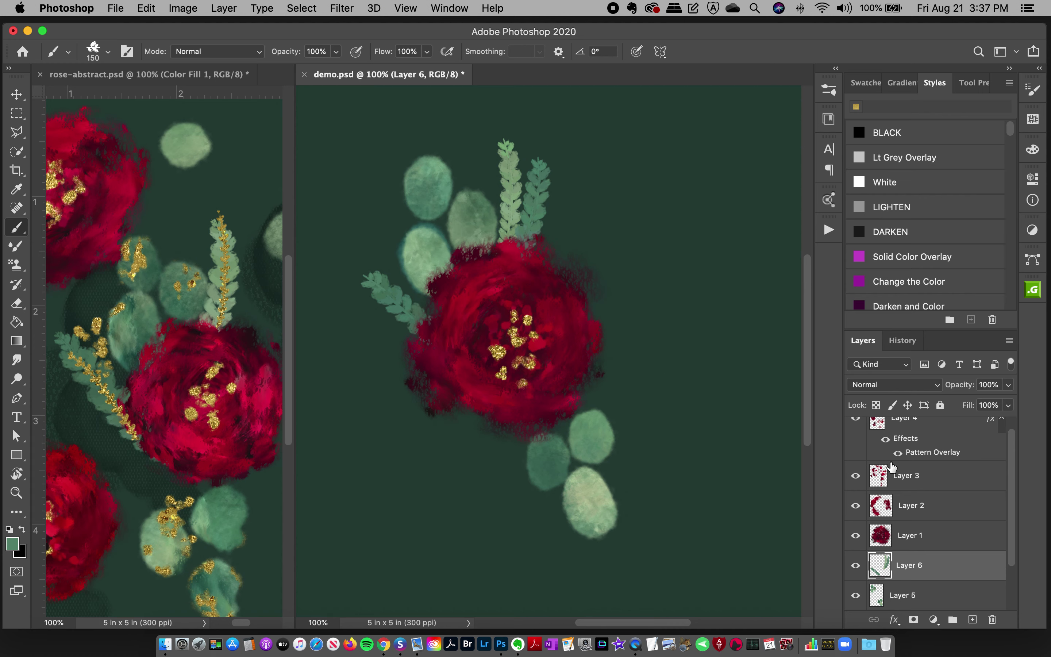
Step: Add a new layer above the vines on Layer 6 and apply the gold 1a style to it
{"action": "left_click", "coordinate": [972, 620]}
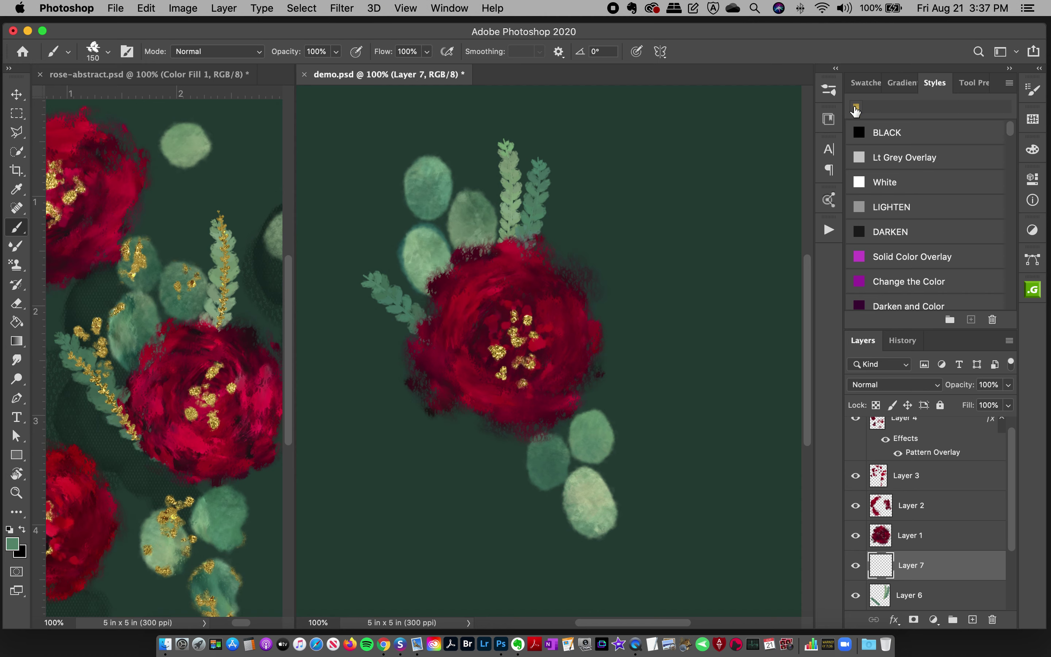
{"action": "scroll", "coordinate": [1008, 139], "scroll_direction": "down", "scroll_amount": 10}
{"action": "scroll", "coordinate": [1008, 144], "scroll_direction": "up", "scroll_amount": 3}
{"action": "scroll", "coordinate": [994, 180], "scroll_direction": "down", "scroll_amount": 1}
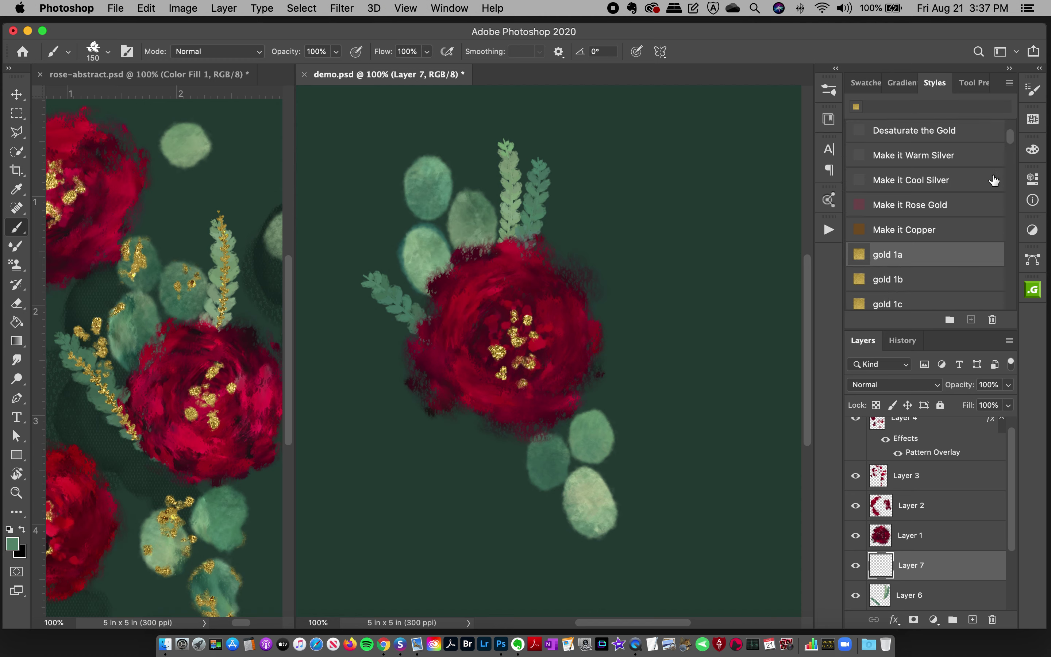
{"action": "left_click", "coordinate": [888, 258]}
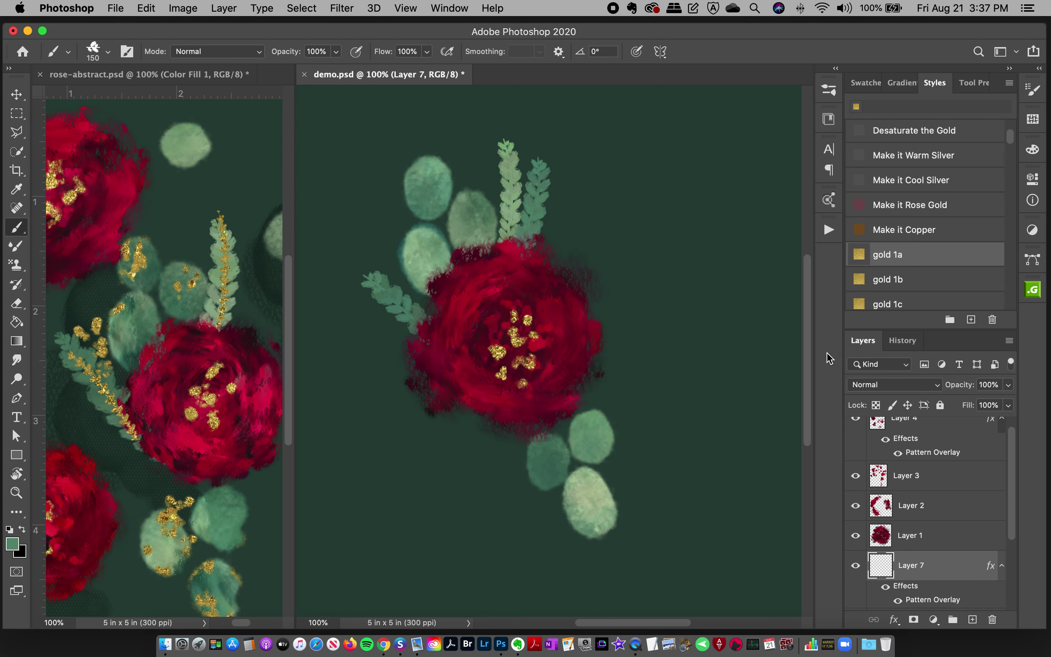
Step: Choose the Center Vine brush from the tulle-rose group and paint gold stems along the centers of the three vines
{"action": "left_click", "coordinate": [828, 90]}
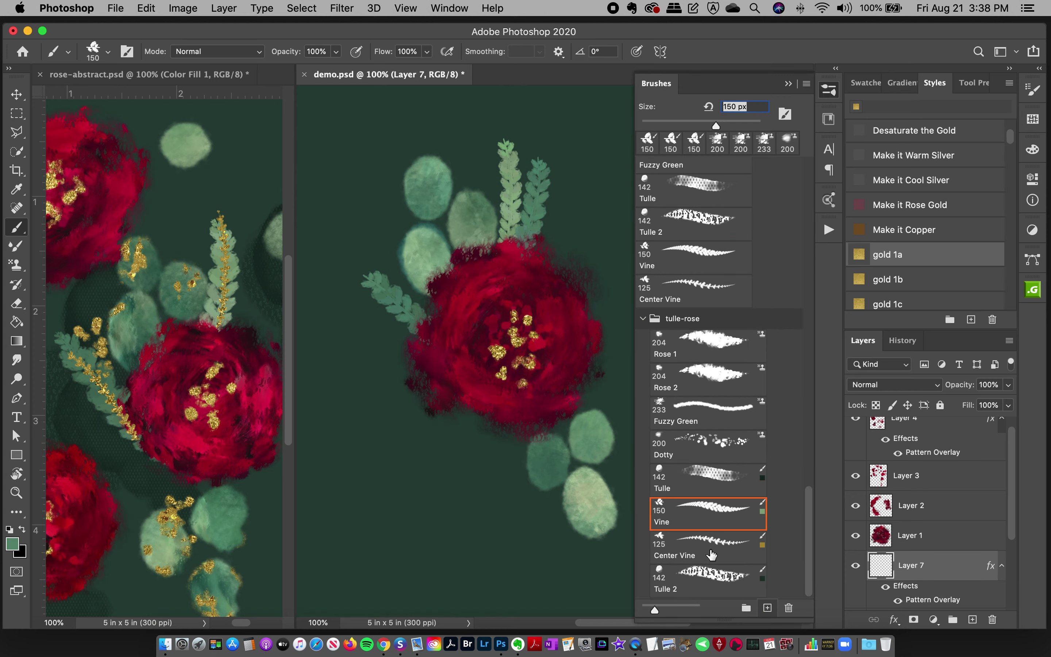
{"action": "left_click", "coordinate": [687, 550]}
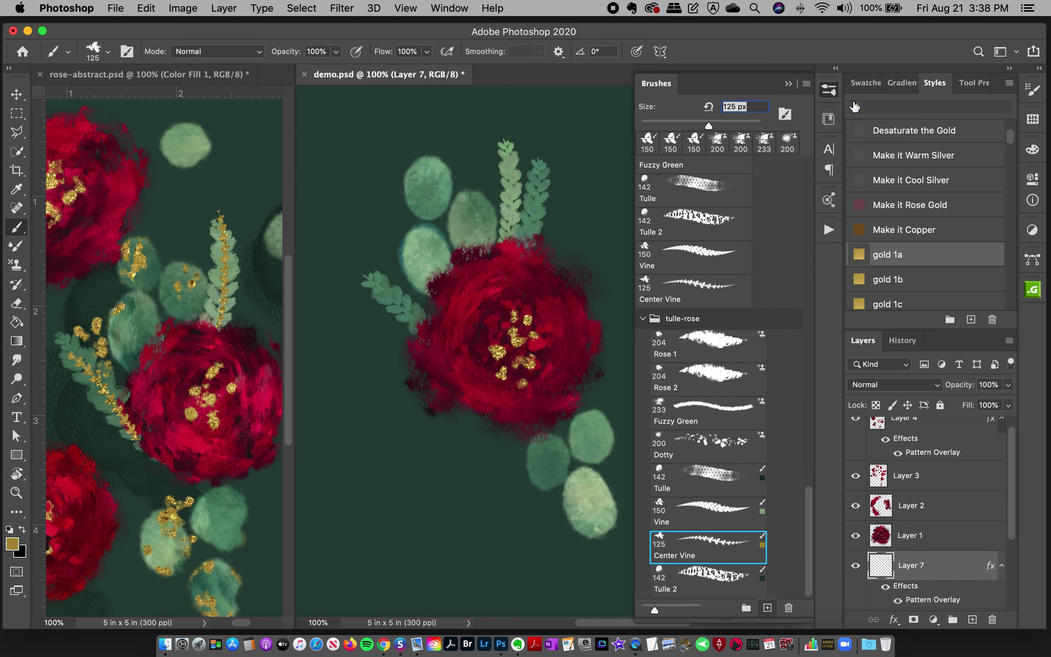
{"action": "left_click", "coordinate": [822, 93]}
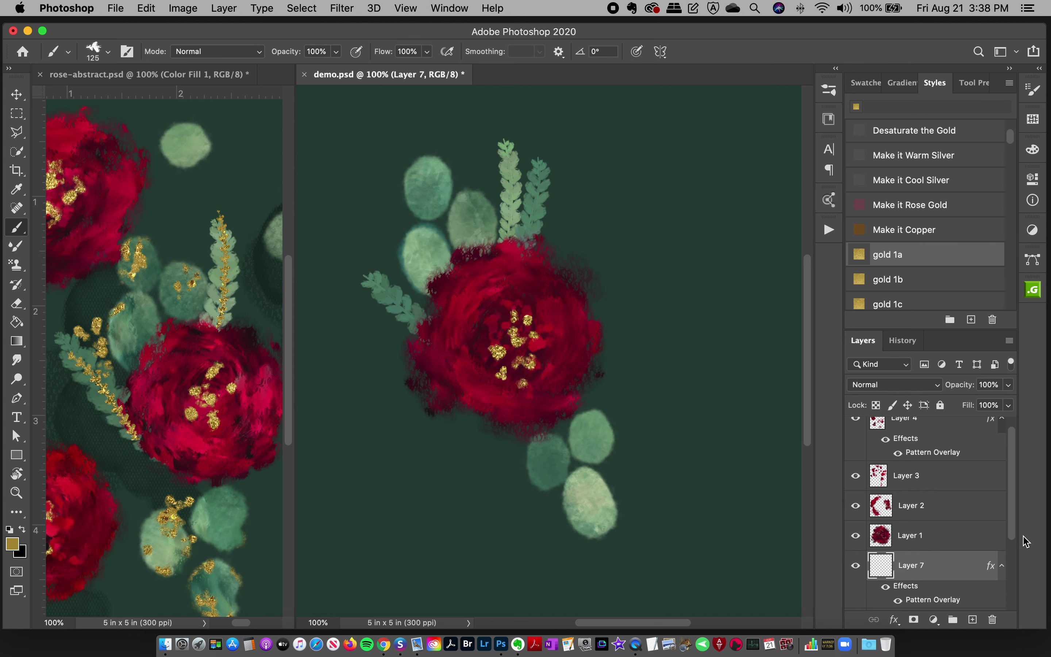
{"action": "left_click_drag", "start_coordinate": [1012, 521], "coordinate": [1005, 540]}
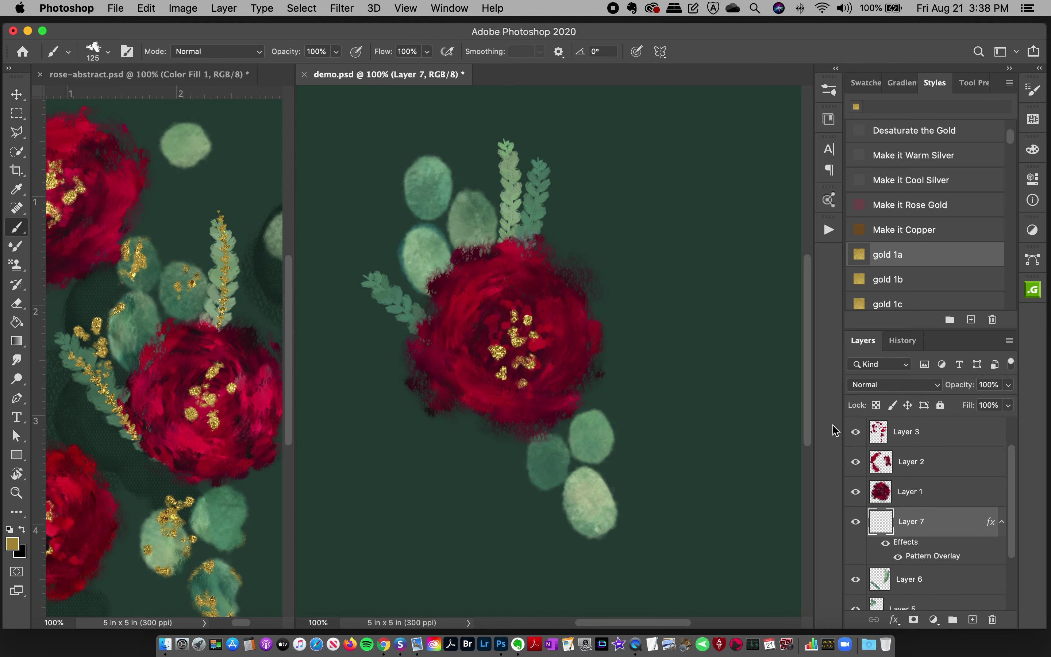
{"action": "left_click_drag", "start_coordinate": [525, 246], "coordinate": [538, 184]}
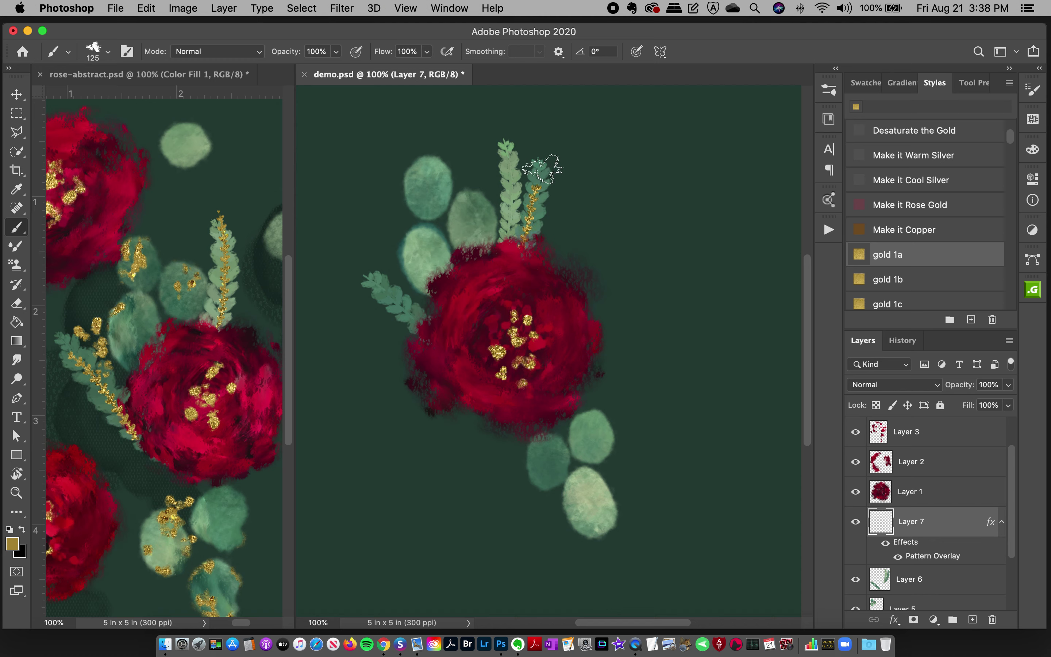
{"action": "left_click_drag", "start_coordinate": [514, 238], "coordinate": [511, 145]}
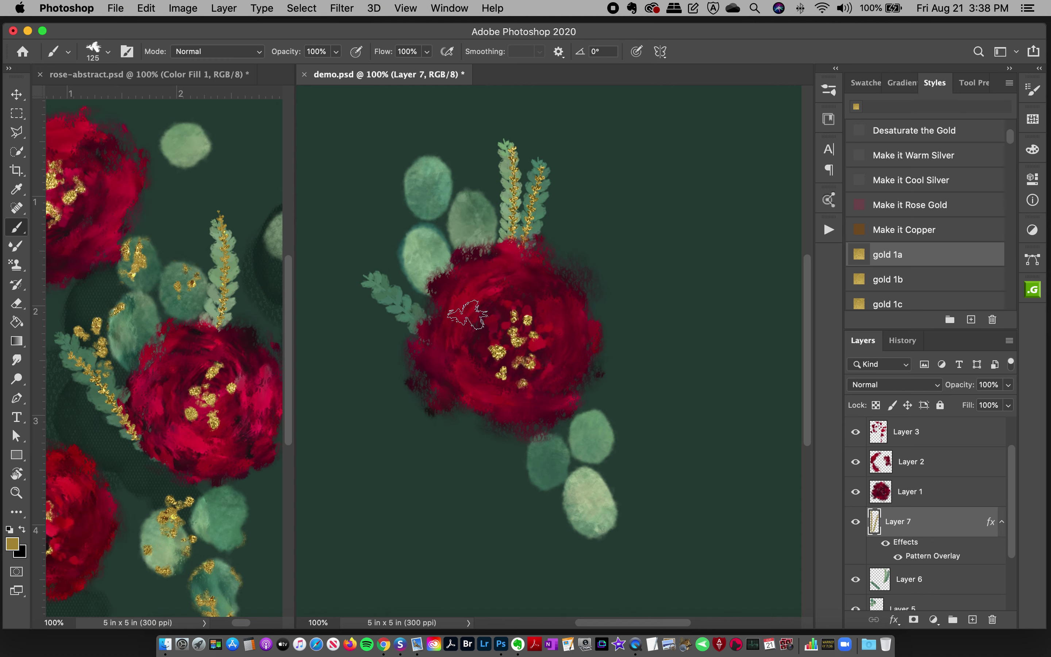
{"action": "left_click_drag", "start_coordinate": [425, 323], "coordinate": [371, 277]}
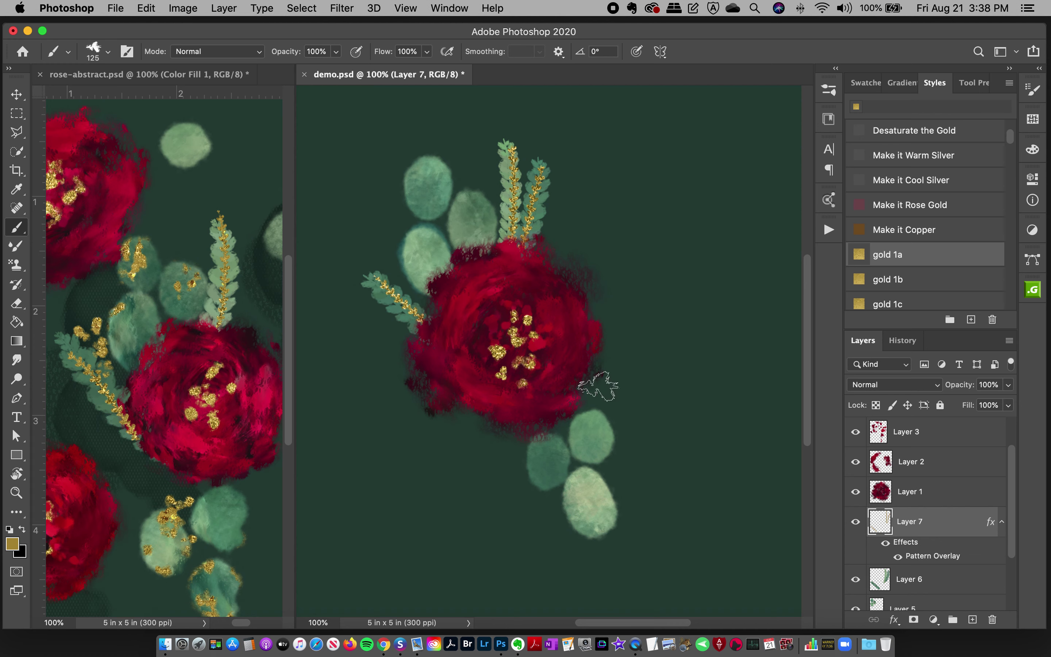
{"action": "mouse_move", "coordinate": [584, 378]}
{"action": "left_mouse_down"}
{"action": "mouse_move", "coordinate": [627, 394]}
{"action": "mouse_move", "coordinate": [625, 478]}
{"action": "left_mouse_up"}
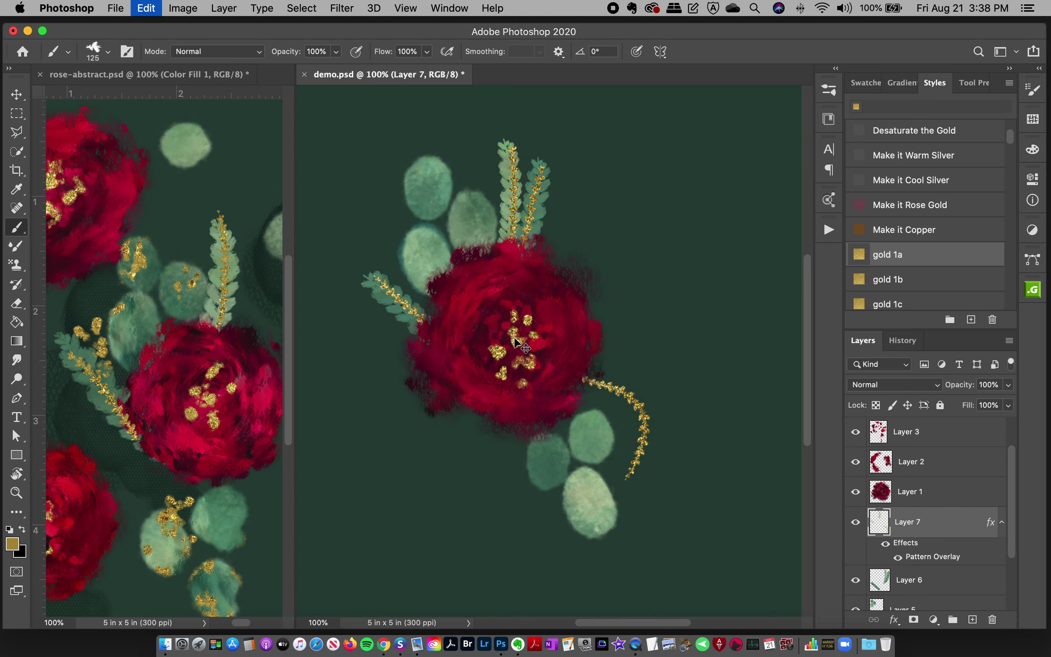
{"action": "key", "text": "cmd+z"}
{"action": "left_click_drag", "start_coordinate": [545, 262], "coordinate": [563, 206]}
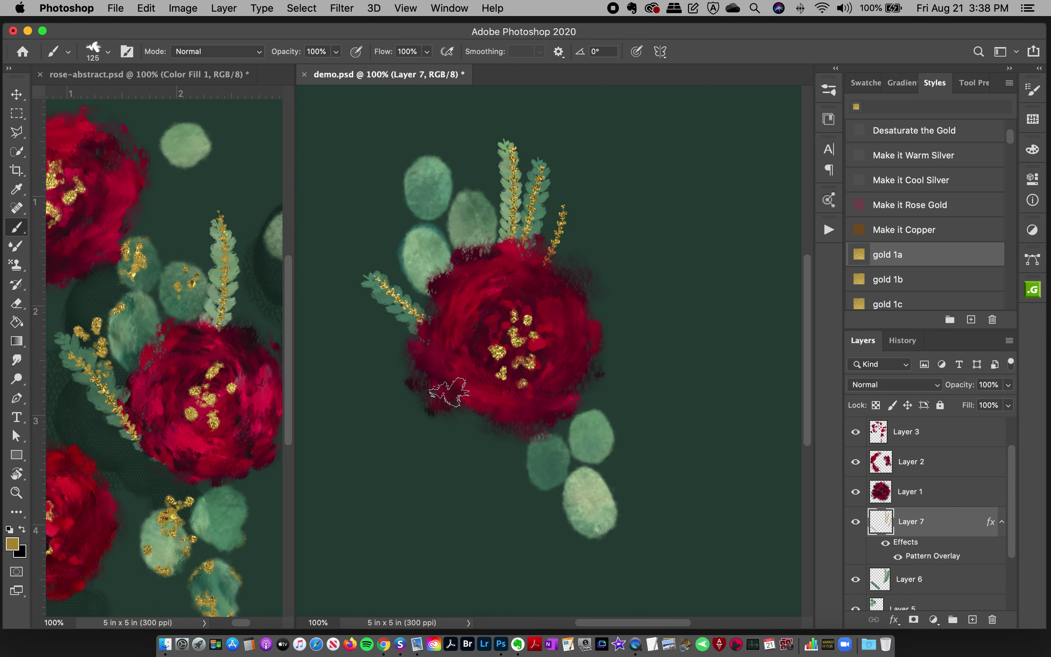
{"action": "left_click_drag", "start_coordinate": [406, 346], "coordinate": [357, 332]}
{"action": "key", "text": "super+z"}
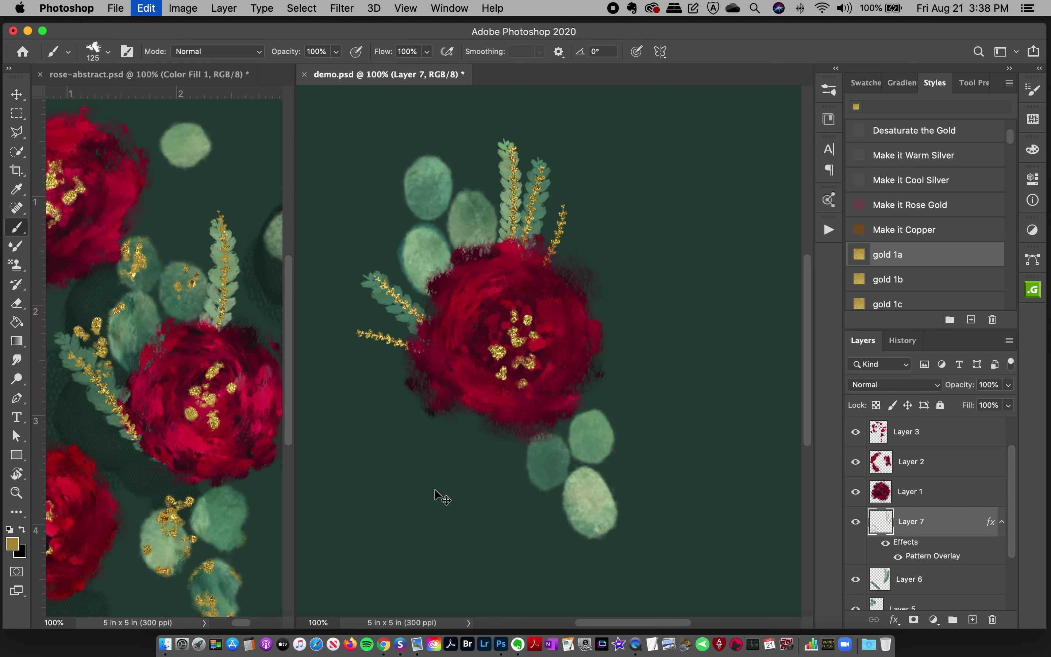
{"action": "key", "text": "super+z"}
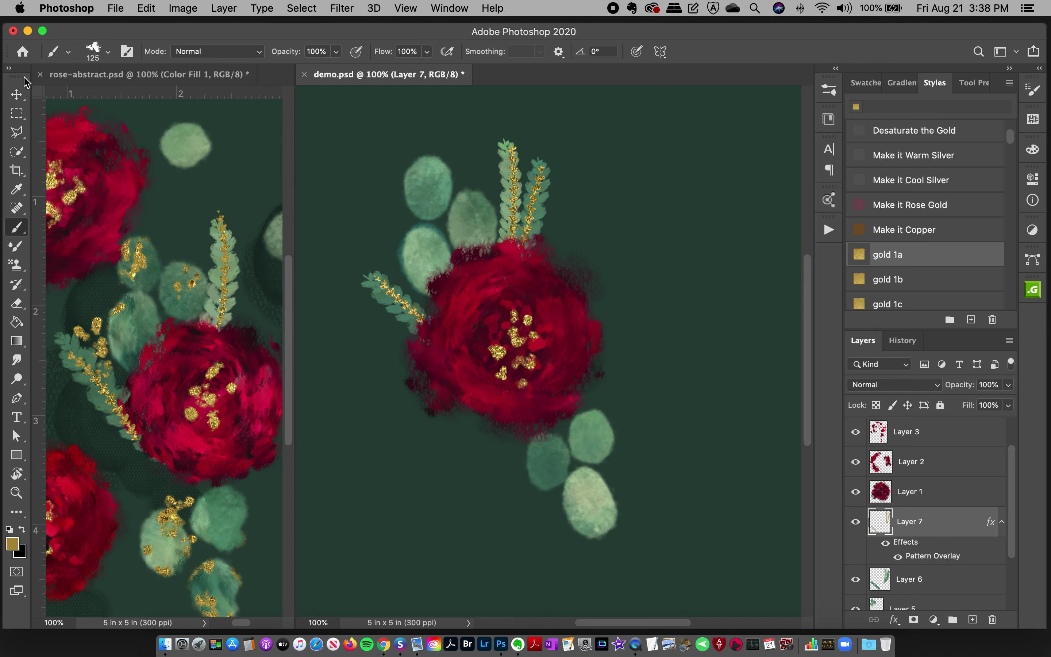
Step: Add a new layer above the leaves on Layer 5, apply the gold 1a style, and clip it to the leaf layer
{"action": "left_click", "coordinate": [16, 95]}
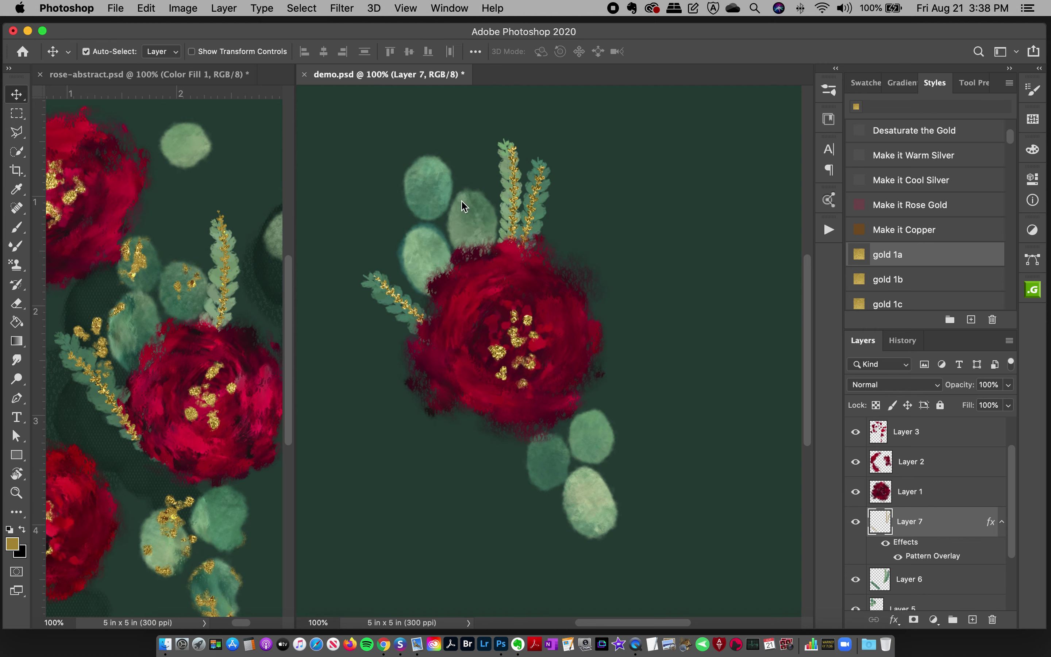
{"action": "left_click", "coordinate": [432, 192]}
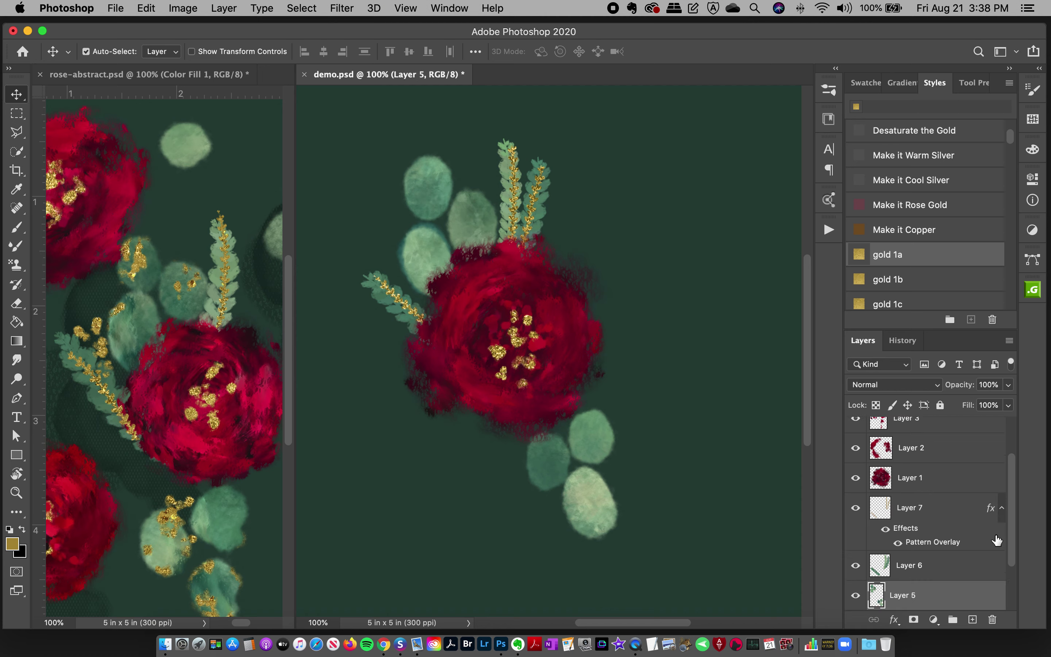
{"action": "scroll", "coordinate": [1015, 514], "scroll_direction": "down", "scroll_amount": 2}
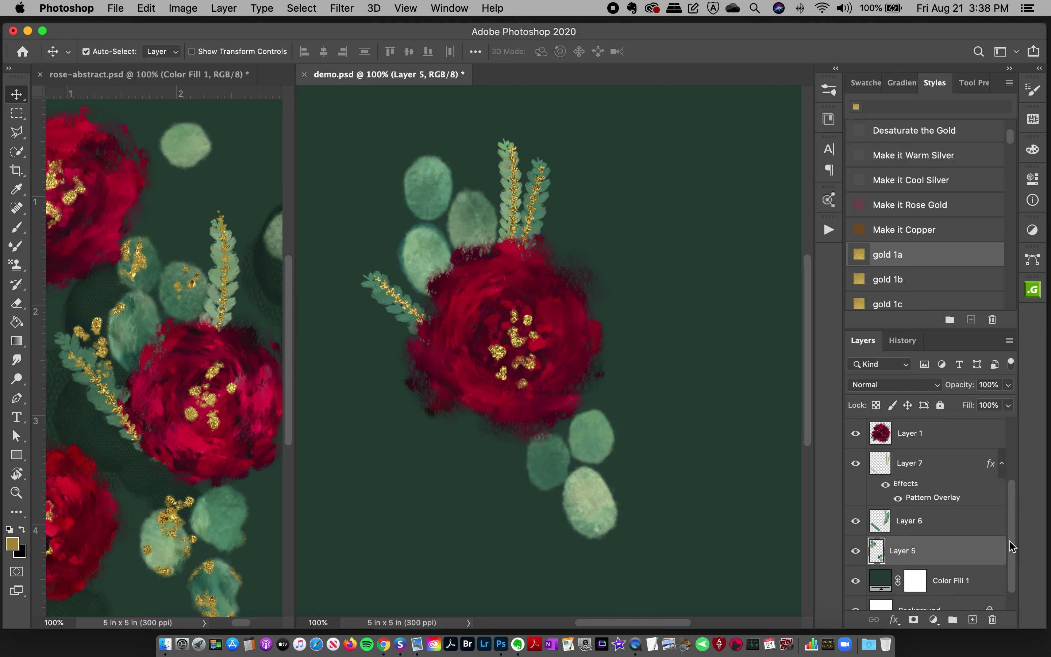
{"action": "left_click", "coordinate": [972, 619]}
{"action": "left_click", "coordinate": [887, 252]}
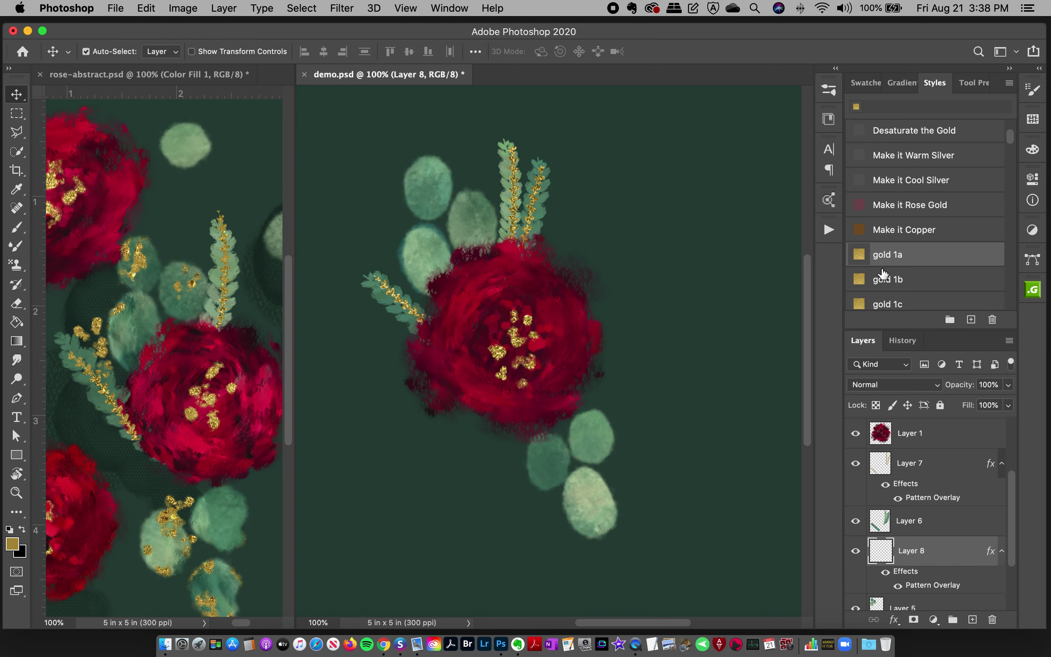
{"action": "scroll", "coordinate": [998, 555], "scroll_direction": "down", "scroll_amount": 3}
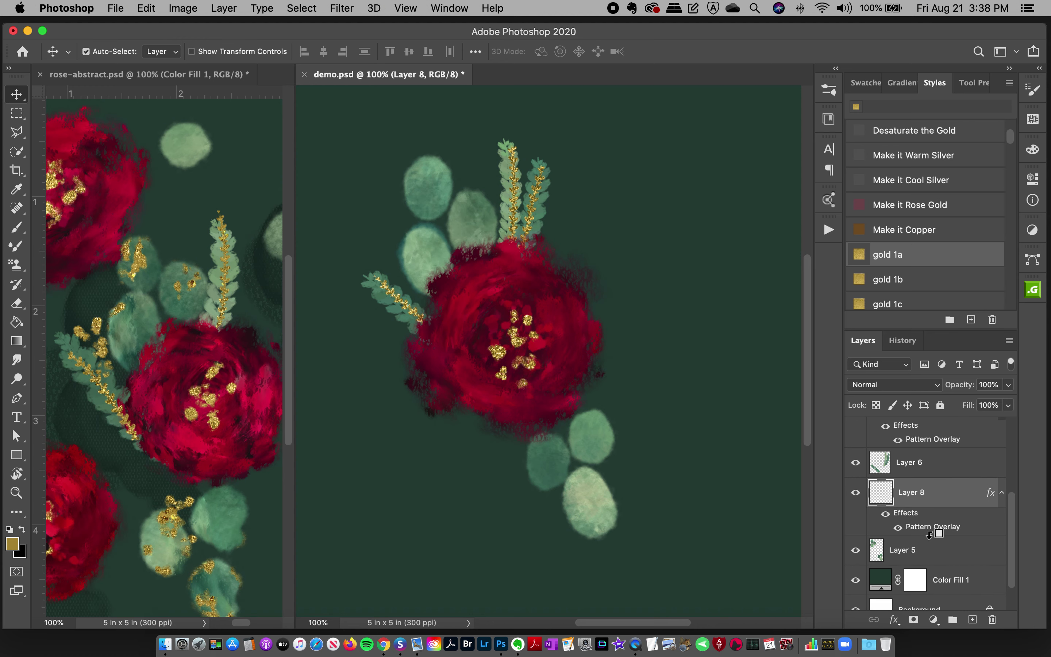
{"action": "left_click", "coordinate": [918, 529], "text": "alt"}
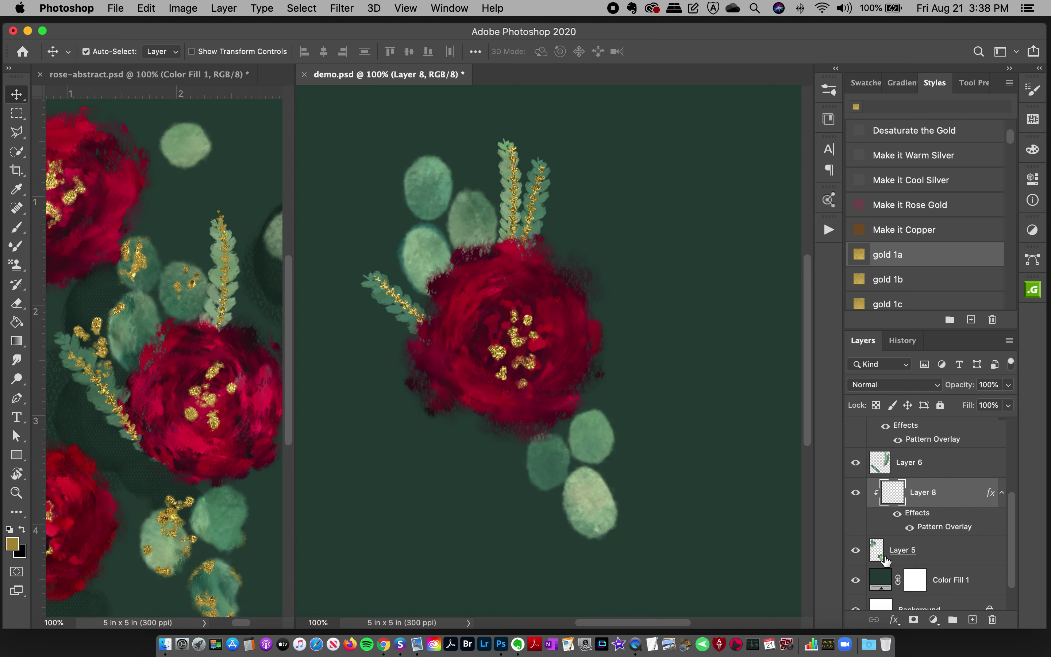
Step: Choose the Dotty brush from the tulle-rose group and paint gold flecks along the edges of the three leaves above the rose
{"action": "left_click", "coordinate": [855, 550]}
{"action": "left_click", "coordinate": [855, 551]}
{"action": "left_click", "coordinate": [829, 118]}
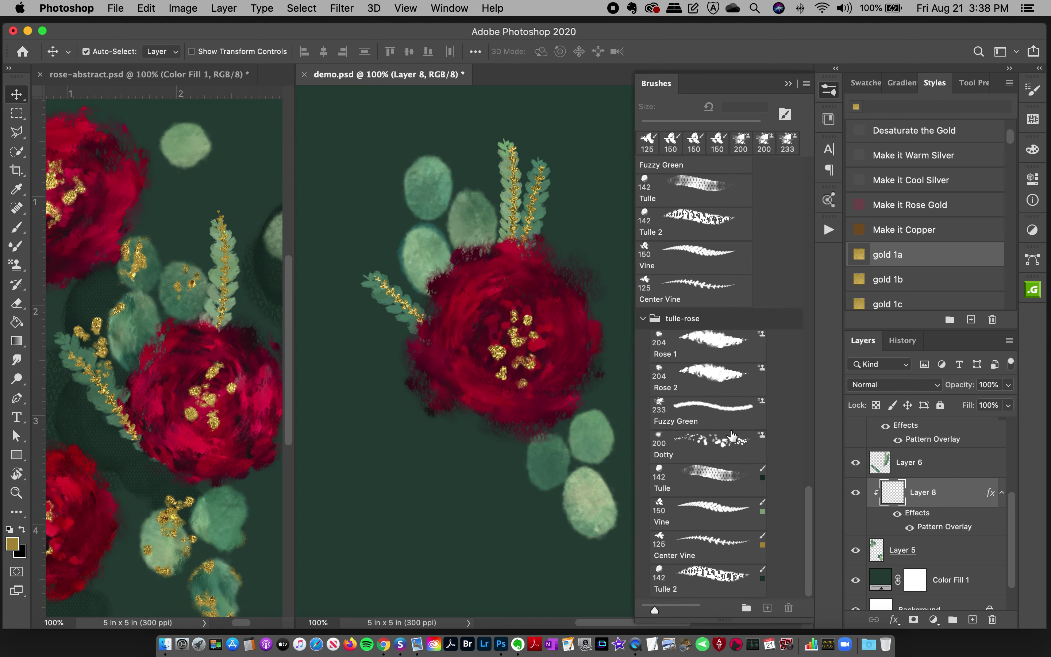
{"action": "left_click", "coordinate": [710, 447]}
{"action": "left_click", "coordinate": [828, 94]}
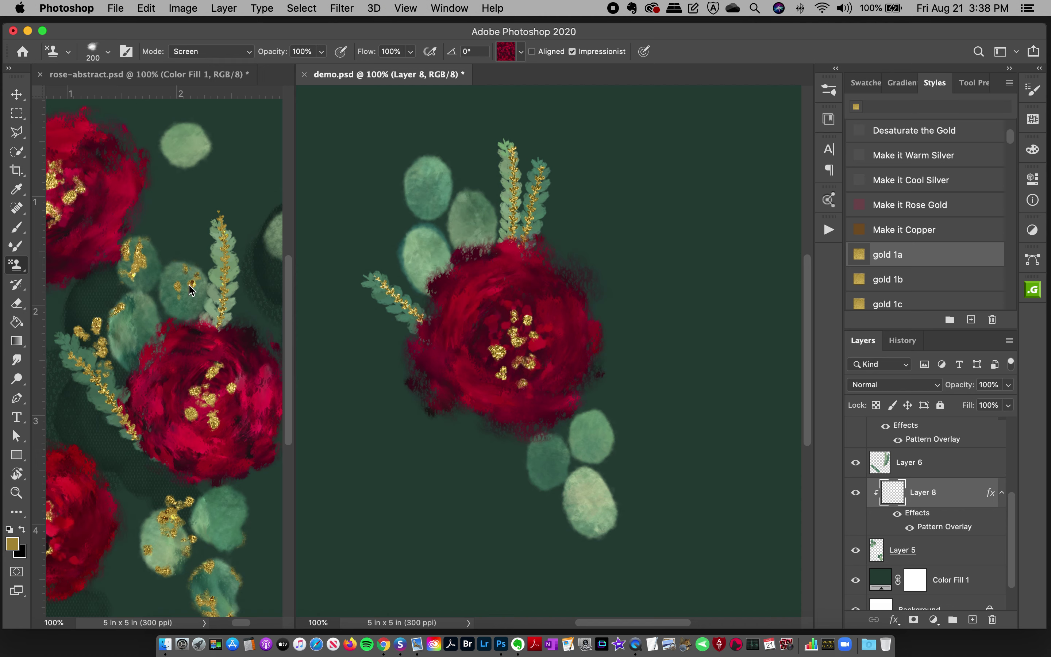
{"action": "mouse_move", "coordinate": [450, 144]}
{"action": "left_mouse_down"}
{"action": "mouse_move", "coordinate": [419, 152]}
{"action": "mouse_move", "coordinate": [387, 243]}
{"action": "mouse_move", "coordinate": [398, 294]}
{"action": "mouse_move", "coordinate": [444, 297]}
{"action": "mouse_move", "coordinate": [448, 230]}
{"action": "mouse_move", "coordinate": [415, 237]}
{"action": "left_mouse_up"}
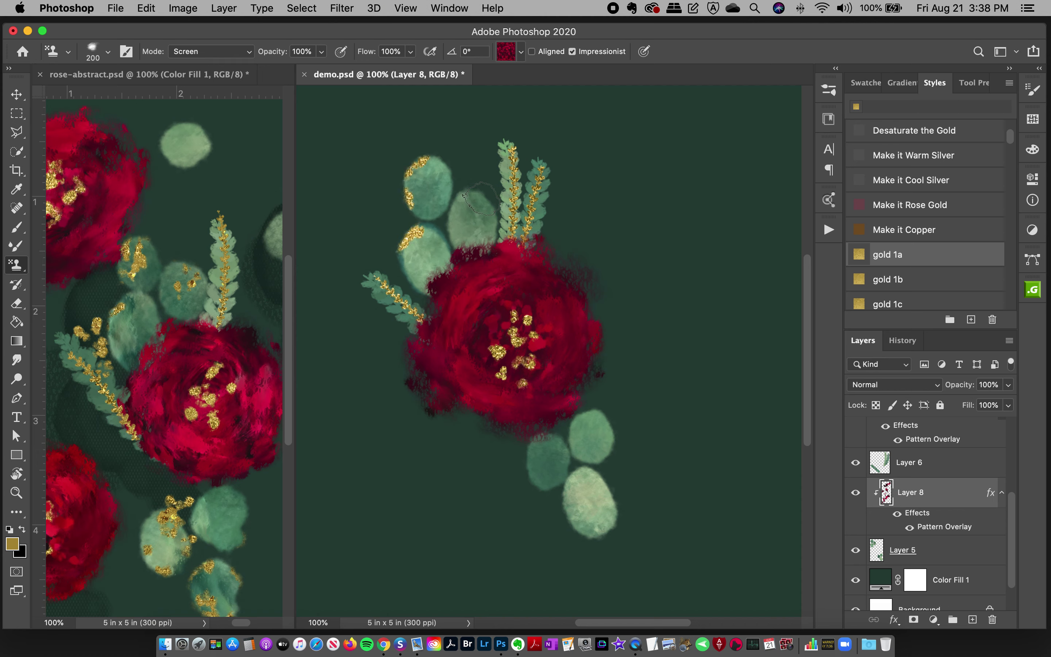
{"action": "left_click_drag", "start_coordinate": [475, 191], "coordinate": [441, 224]}
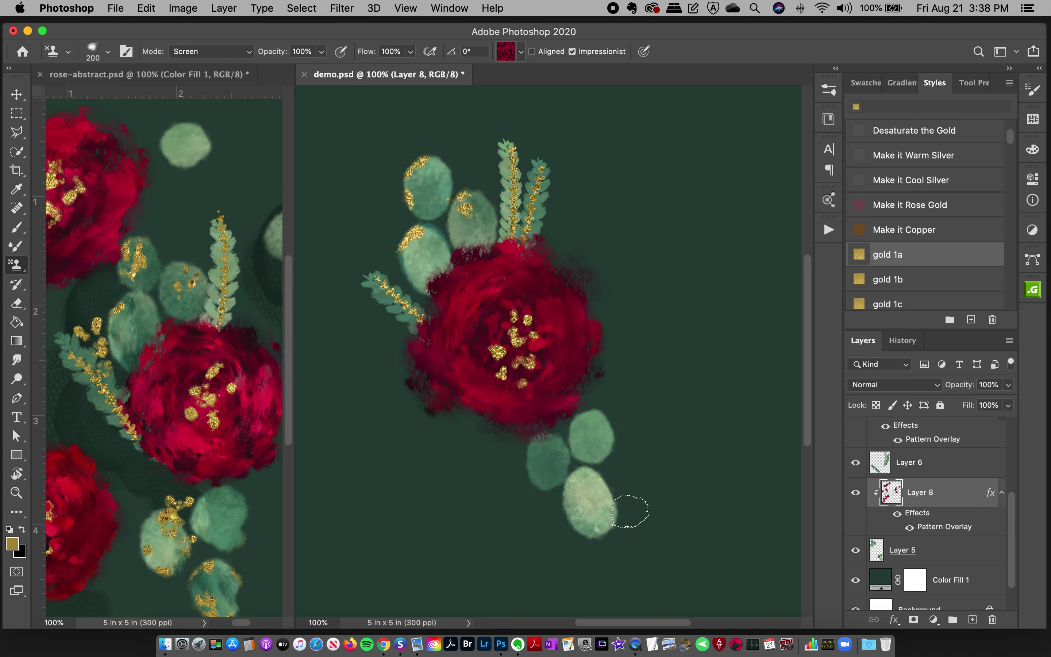
Step: Paint gold flecks over the edges of the three leaves below the rose on the clipped Layer 8
{"action": "left_click", "coordinate": [610, 450]}
{"action": "left_click_drag", "start_coordinate": [621, 529], "coordinate": [605, 581]}
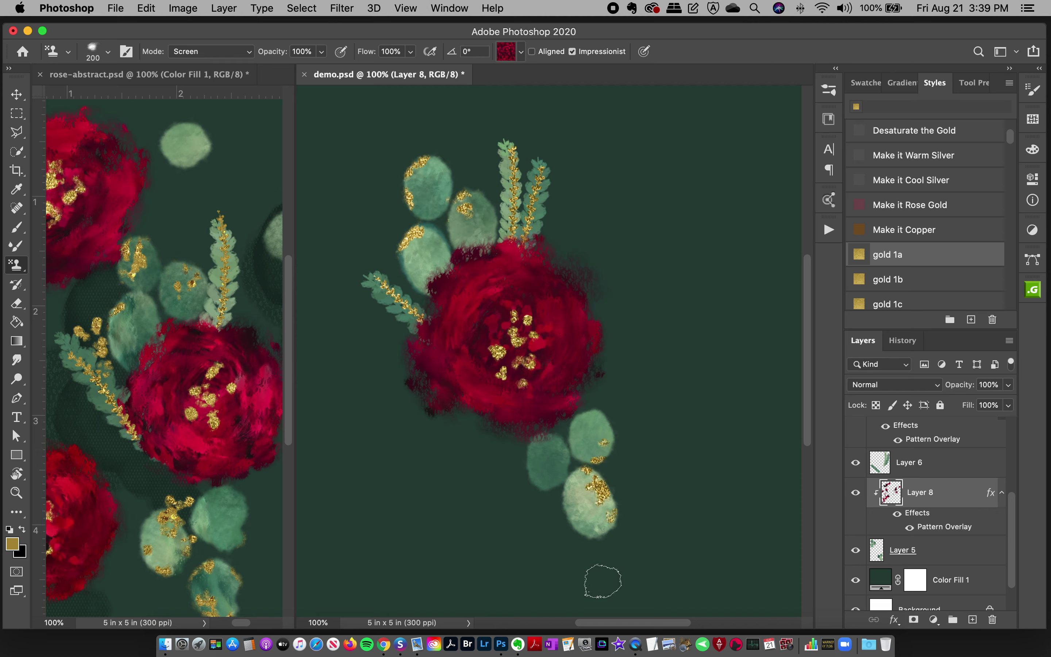
{"action": "left_click", "coordinate": [540, 495]}
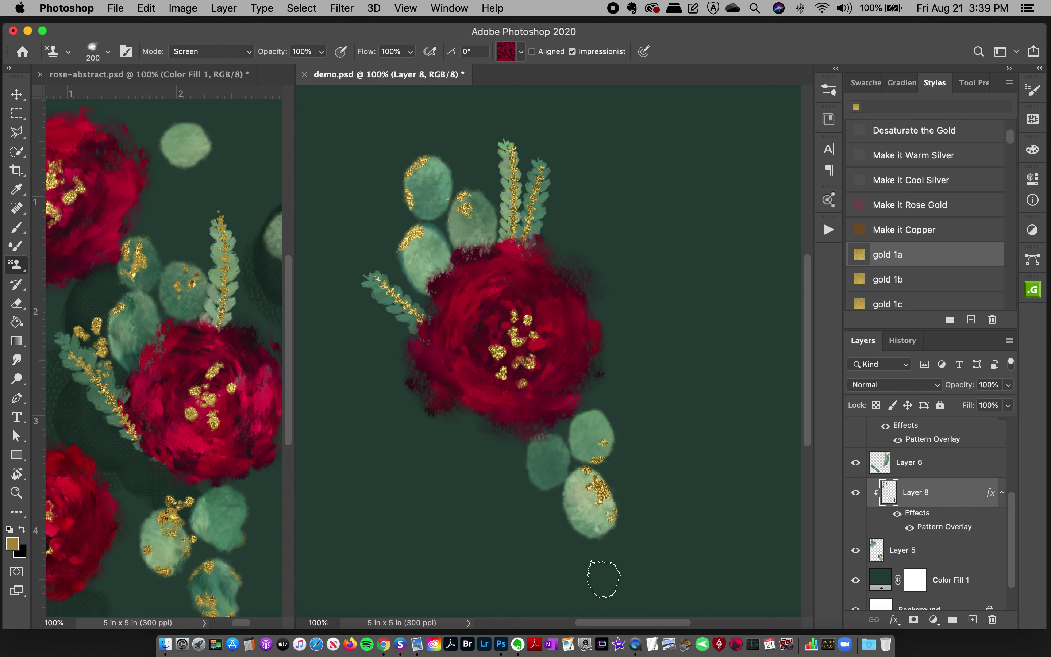
{"action": "mouse_move", "coordinate": [572, 557]}
{"action": "left_mouse_down"}
{"action": "mouse_move", "coordinate": [554, 489]}
{"action": "mouse_move", "coordinate": [598, 545]}
{"action": "left_mouse_up"}
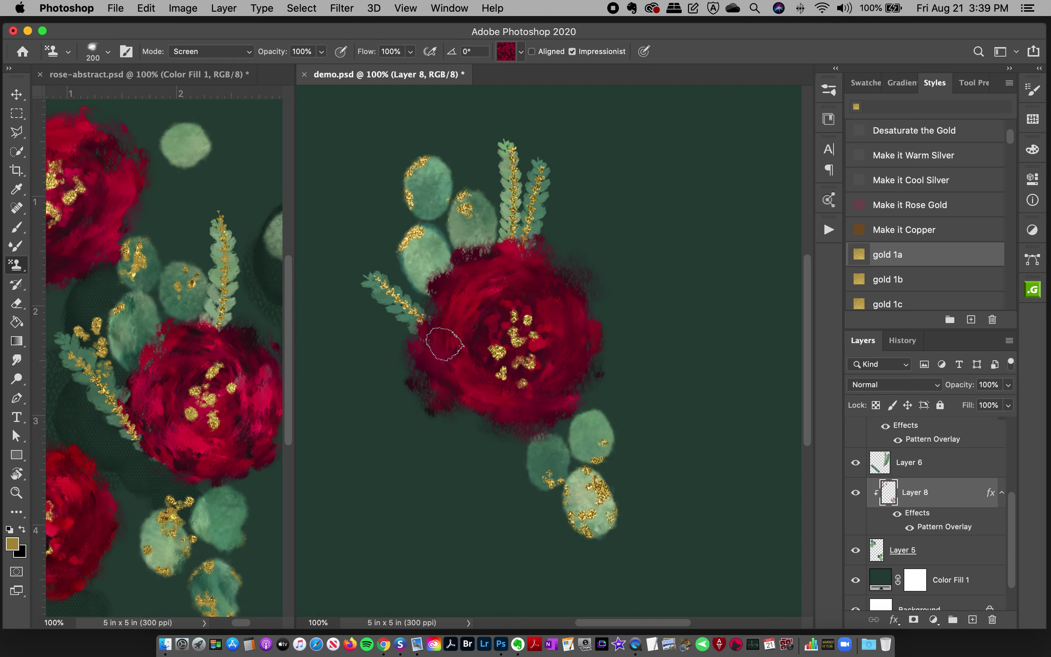
{"action": "left_click", "coordinate": [16, 93]}
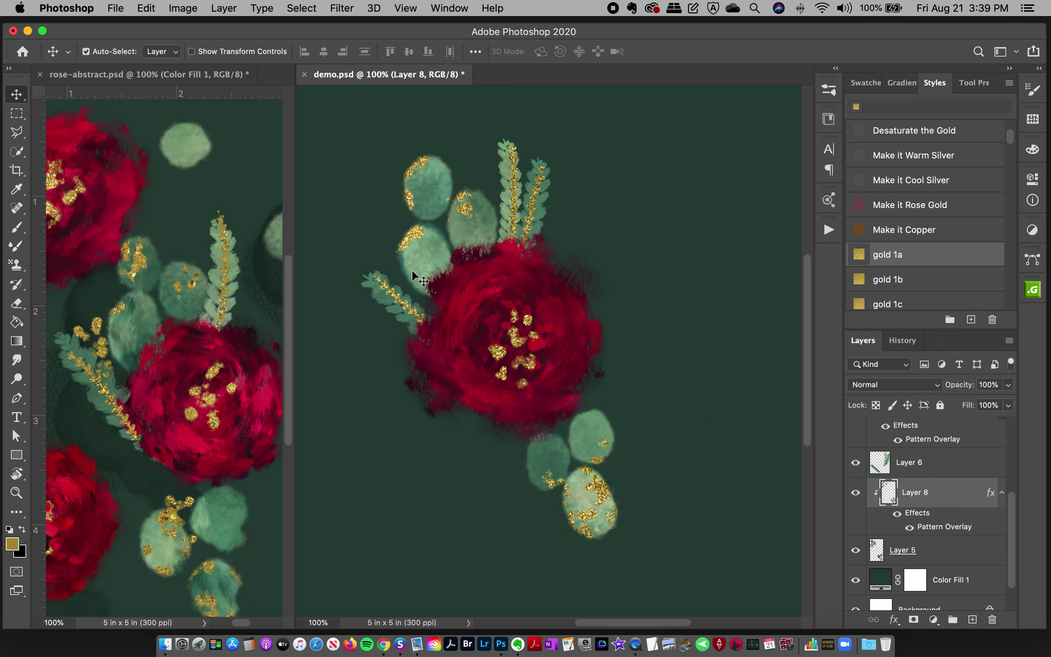
Step: Choose the Tulle brush from the tulle-rose group and add a new layer directly above Color Fill 1
{"action": "left_click", "coordinate": [828, 90]}
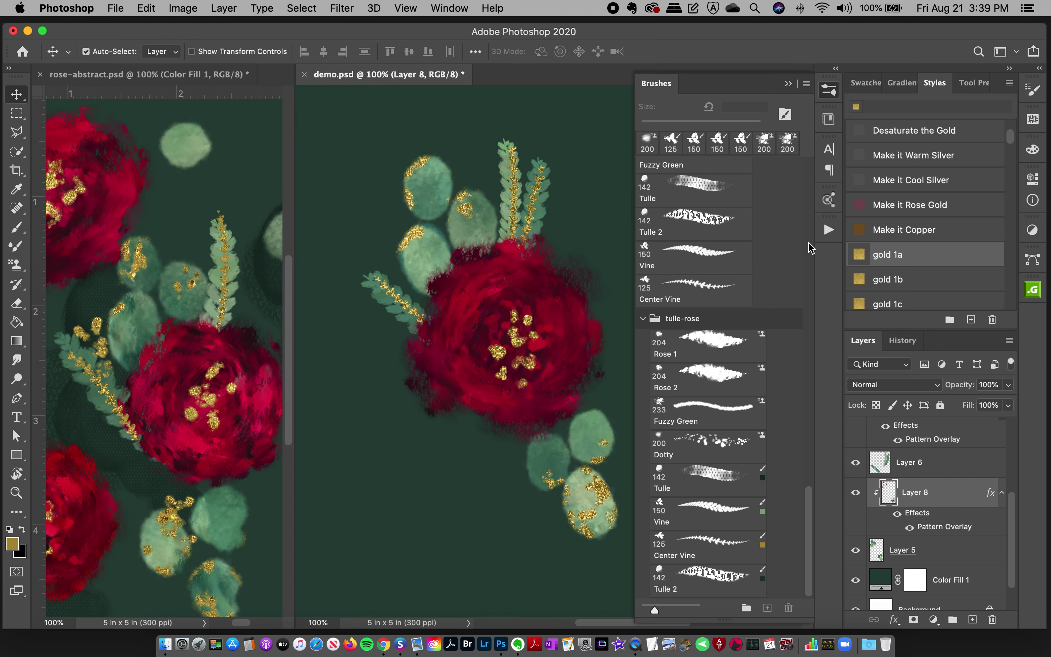
{"action": "left_click", "coordinate": [703, 478]}
{"action": "left_click", "coordinate": [833, 99]}
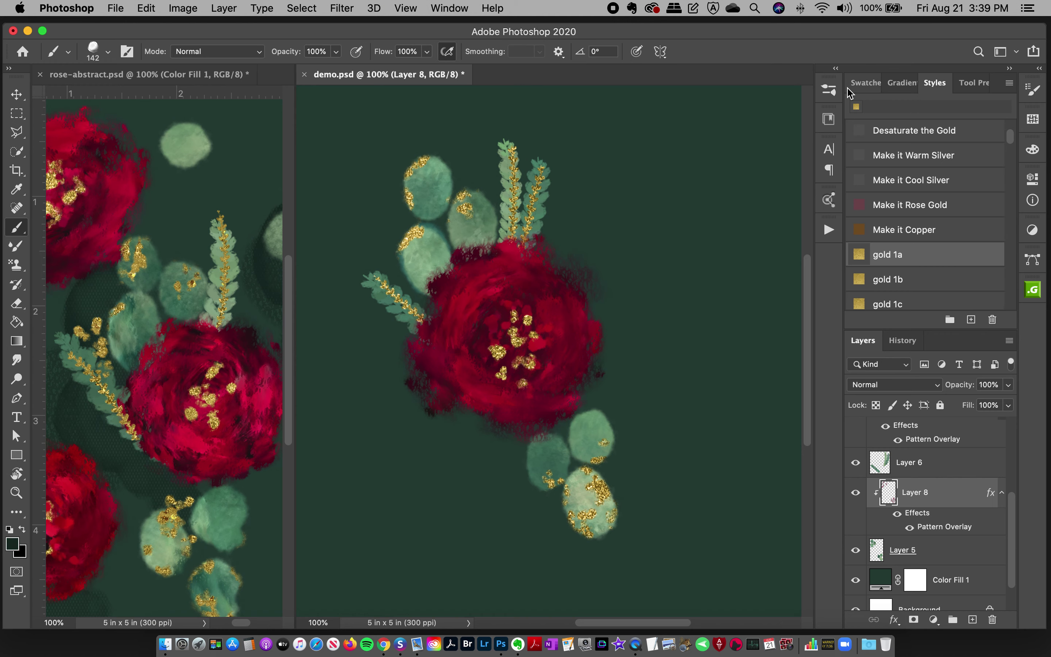
{"action": "left_click", "coordinate": [946, 591]}
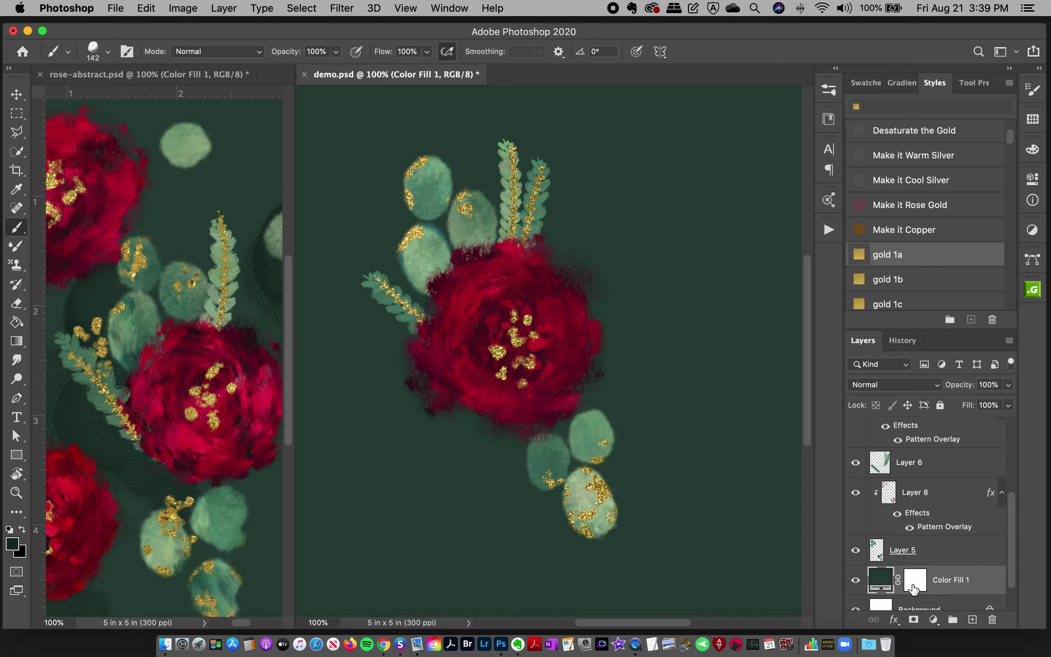
{"action": "left_click", "coordinate": [971, 619]}
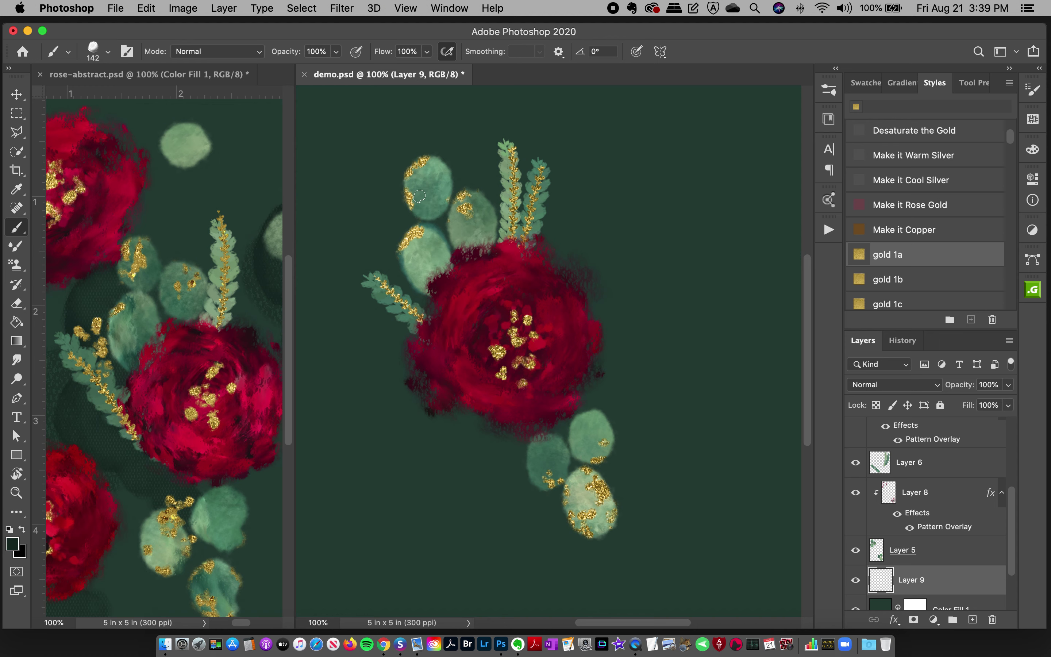
Step: Paint dark tulle texture on Layer 9 behind the rose's left side and around the lower-right leaves
{"action": "mouse_move", "coordinate": [420, 192]}
{"action": "left_mouse_down"}
{"action": "mouse_move", "coordinate": [390, 208]}
{"action": "mouse_move", "coordinate": [404, 226]}
{"action": "mouse_move", "coordinate": [401, 262]}
{"action": "mouse_move", "coordinate": [367, 292]}
{"action": "mouse_move", "coordinate": [399, 339]}
{"action": "mouse_move", "coordinate": [369, 371]}
{"action": "mouse_move", "coordinate": [495, 448]}
{"action": "left_mouse_up"}
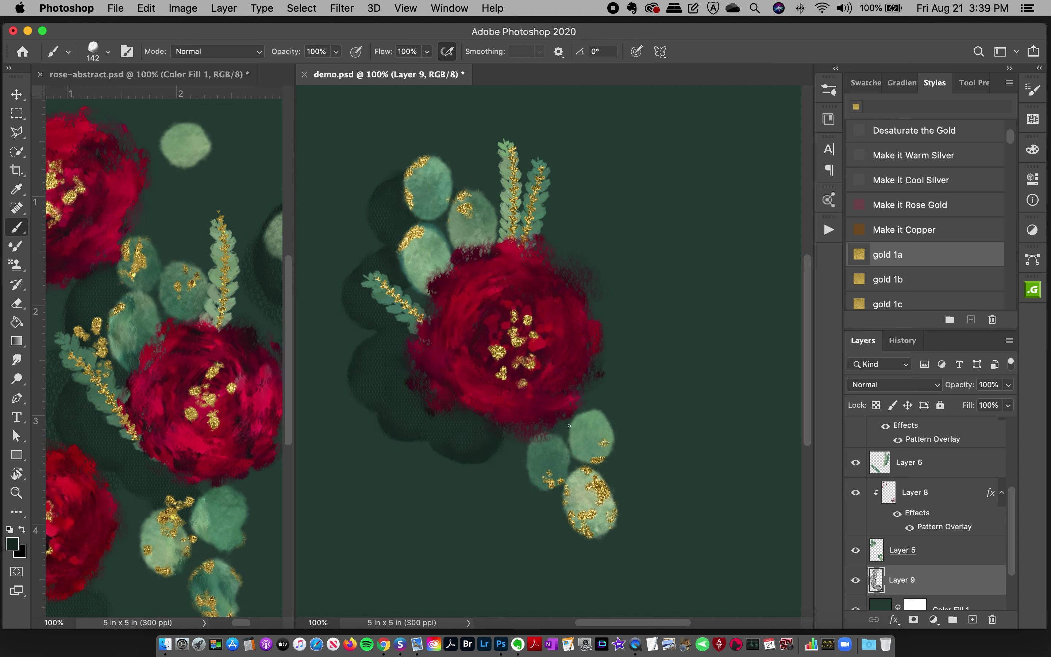
{"action": "mouse_move", "coordinate": [592, 276]}
{"action": "left_mouse_down"}
{"action": "mouse_move", "coordinate": [617, 334]}
{"action": "mouse_move", "coordinate": [592, 419]}
{"action": "mouse_move", "coordinate": [619, 495]}
{"action": "mouse_move", "coordinate": [578, 550]}
{"action": "left_mouse_up"}
{"action": "key", "text": "super+z"}
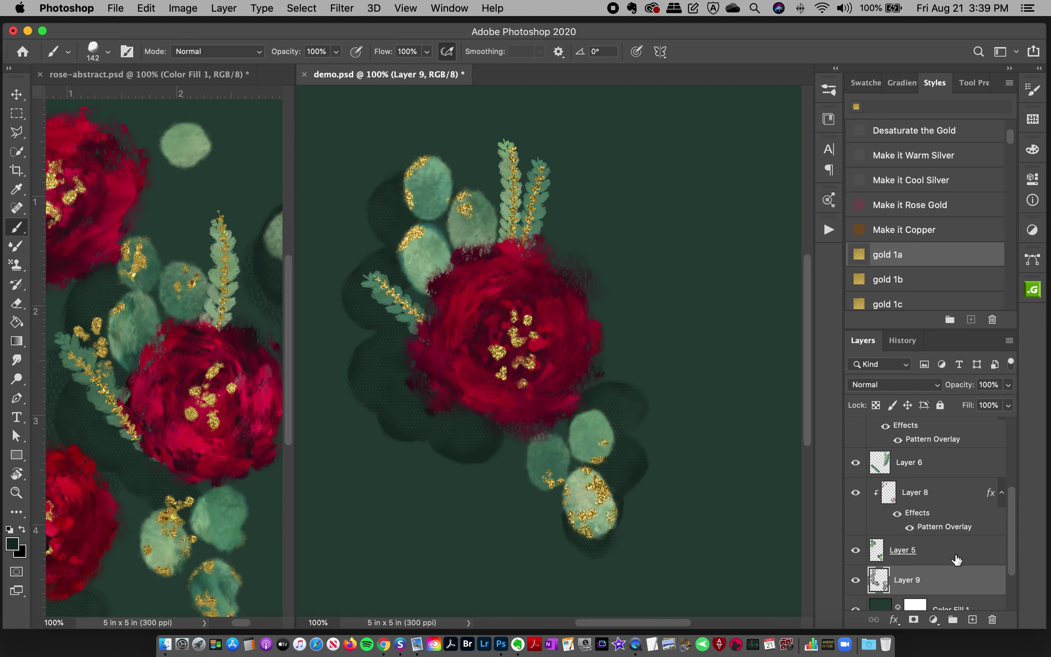
Step: Add a new layer above Layer 9 and choose the Tulle 2 brush from the tulle-rose group
{"action": "left_click", "coordinate": [973, 618]}
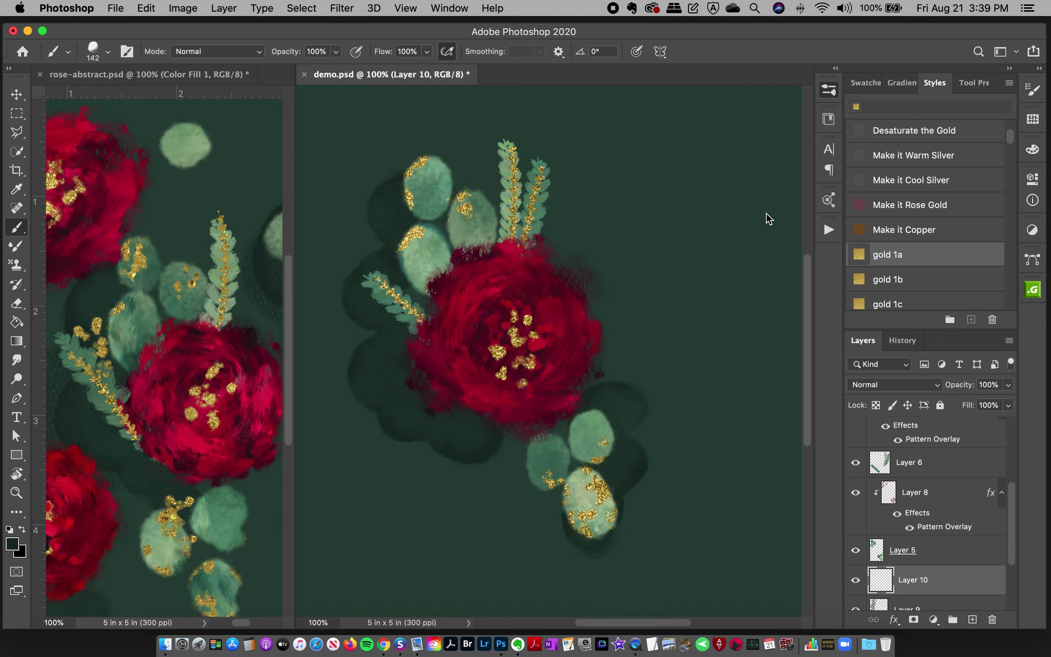
{"action": "key", "text": "F5"}
{"action": "left_click", "coordinate": [731, 570]}
{"action": "left_click", "coordinate": [829, 92]}
Step: Try Tulle 2 strokes beside the upper-left leaves, along the rose's right edge, and to the right of the vines
{"action": "mouse_move", "coordinate": [417, 165]}
{"action": "left_mouse_down"}
{"action": "mouse_move", "coordinate": [382, 183]}
{"action": "mouse_move", "coordinate": [350, 226]}
{"action": "mouse_move", "coordinate": [328, 296]}
{"action": "left_mouse_up"}
{"action": "key", "text": "super+z"}
{"action": "mouse_move", "coordinate": [623, 266]}
{"action": "left_mouse_down"}
{"action": "mouse_move", "coordinate": [588, 284]}
{"action": "mouse_move", "coordinate": [615, 331]}
{"action": "mouse_move", "coordinate": [599, 364]}
{"action": "mouse_move", "coordinate": [629, 401]}
{"action": "left_mouse_up"}
{"action": "key", "text": "super+z"}
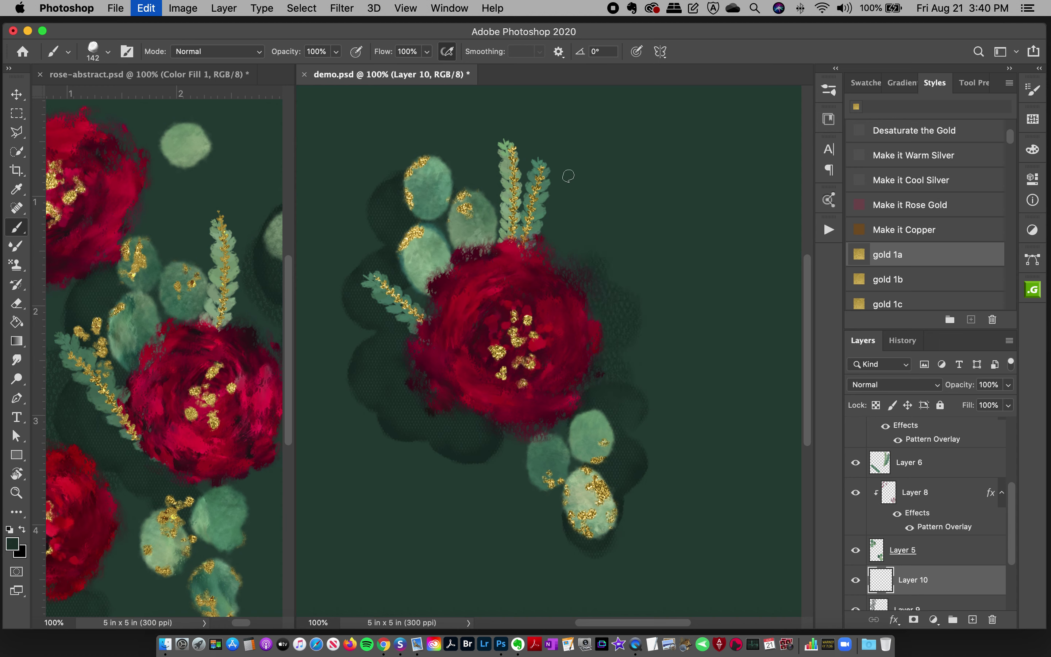
{"action": "mouse_move", "coordinate": [559, 235]}
{"action": "left_mouse_down"}
{"action": "mouse_move", "coordinate": [605, 247]}
{"action": "mouse_move", "coordinate": [553, 159]}
{"action": "left_mouse_up"}
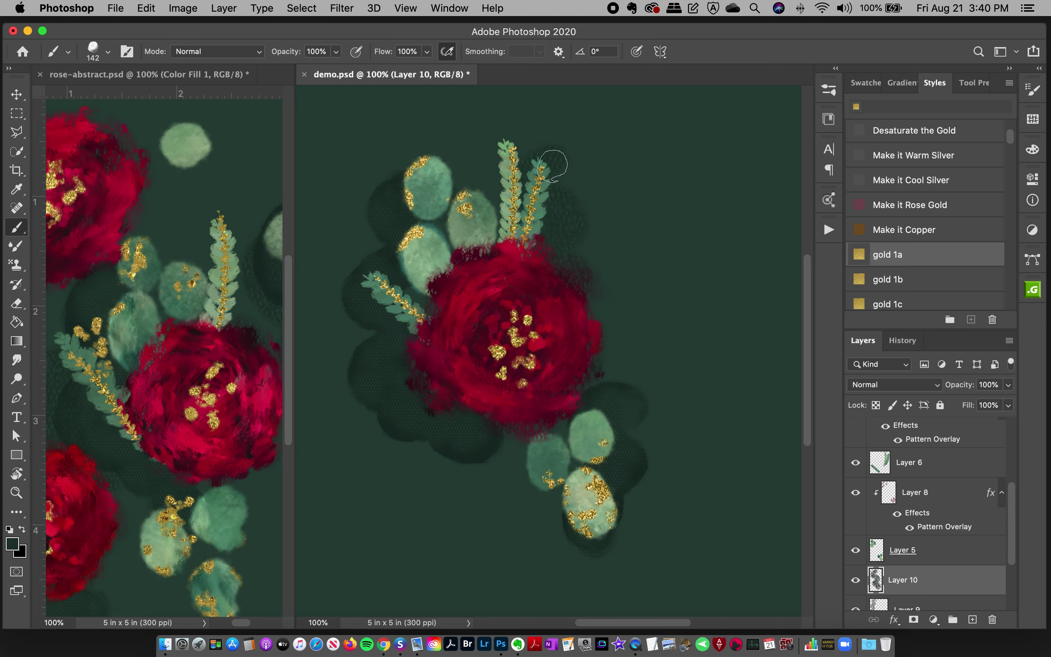
{"action": "key", "text": "super+z"}
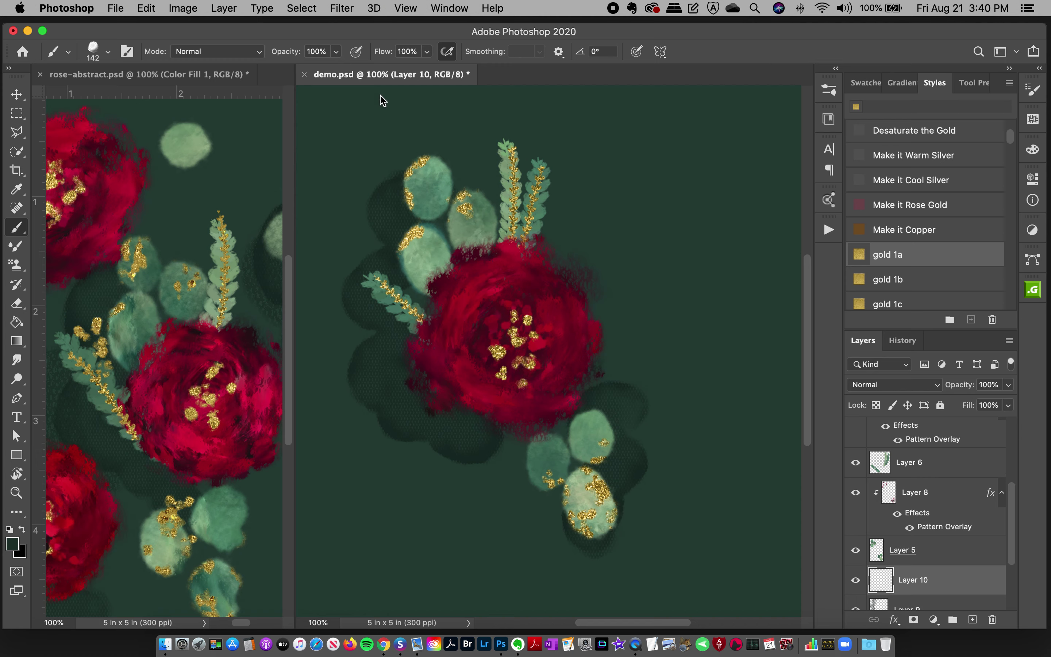
Step: Try tulle strokes right of the vines at 54% brush opacity, and again at 100% opacity with 62% flow
{"action": "left_click", "coordinate": [337, 52]}
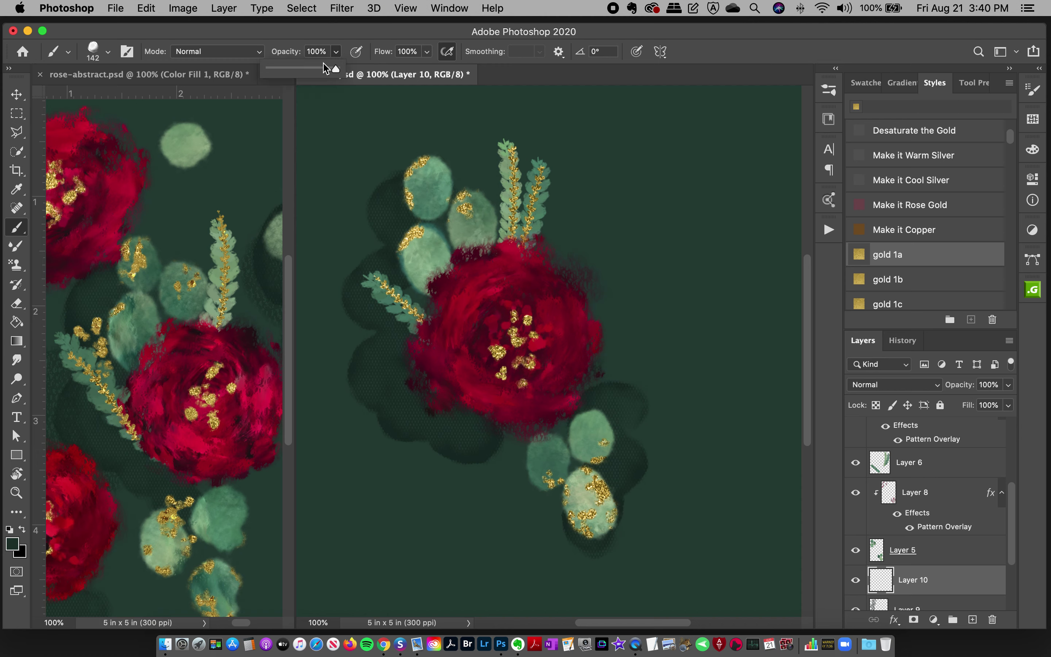
{"action": "left_click", "coordinate": [304, 68]}
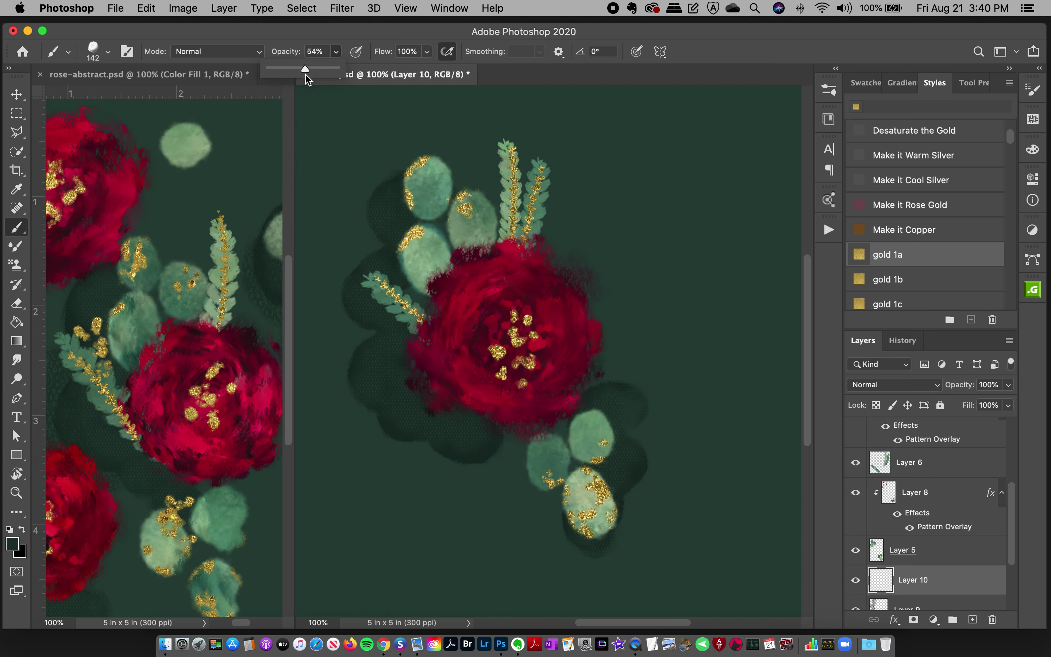
{"action": "left_click", "coordinate": [427, 52]}
{"action": "mouse_move", "coordinate": [562, 207]}
{"action": "left_mouse_down"}
{"action": "mouse_move", "coordinate": [548, 191]}
{"action": "mouse_move", "coordinate": [579, 230]}
{"action": "mouse_move", "coordinate": [549, 279]}
{"action": "mouse_move", "coordinate": [586, 283]}
{"action": "left_mouse_up"}
{"action": "left_click", "coordinate": [336, 52]}
{"action": "left_click_drag", "start_coordinate": [345, 71], "coordinate": [379, 69]}
{"action": "mouse_move", "coordinate": [626, 171]}
{"action": "left_mouse_down"}
{"action": "mouse_move", "coordinate": [621, 258]}
{"action": "mouse_move", "coordinate": [646, 291]}
{"action": "left_mouse_up"}
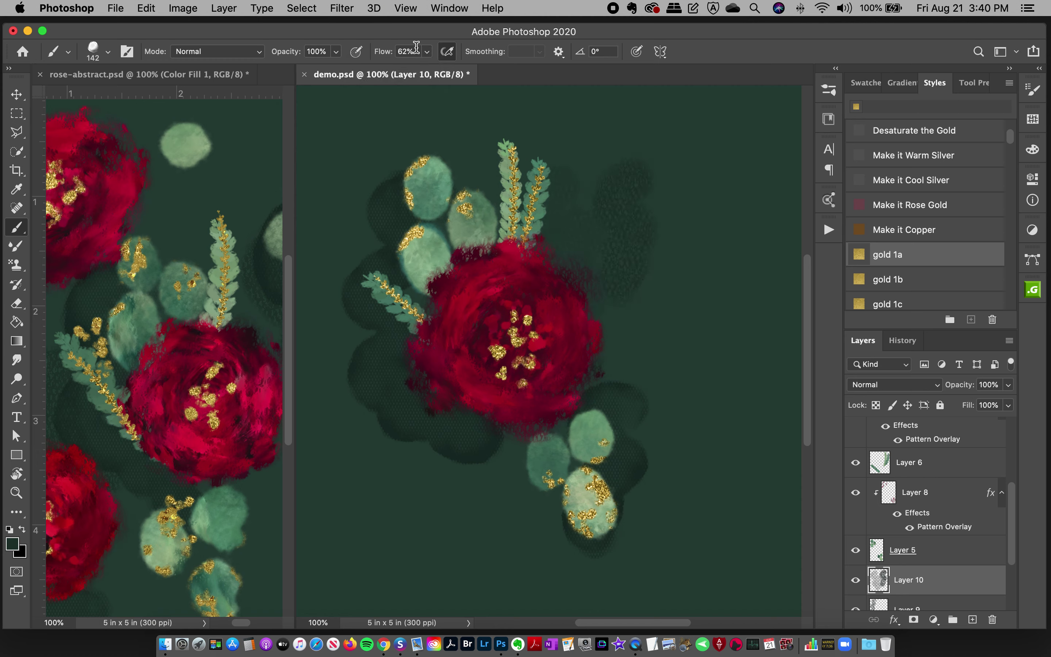
Step: Set the brush flow to 85% and undo the test strokes on Layer 10
{"action": "left_click", "coordinate": [427, 52]}
{"action": "left_click", "coordinate": [445, 69]}
{"action": "key", "text": "super+z"}
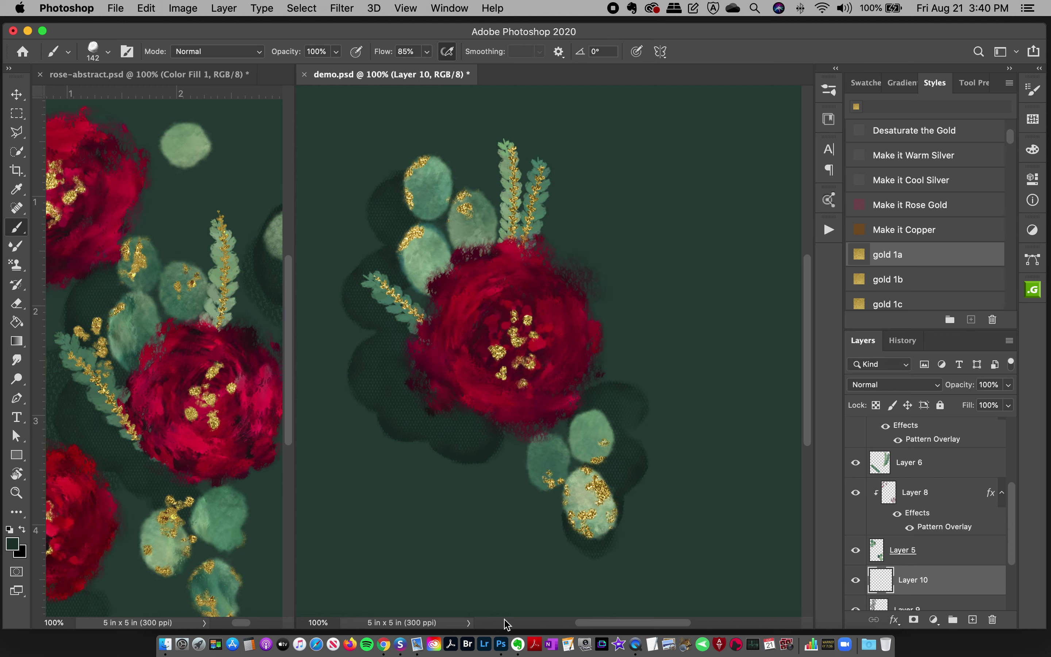
Step: Compare with the tulle in rose-abstract.psd and try a tulle stroke down the rose's left side in demo.psd
{"action": "mouse_move", "coordinate": [244, 628]}
{"action": "left_mouse_down"}
{"action": "mouse_move", "coordinate": [230, 625]}
{"action": "mouse_move", "coordinate": [240, 625]}
{"action": "left_mouse_up"}
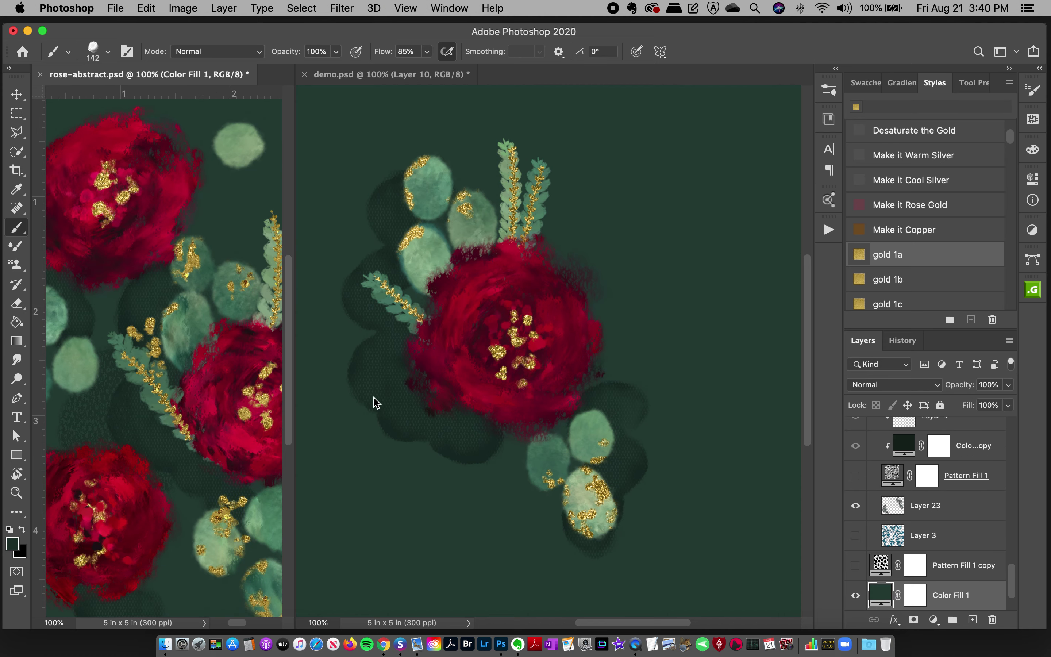
{"action": "left_click", "coordinate": [358, 389]}
{"action": "mouse_move", "coordinate": [342, 328]}
{"action": "left_mouse_down"}
{"action": "mouse_move", "coordinate": [368, 361]}
{"action": "mouse_move", "coordinate": [336, 403]}
{"action": "mouse_move", "coordinate": [377, 441]}
{"action": "mouse_move", "coordinate": [388, 506]}
{"action": "left_mouse_up"}
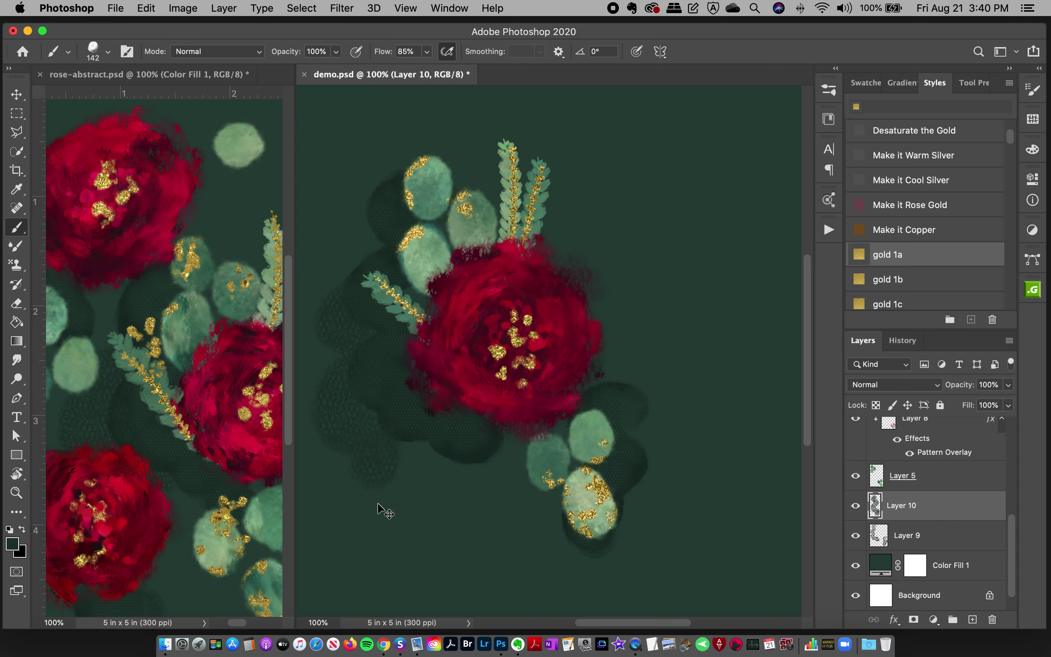
{"action": "key", "text": "super+z"}
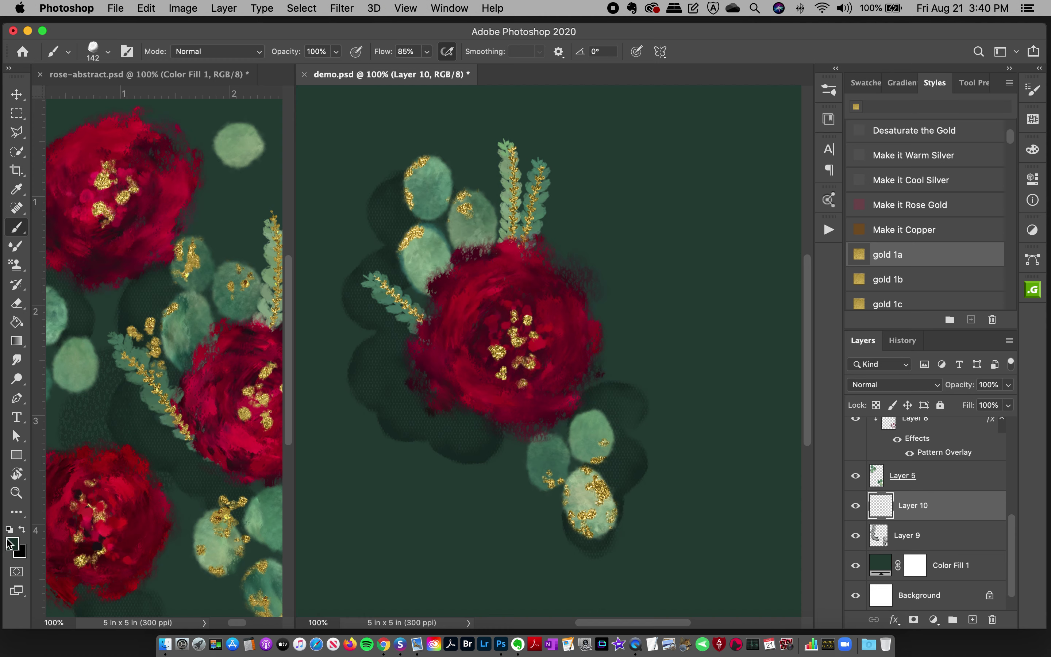
Step: Pick a slightly lighter green foreground color and paint a tulle swath down the rose's left side on Layer 10
{"action": "left_click", "coordinate": [13, 549]}
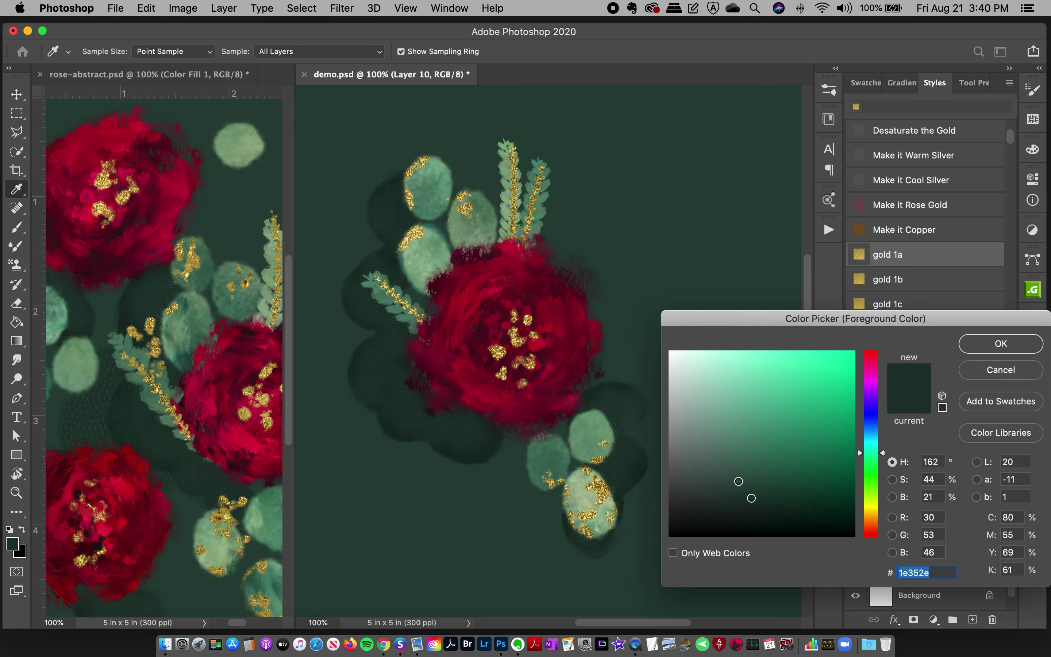
{"action": "left_click", "coordinate": [737, 481]}
{"action": "left_click", "coordinate": [988, 346]}
{"action": "key", "text": "b"}
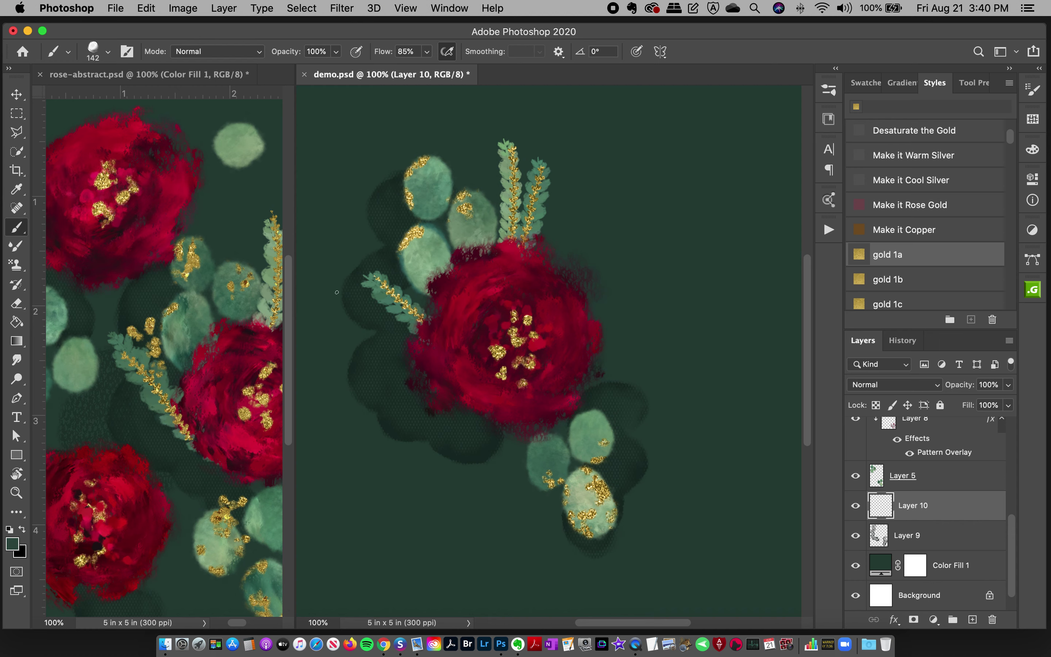
{"action": "left_click", "coordinate": [359, 353]}
{"action": "key", "text": "super+z"}
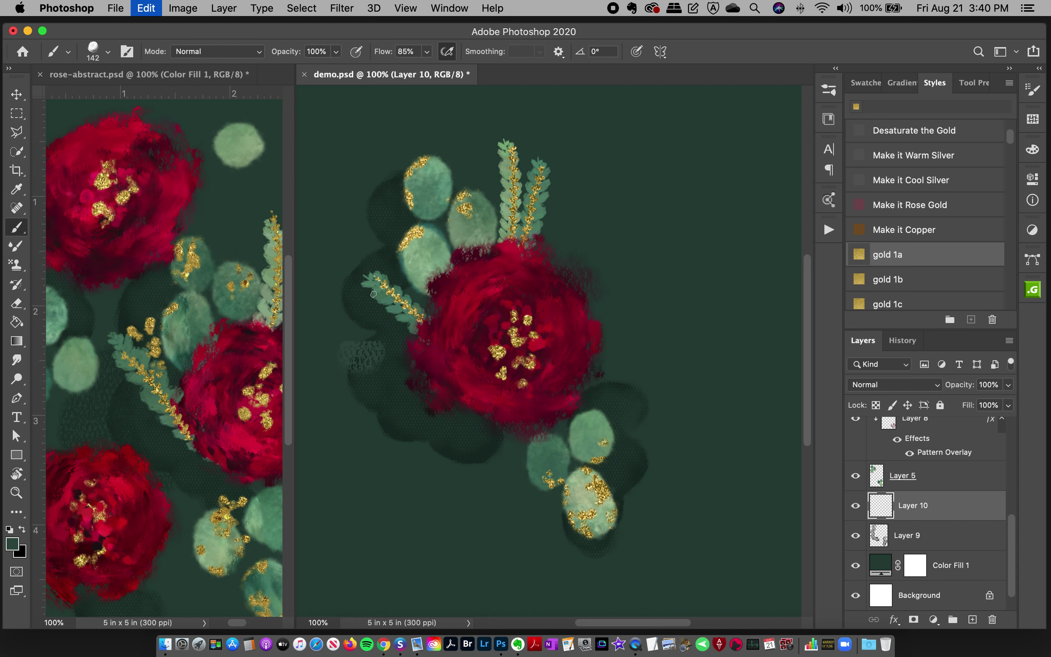
{"action": "mouse_move", "coordinate": [339, 278]}
{"action": "left_mouse_down"}
{"action": "mouse_move", "coordinate": [362, 321]}
{"action": "mouse_move", "coordinate": [357, 370]}
{"action": "mouse_move", "coordinate": [373, 420]}
{"action": "left_mouse_up"}
{"action": "key", "text": "super+z"}
{"action": "mouse_move", "coordinate": [372, 335]}
{"action": "left_mouse_down"}
{"action": "mouse_move", "coordinate": [353, 390]}
{"action": "mouse_move", "coordinate": [404, 473]}
{"action": "left_mouse_up"}
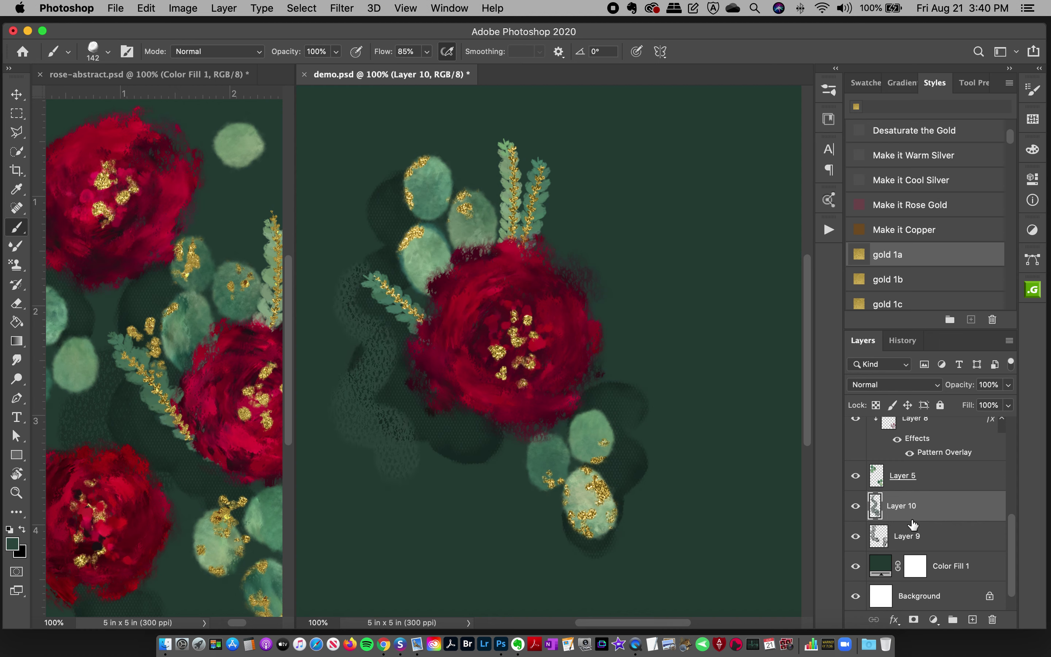
Step: Lower the opacity of Layer 10 to 58% and compare the tulle with the reference artwork
{"action": "left_click", "coordinate": [1007, 405]}
{"action": "mouse_move", "coordinate": [991, 405]}
{"action": "left_mouse_down"}
{"action": "mouse_move", "coordinate": [970, 406]}
{"action": "mouse_move", "coordinate": [981, 408]}
{"action": "left_mouse_up"}
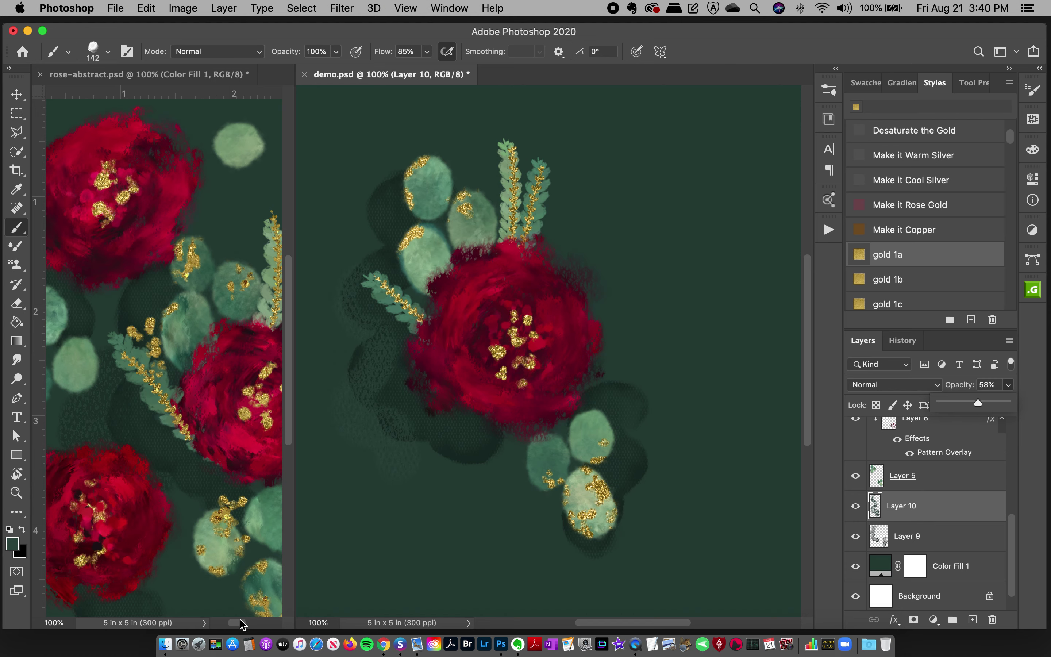
{"action": "left_click_drag", "start_coordinate": [245, 624], "coordinate": [232, 624]}
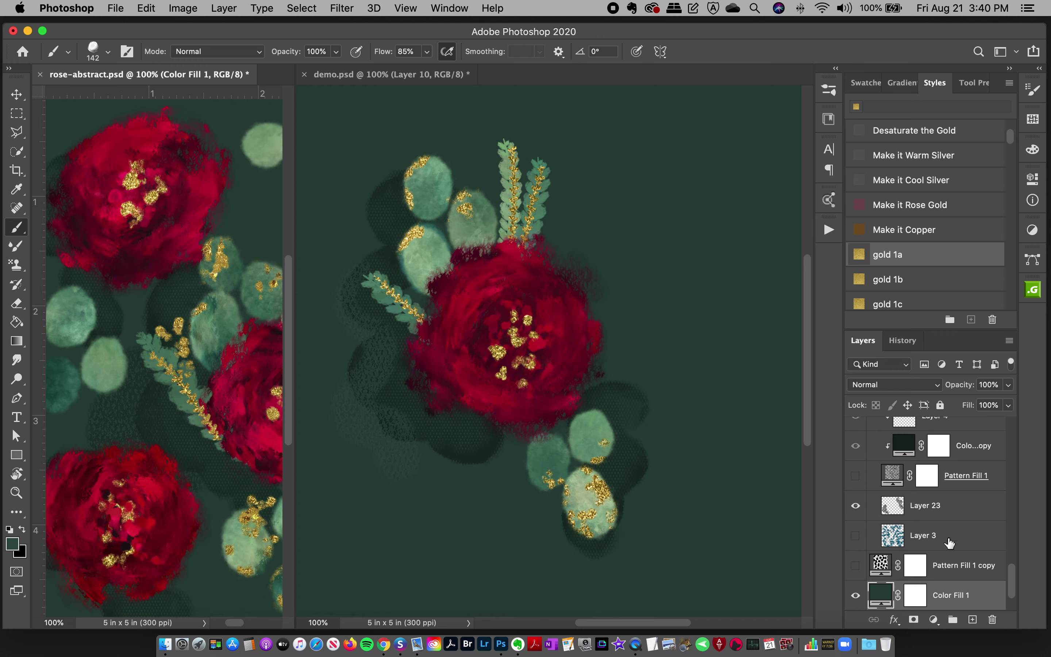
Step: Add a new layer above Layer 10 in demo.psd, hide Layer 10, and load the Tulle 2 tool preset
{"action": "left_click", "coordinate": [16, 94]}
{"action": "left_click", "coordinate": [365, 74]}
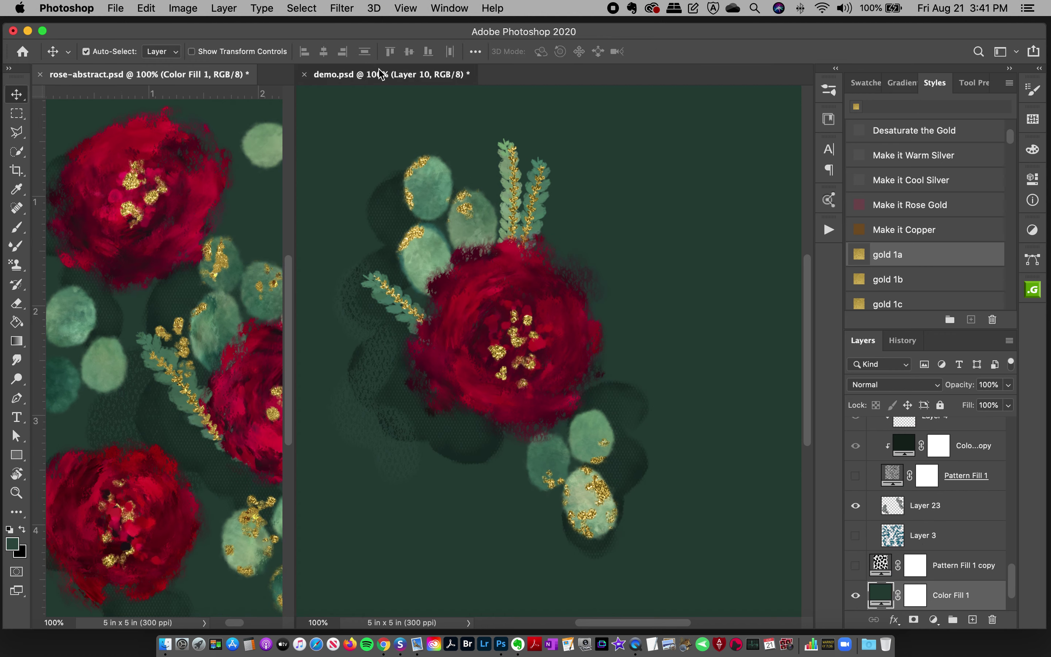
{"action": "left_click", "coordinate": [973, 618]}
{"action": "left_click", "coordinate": [855, 535]}
{"action": "left_click", "coordinate": [855, 504]}
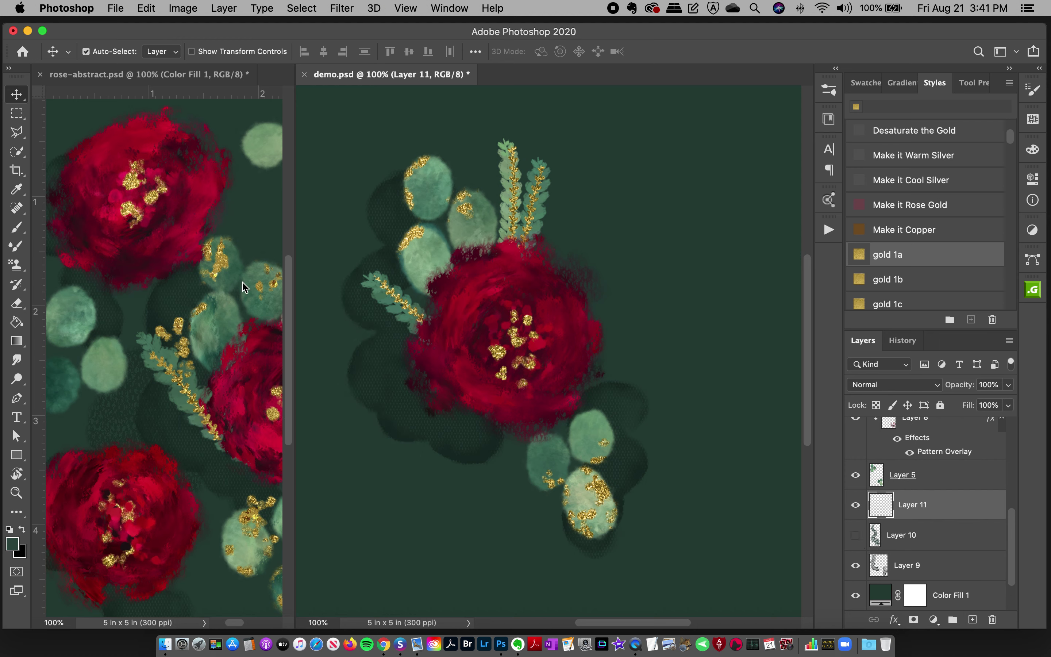
{"action": "left_click", "coordinate": [970, 82]}
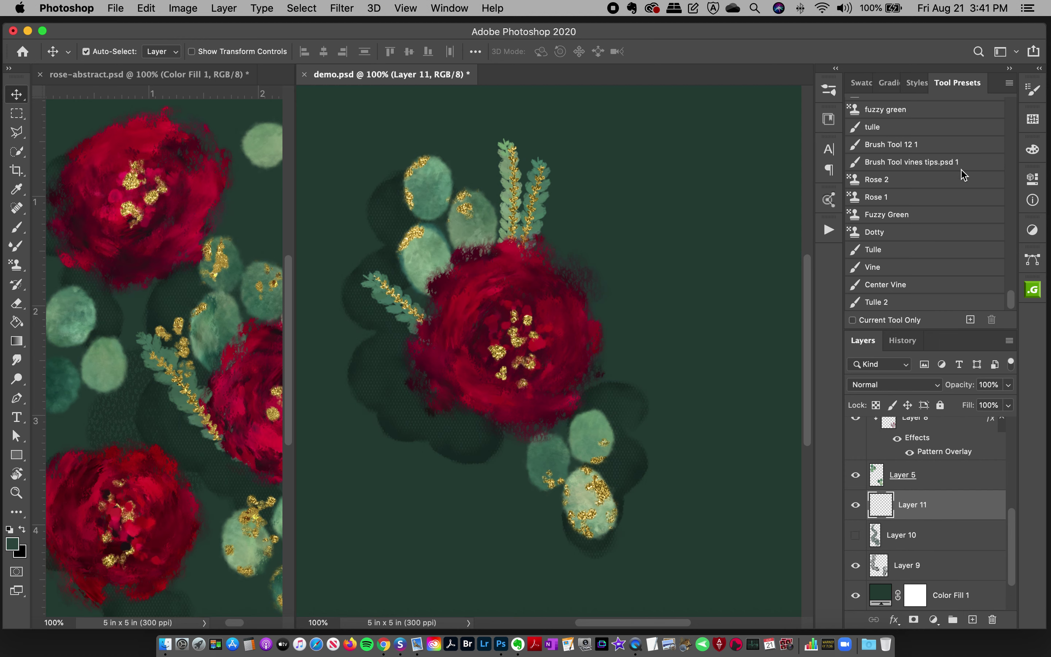
{"action": "left_click", "coordinate": [898, 302]}
Step: Try Tulle 2 strokes on Layer 11 at the rose's left, lower right, upper right and upper left
{"action": "mouse_move", "coordinate": [360, 318]}
{"action": "left_mouse_down"}
{"action": "mouse_move", "coordinate": [335, 286]}
{"action": "mouse_move", "coordinate": [337, 363]}
{"action": "mouse_move", "coordinate": [356, 430]}
{"action": "left_mouse_up"}
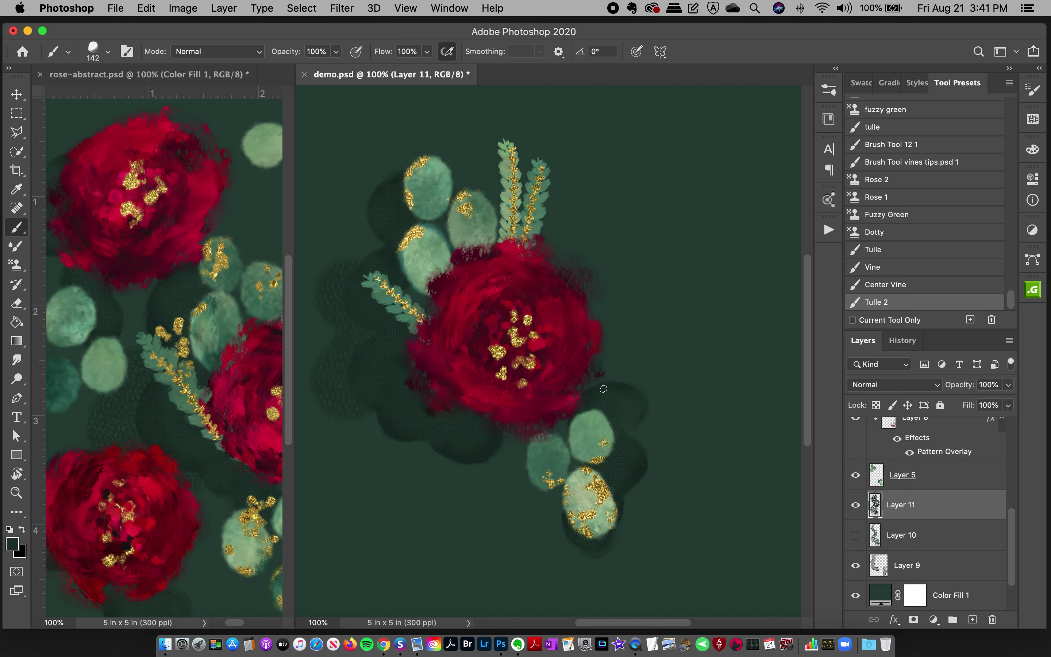
{"action": "mouse_move", "coordinate": [636, 383]}
{"action": "left_mouse_down"}
{"action": "mouse_move", "coordinate": [665, 410]}
{"action": "mouse_move", "coordinate": [658, 447]}
{"action": "mouse_move", "coordinate": [664, 478]}
{"action": "left_mouse_up"}
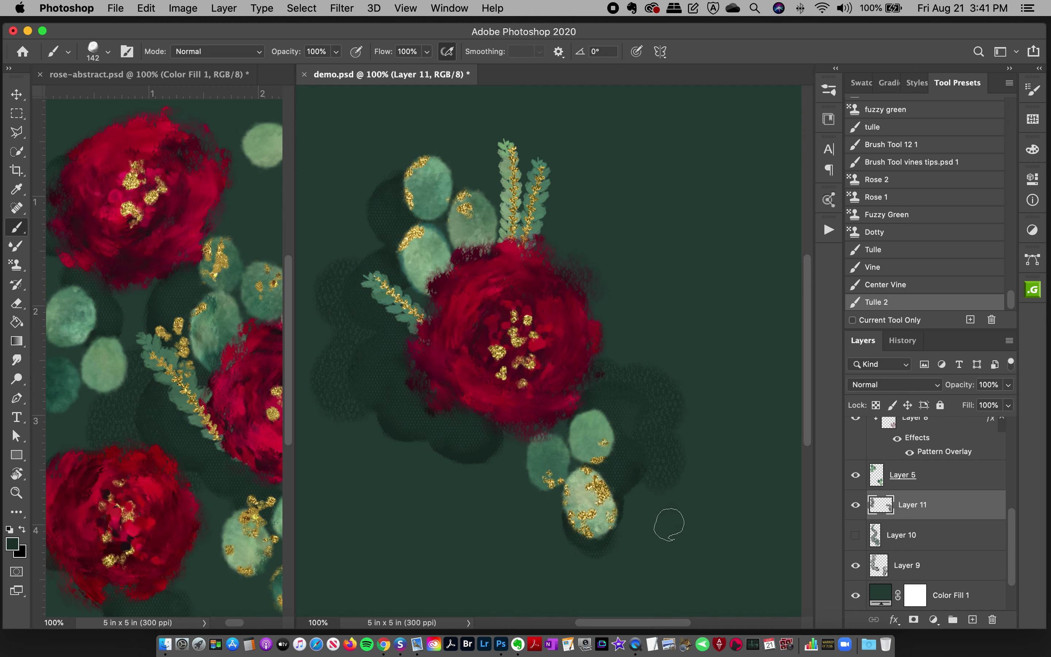
{"action": "mouse_move", "coordinate": [610, 162]}
{"action": "left_mouse_down"}
{"action": "mouse_move", "coordinate": [580, 170]}
{"action": "mouse_move", "coordinate": [606, 193]}
{"action": "mouse_move", "coordinate": [584, 254]}
{"action": "left_mouse_up"}
{"action": "mouse_move", "coordinate": [328, 130]}
{"action": "left_mouse_down"}
{"action": "mouse_move", "coordinate": [358, 155]}
{"action": "mouse_move", "coordinate": [312, 244]}
{"action": "left_mouse_up"}
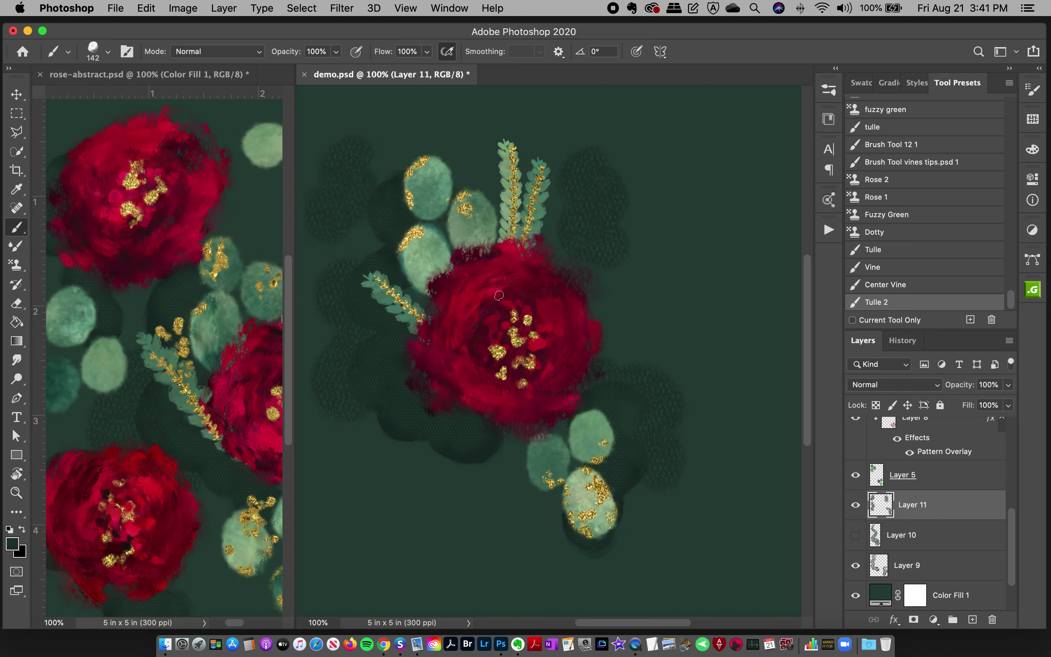
{"action": "key", "text": "super+z"}
{"action": "key", "text": "super+z"}
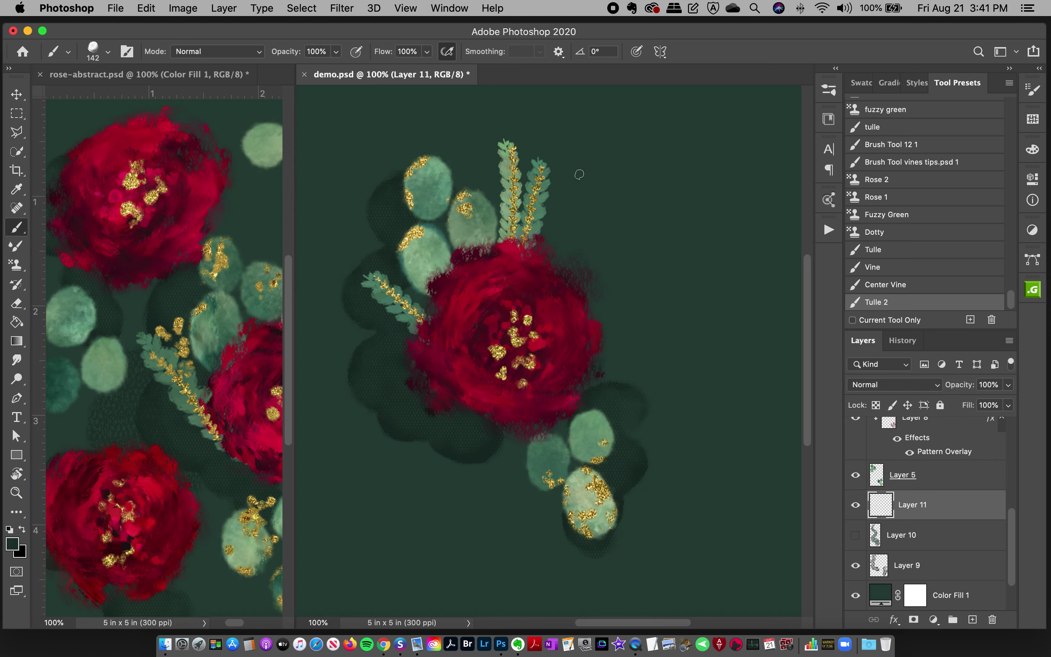
Step: Paint a Tulle 2 swath on Layer 11 to the right of the vines, down toward the rose's upper-right edge
{"action": "mouse_move", "coordinate": [564, 181]}
{"action": "left_mouse_down"}
{"action": "mouse_move", "coordinate": [591, 220]}
{"action": "mouse_move", "coordinate": [599, 262]}
{"action": "left_mouse_up"}
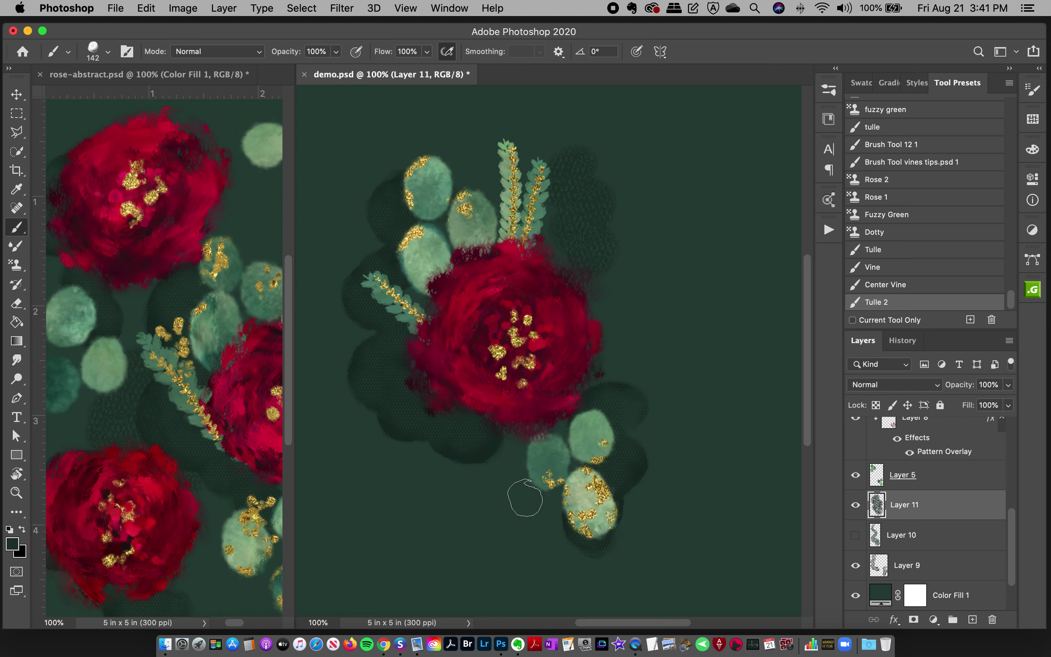
{"action": "mouse_move", "coordinate": [238, 625]}
{"action": "left_mouse_down"}
{"action": "mouse_move", "coordinate": [223, 629]}
{"action": "mouse_move", "coordinate": [240, 623]}
{"action": "left_mouse_up"}
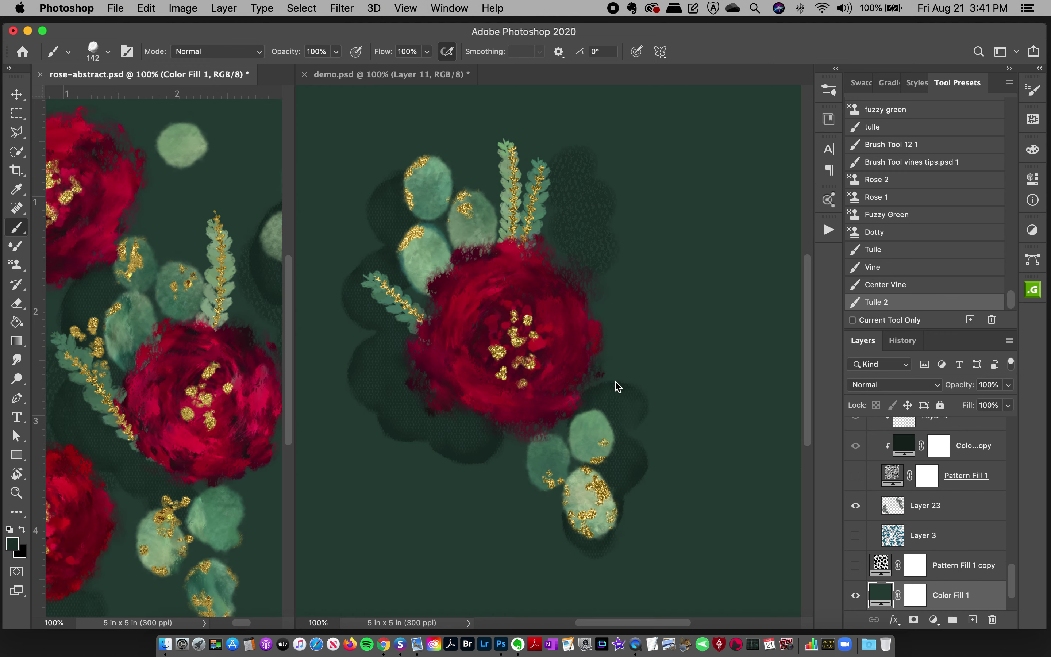